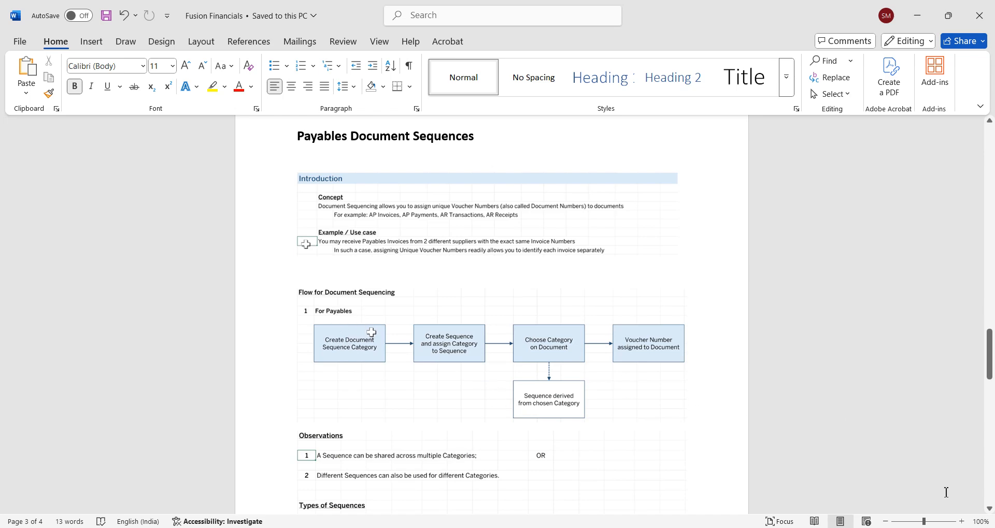
# Step: Enlarge the Payables Document Sequences notes to 120% and read from the introduction through the types of sequences
pyautogui.click(961, 522)
pyautogui.click(962, 521)
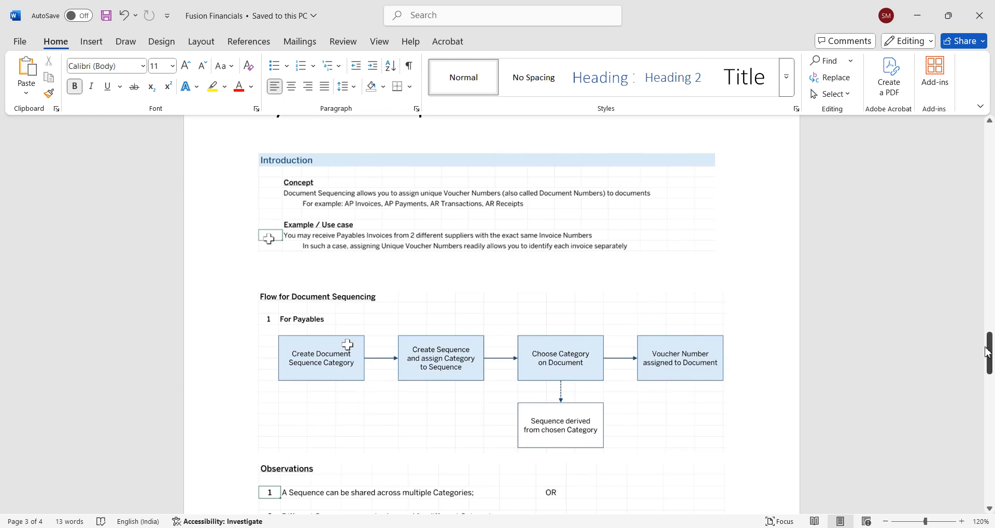
pyautogui.moveTo(990, 350); pyautogui.dragTo(990, 380)
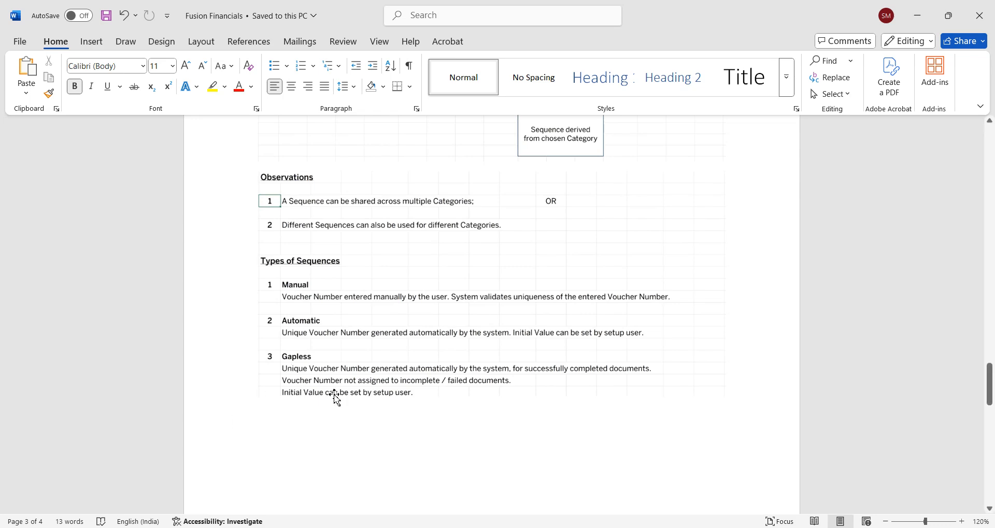
# Step: Switch to the Fusion Financials workbook in Excel and review the document sequencing procedure in cell C41
pyautogui.moveTo(674, 525)
pyautogui.click(677, 494)
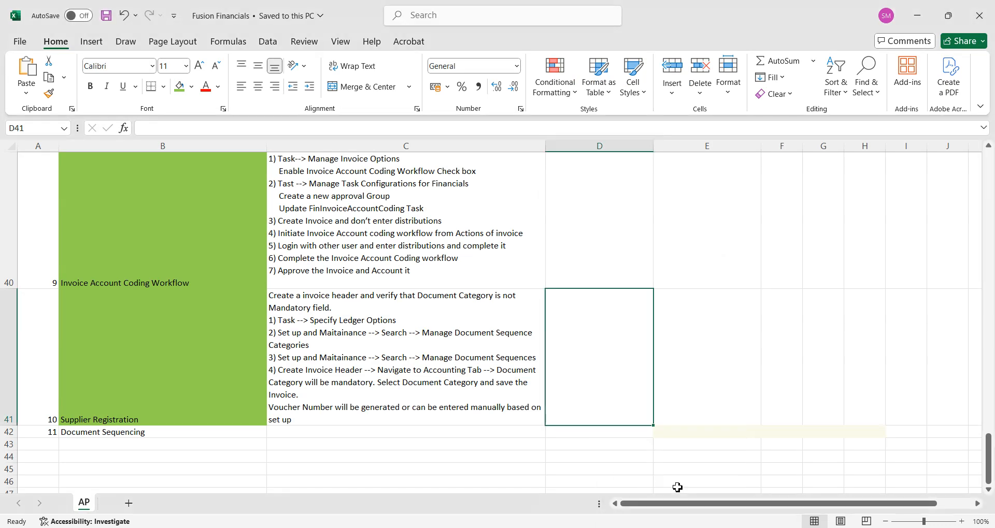
pyautogui.click(519, 382)
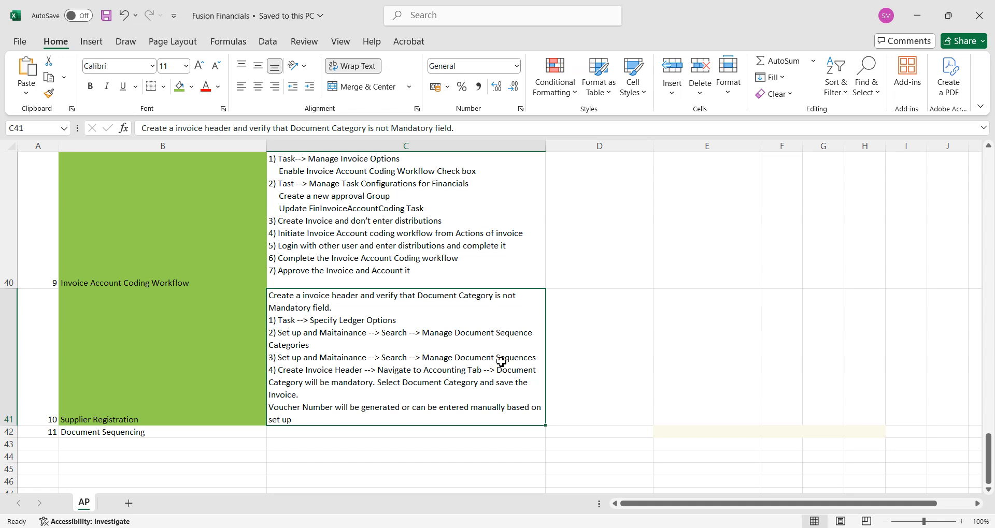
# Step: Switch to Oracle Fusion in the browser, reload its home page and open the Payables Invoices work area
pyautogui.moveTo(698, 527)
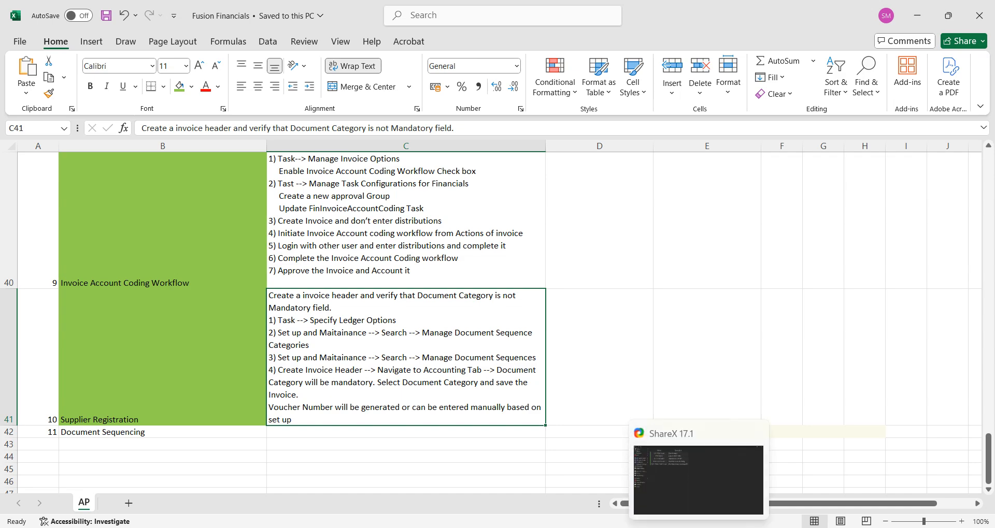
pyautogui.click(585, 527)
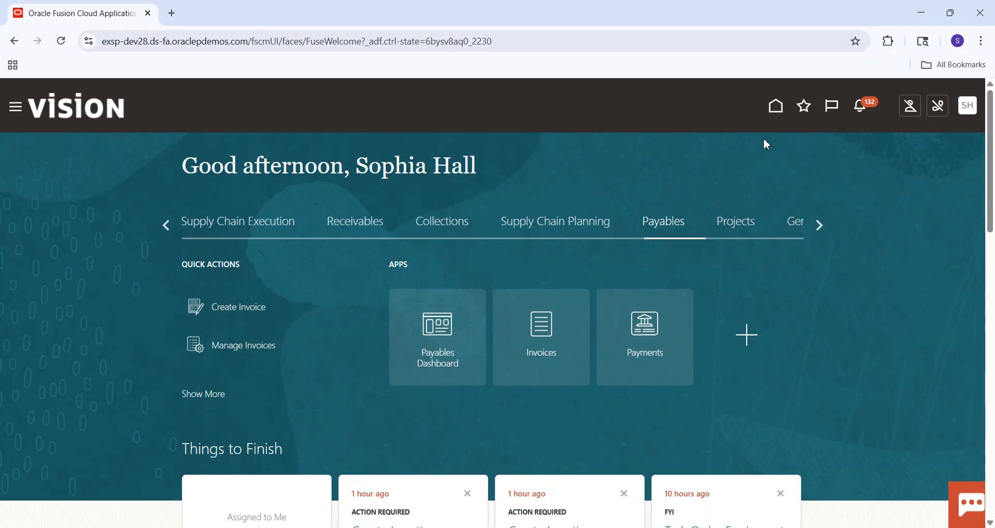
pyautogui.click(775, 106)
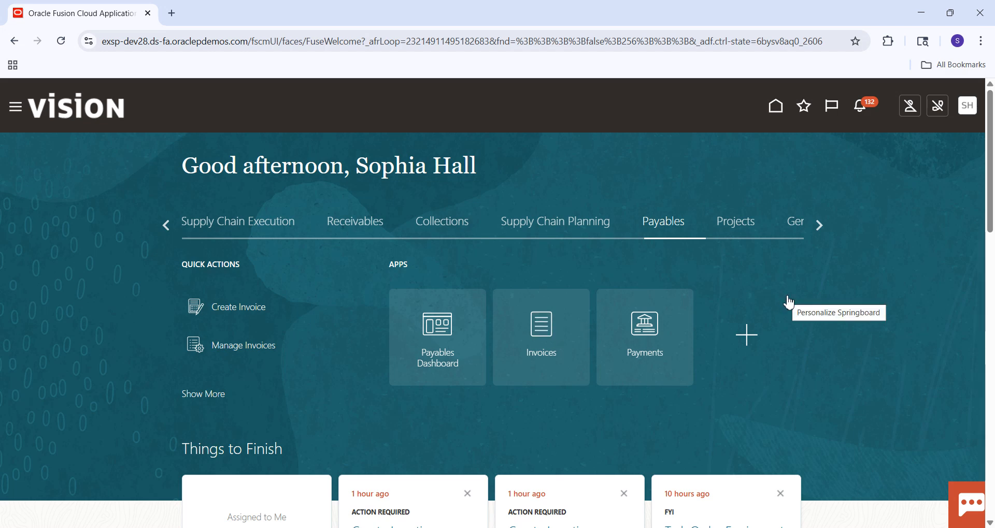
pyautogui.rightClick(546, 333)
pyautogui.click(541, 334)
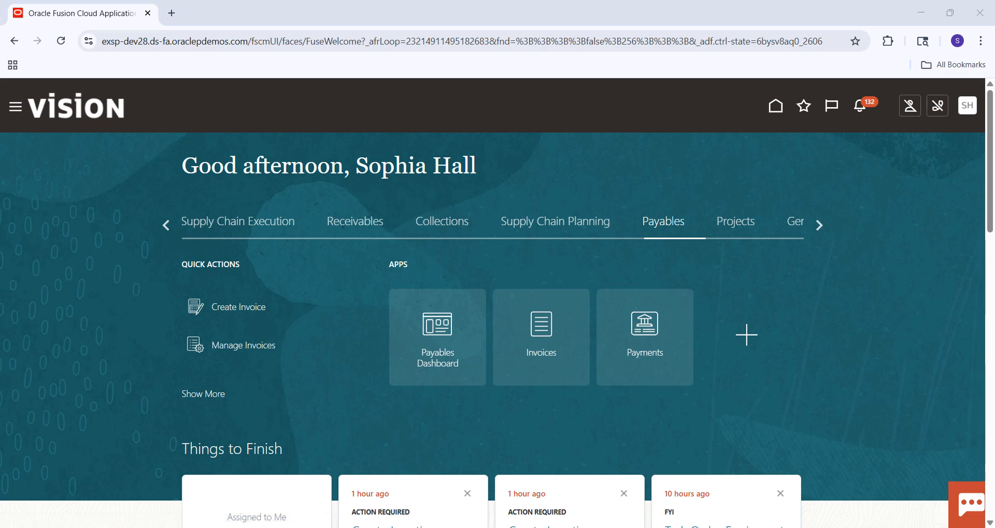
pyautogui.click(789, 527)
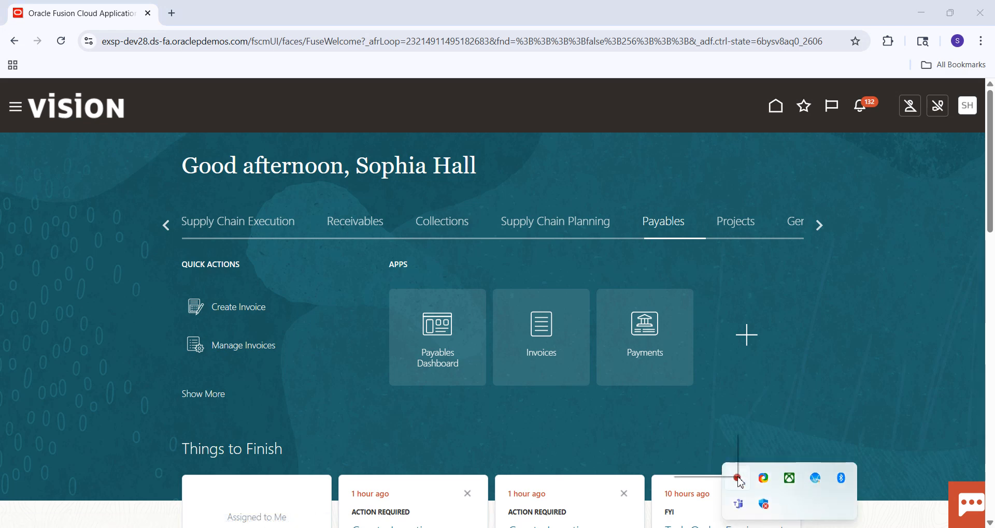
pyautogui.rightClick(738, 479)
pyautogui.click(718, 458)
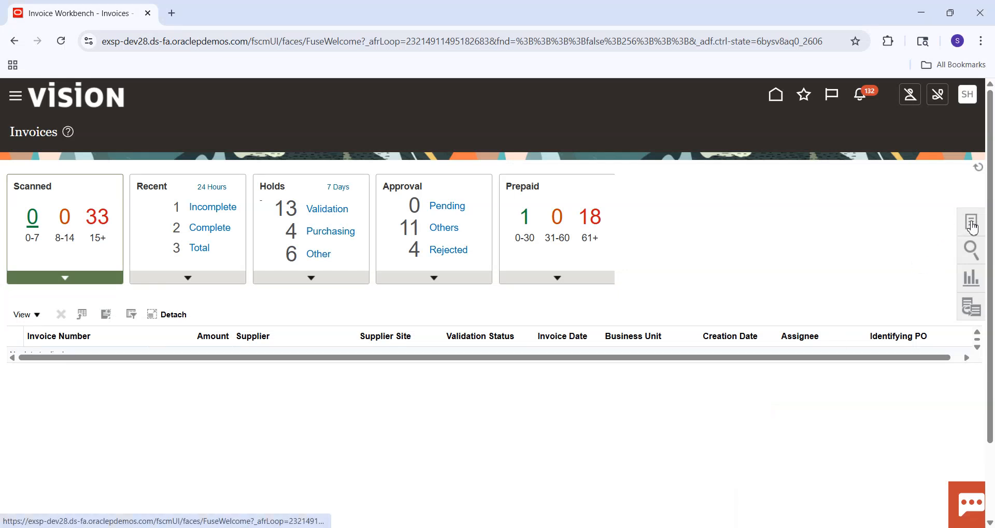
# Step: Try to open the task list of the Invoices work area, and reload the page
pyautogui.click(971, 224)
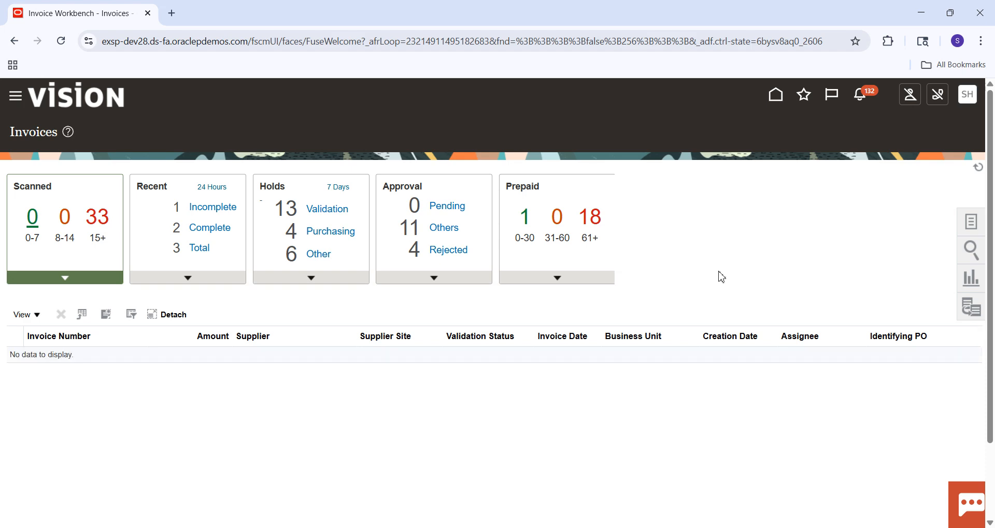
pyautogui.click(976, 230)
pyautogui.click(61, 41)
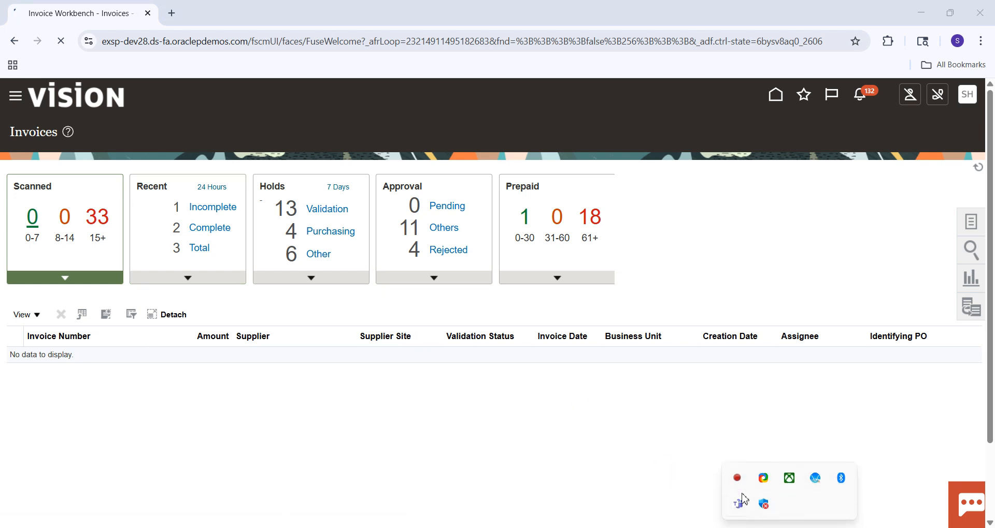
pyautogui.rightClick(738, 478)
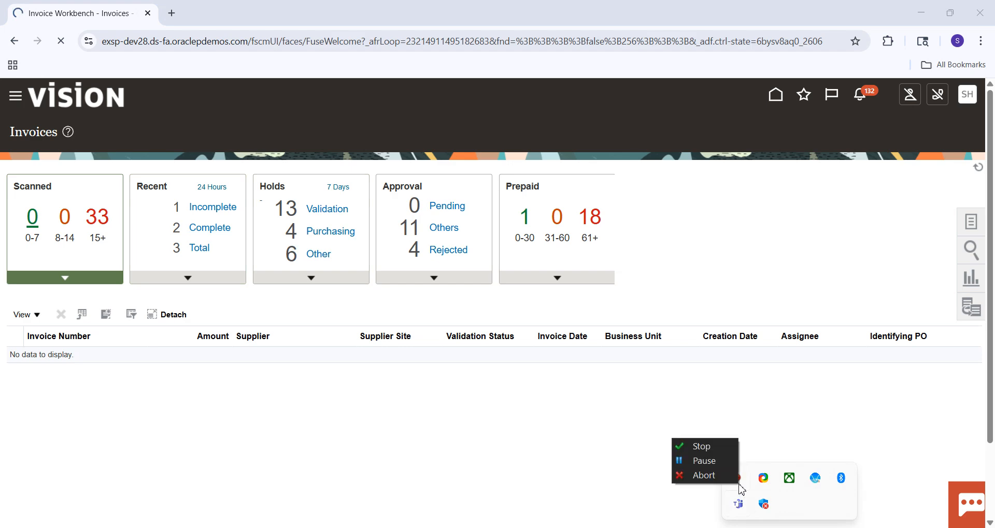
pyautogui.click(713, 462)
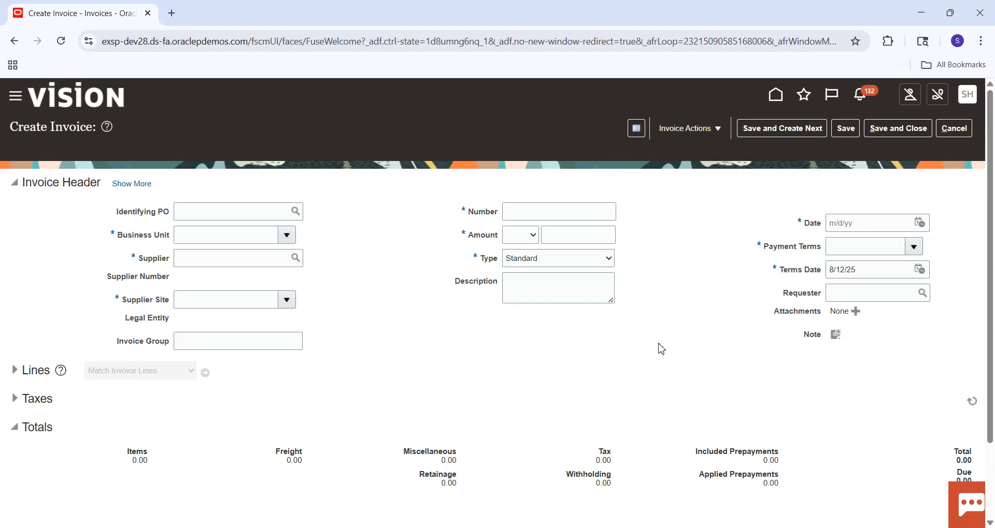
# Step: Set the invoice's business unit to US1 Business Unit and its supplier to Staples
pyautogui.click(239, 234)
pyautogui.write('US')
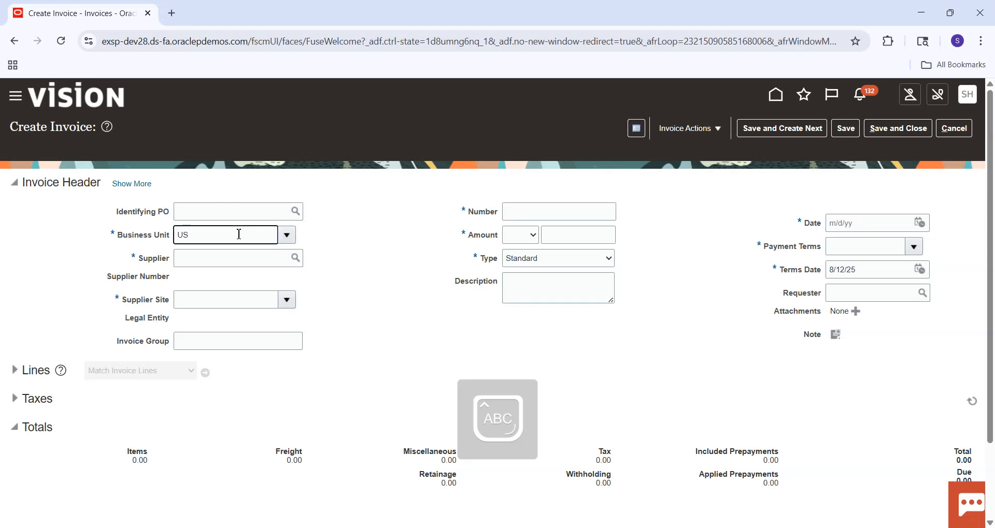
pyautogui.write('1')
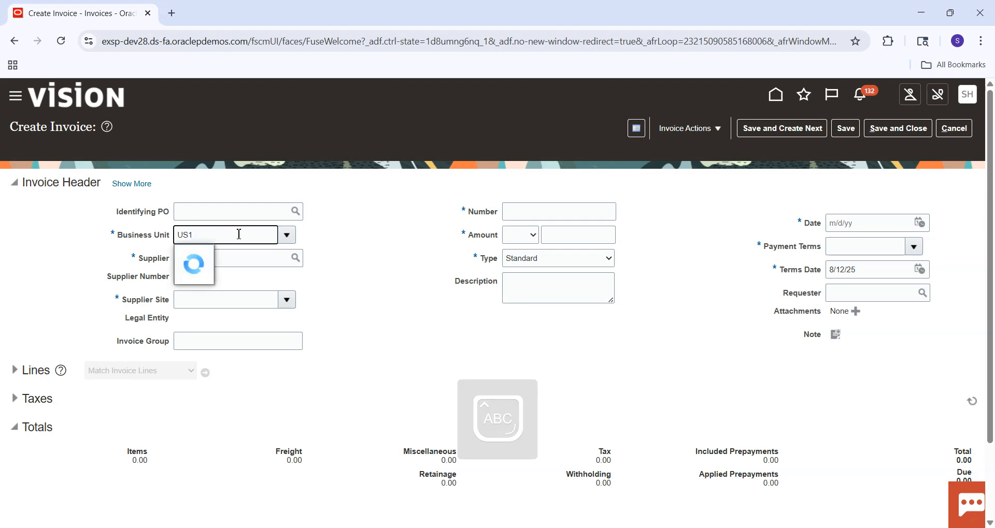
pyautogui.click(230, 257)
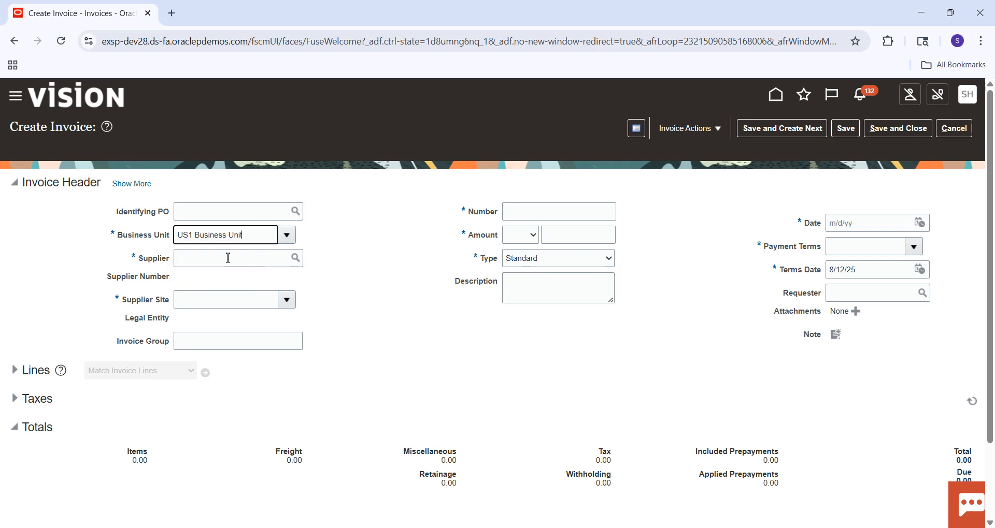
pyautogui.click(239, 262)
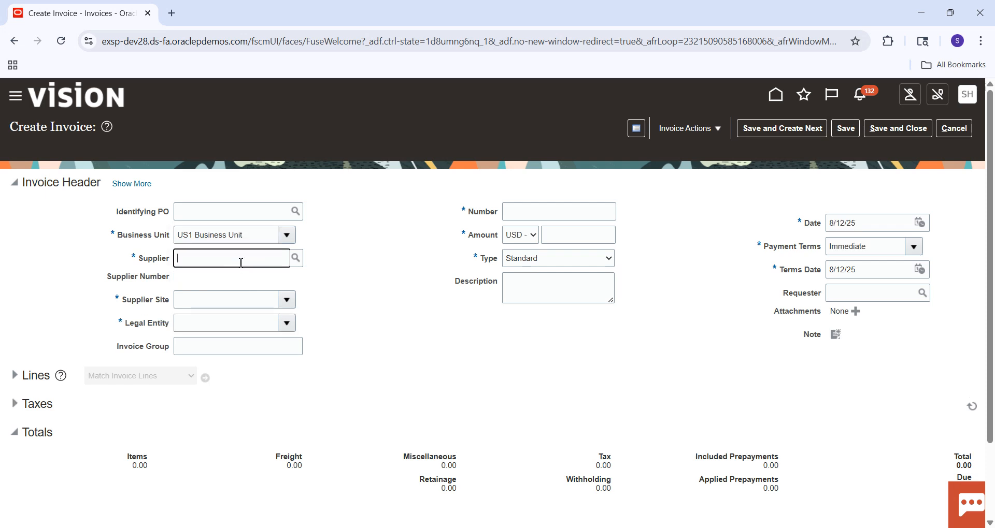
pyautogui.write('S')
pyautogui.click(254, 291)
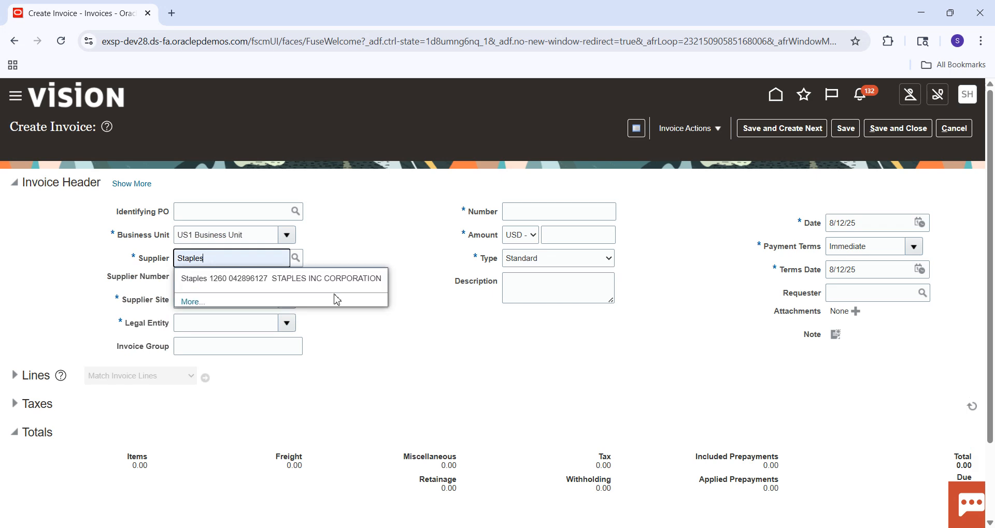
pyautogui.click(272, 283)
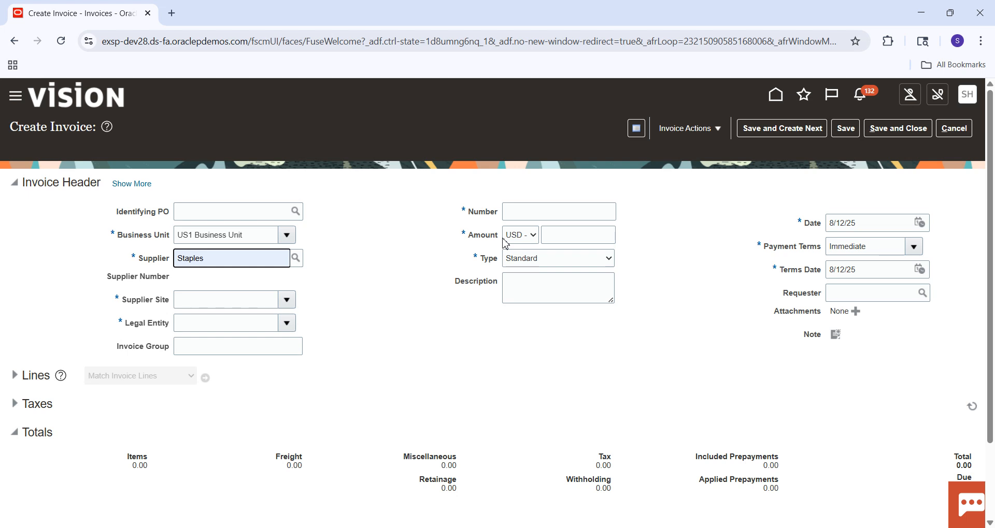
# Step: Enter 8021 as the invoice number and 200.00 USD as the invoice amount
pyautogui.click(527, 213)
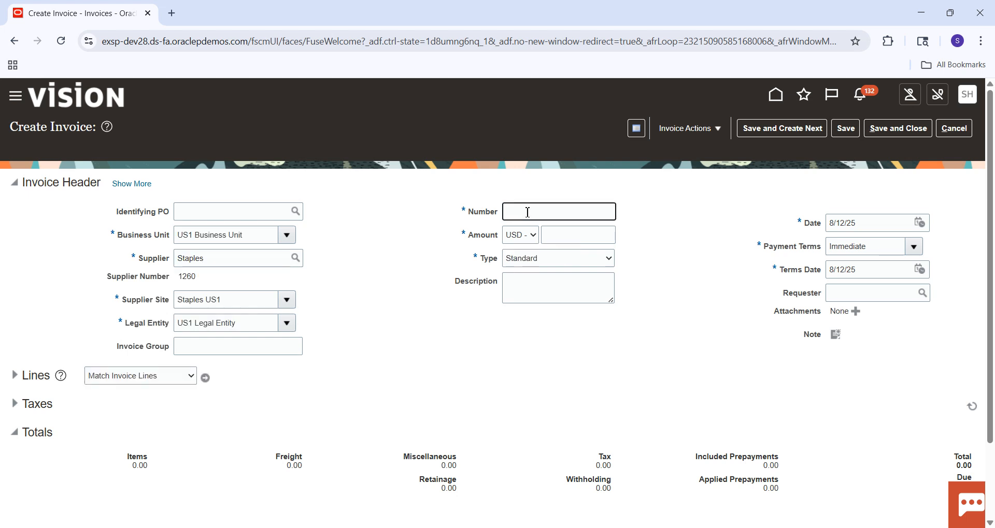
pyautogui.write('8021')
pyautogui.press('Tab')
pyautogui.click(569, 232)
pyautogui.write('200')
pyautogui.press('Tab')
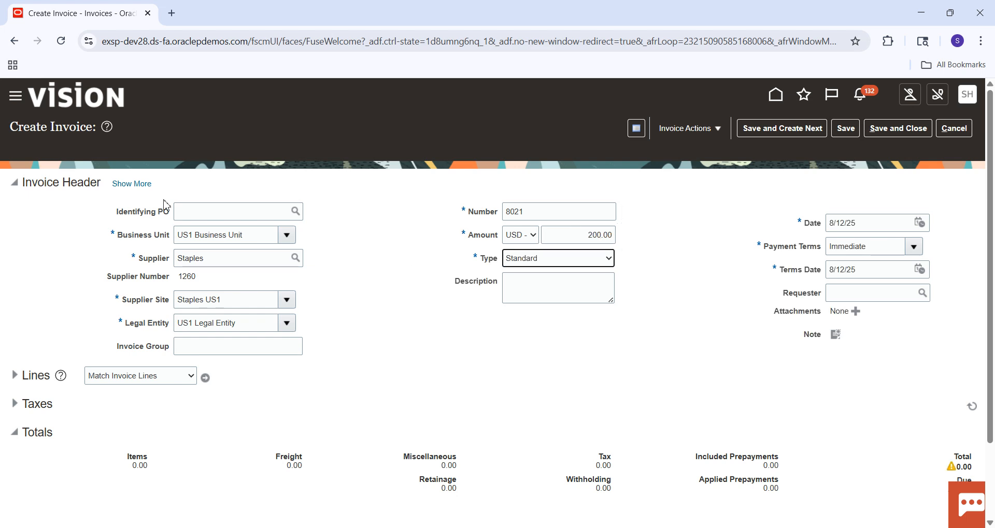
# Step: Examine the Document Category and Voucher Number in the expanded header's accounting details, and consult the procedure in the Excel workbook
pyautogui.click(145, 184)
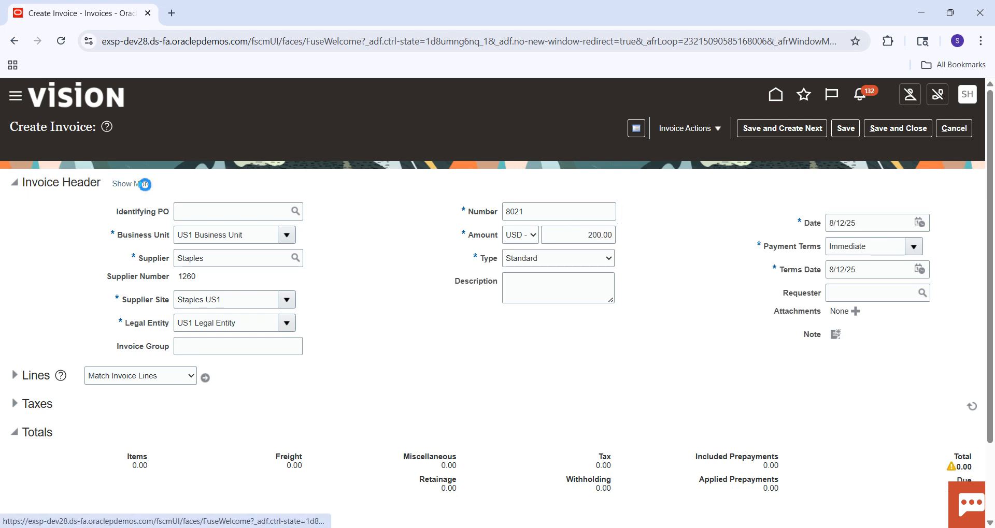
pyautogui.click(87, 212)
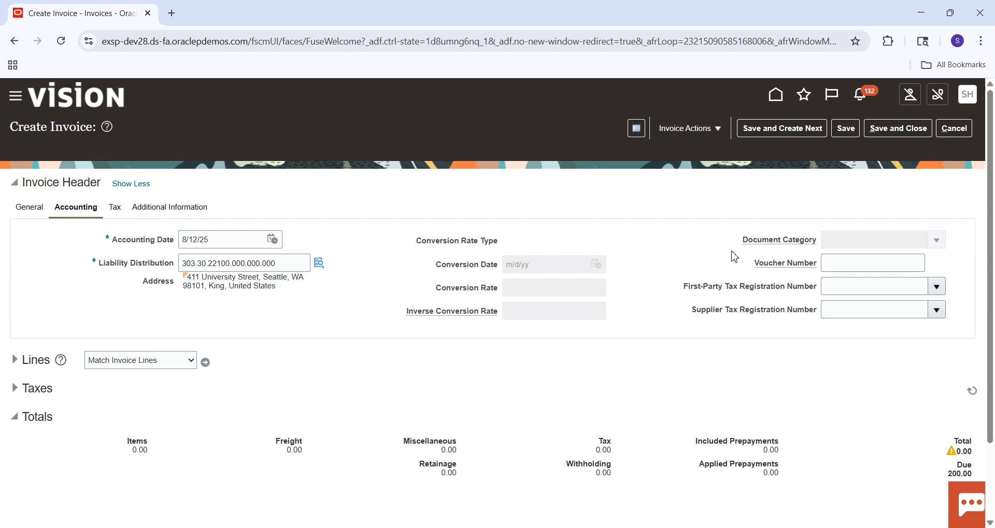
pyautogui.click(627, 527)
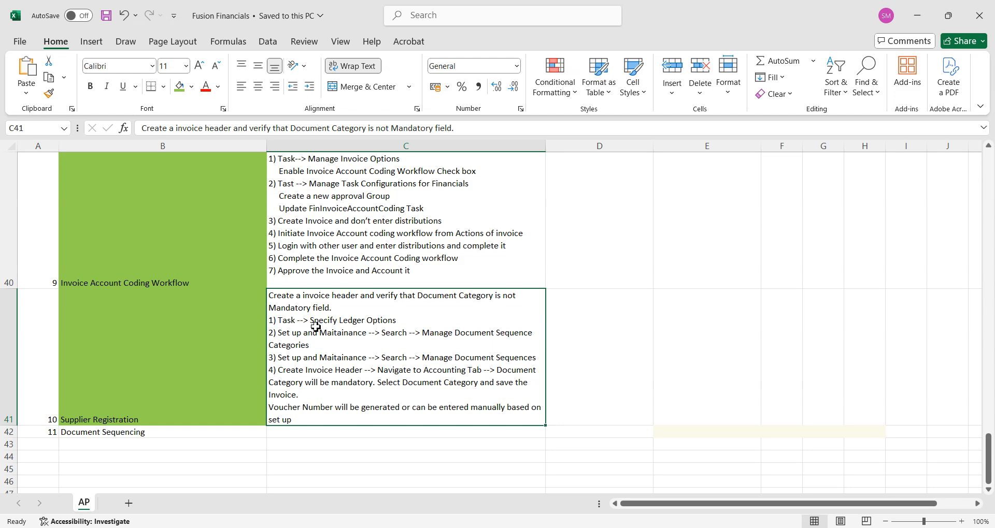
pyautogui.hotkey('alt', 'Tab')
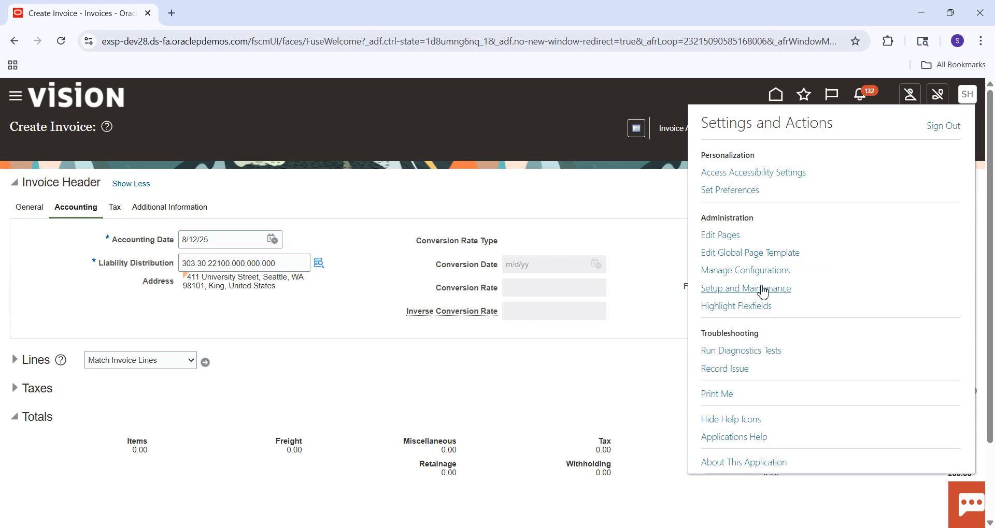
# Step: Open Setup and Maintenance, discarding the unsaved invoice
pyautogui.click(752, 294)
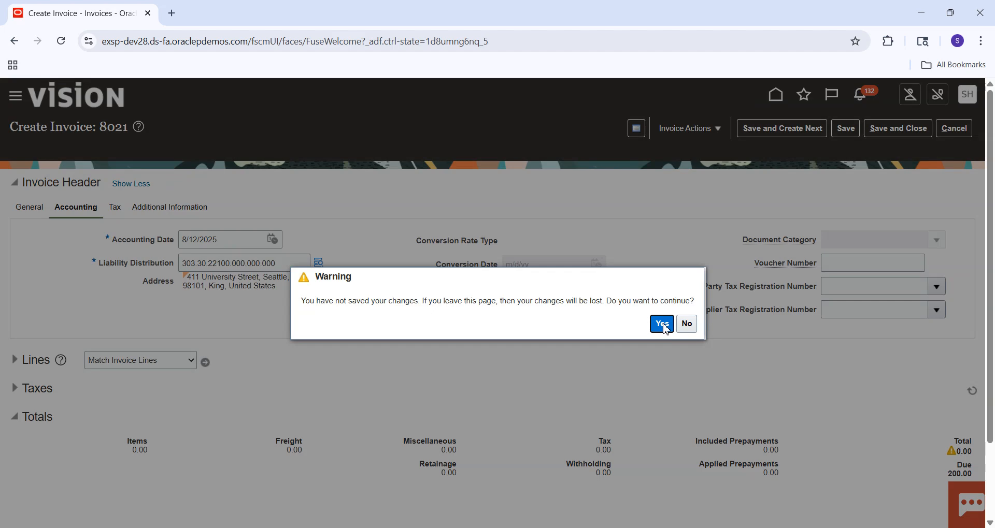
pyautogui.click(662, 324)
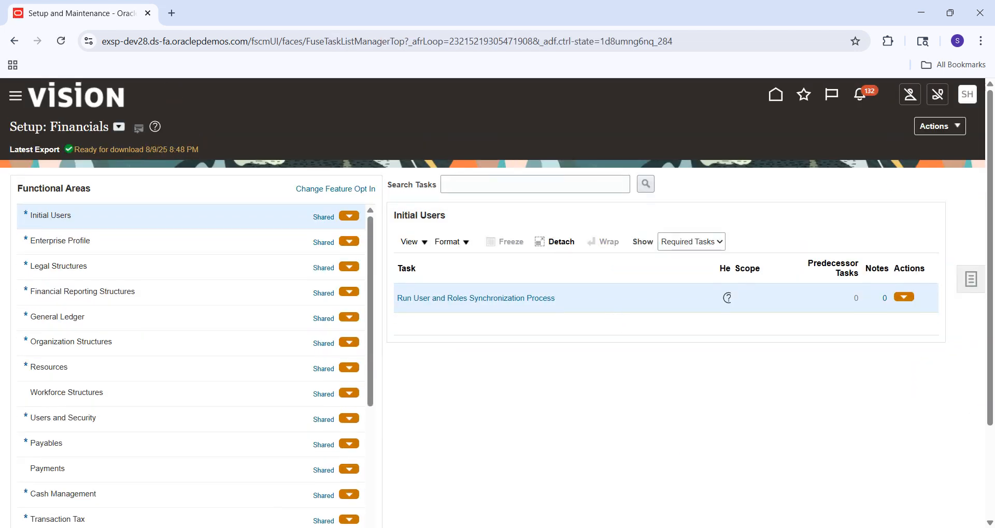
pyautogui.click(736, 478)
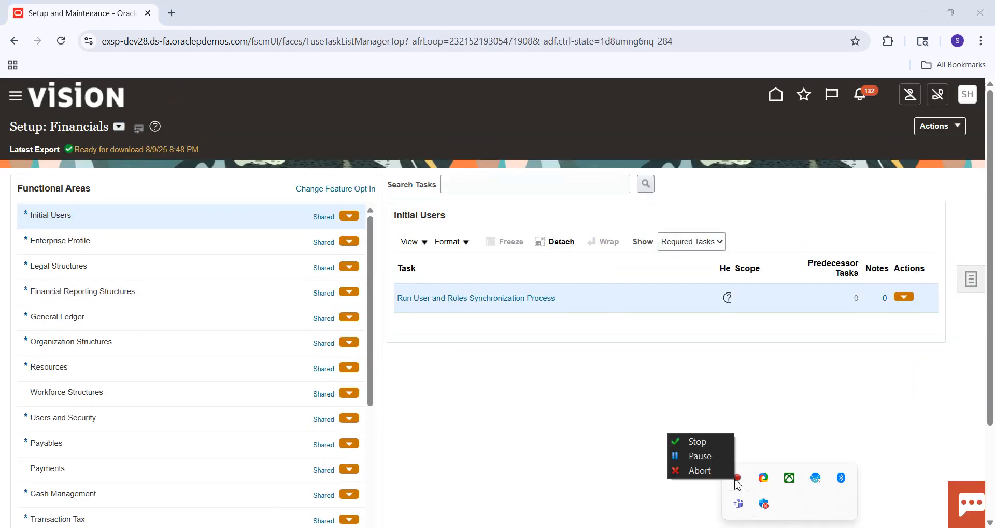
pyautogui.click(712, 456)
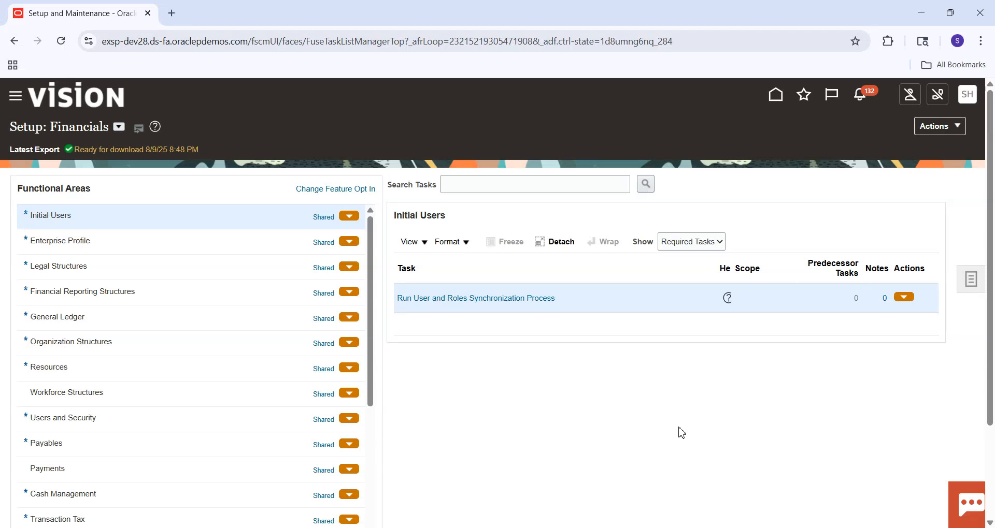
# Step: Search the setup tasks for "Specify%Ledger%Options%" and go to the Specify Ledger Options task in the General Ledger area
pyautogui.click(551, 186)
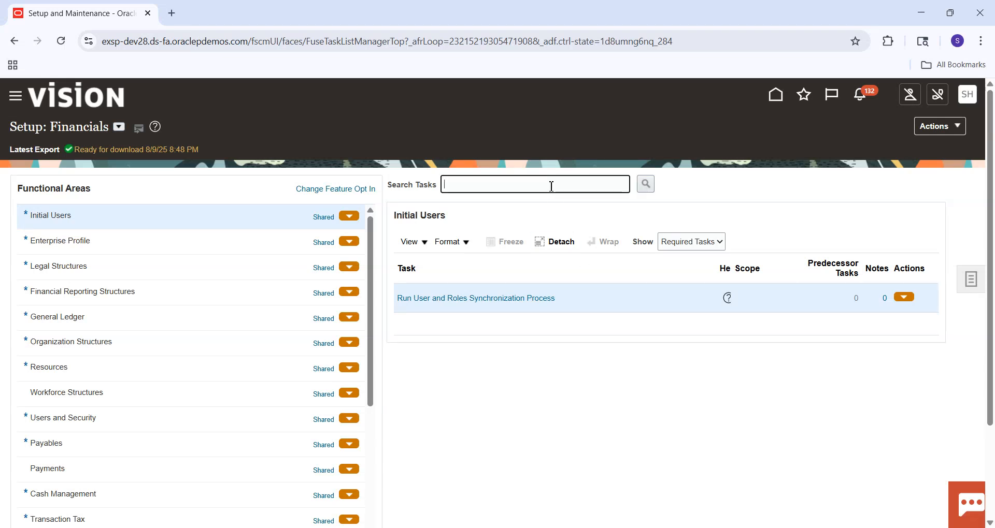
pyautogui.write('S')
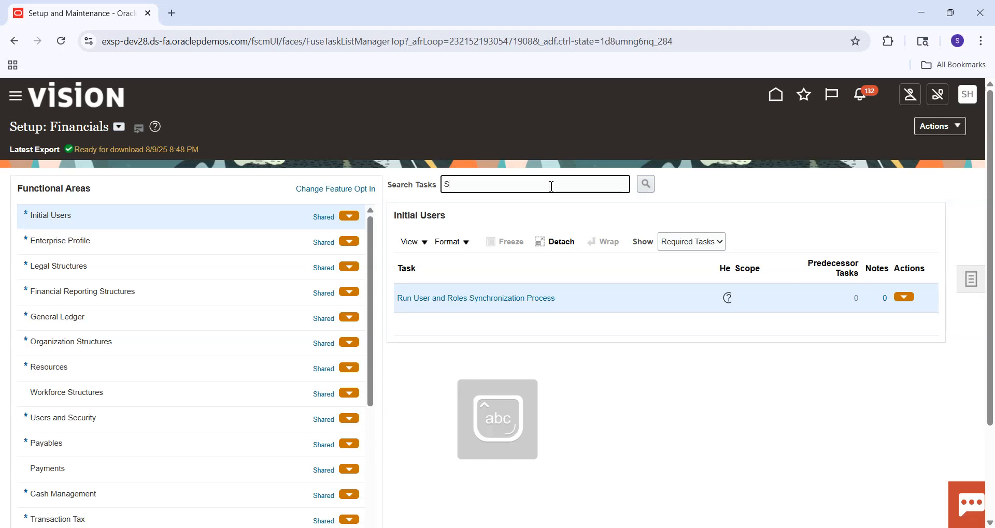
pyautogui.write('pecify%Ledger')
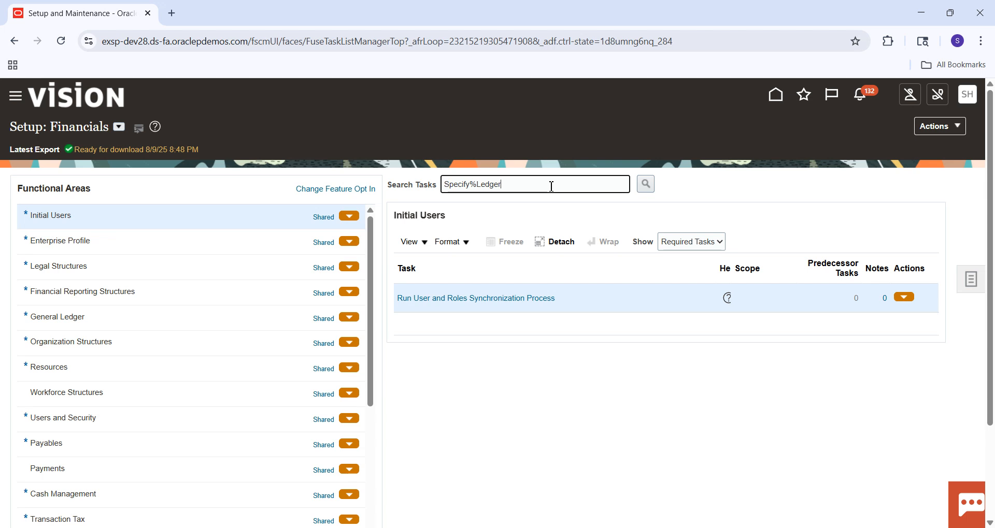
pyautogui.write('%Options%')
pyautogui.press('Return')
pyautogui.click(346, 302)
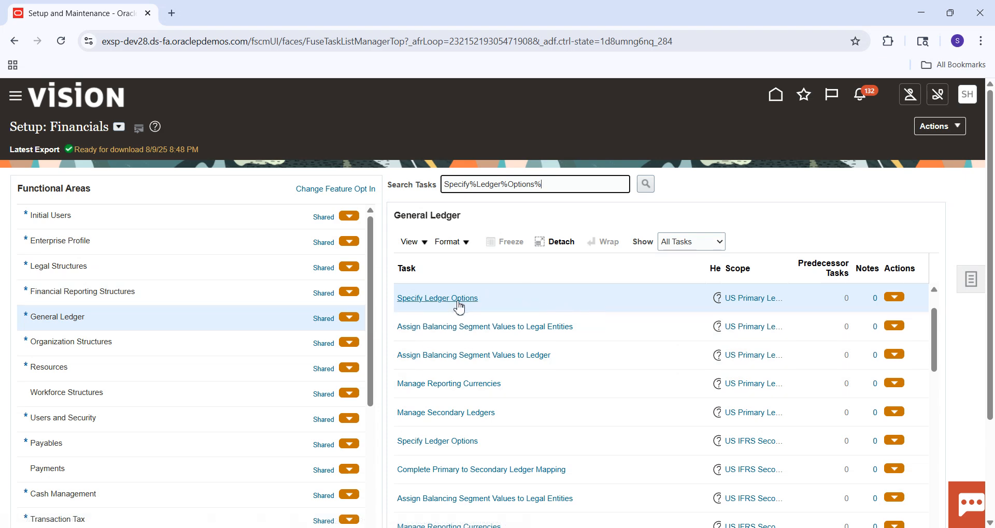
# Step: In the US Primary Ledger options, sequence by legal entity, enforce document sequencing and chronological order for Payables, and save and close
pyautogui.click(458, 305)
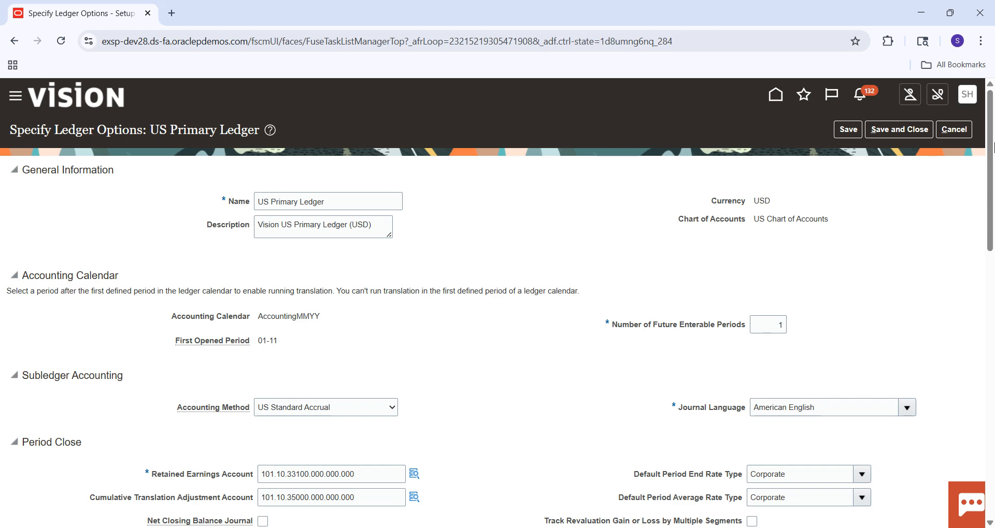
pyautogui.moveTo(990, 145); pyautogui.dragTo(992, 412)
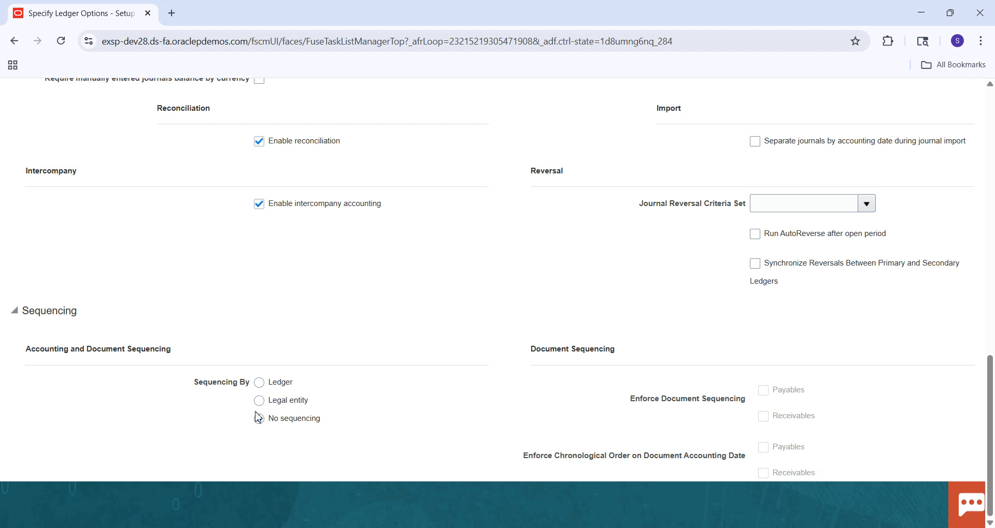
pyautogui.click(260, 402)
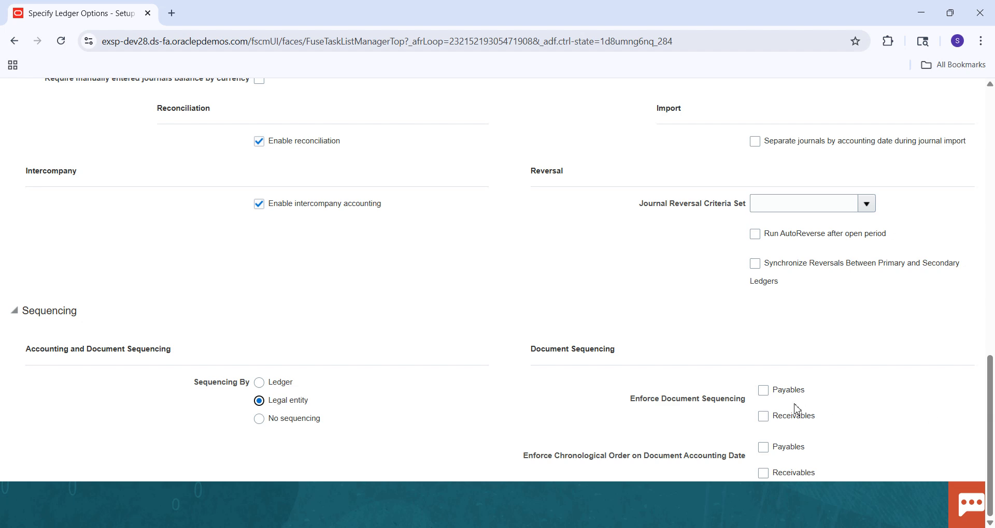
pyautogui.click(763, 392)
pyautogui.click(767, 455)
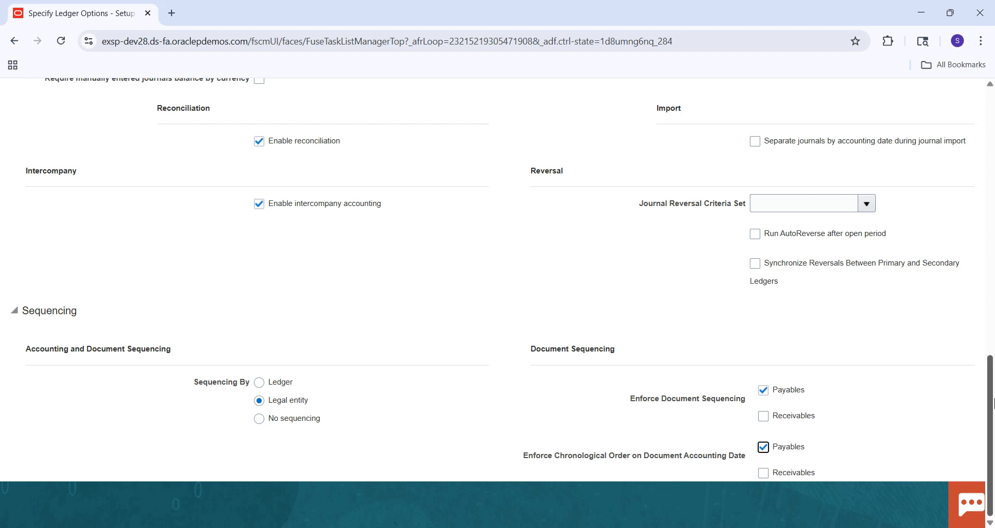
pyautogui.moveTo(989, 399); pyautogui.dragTo(989, 132)
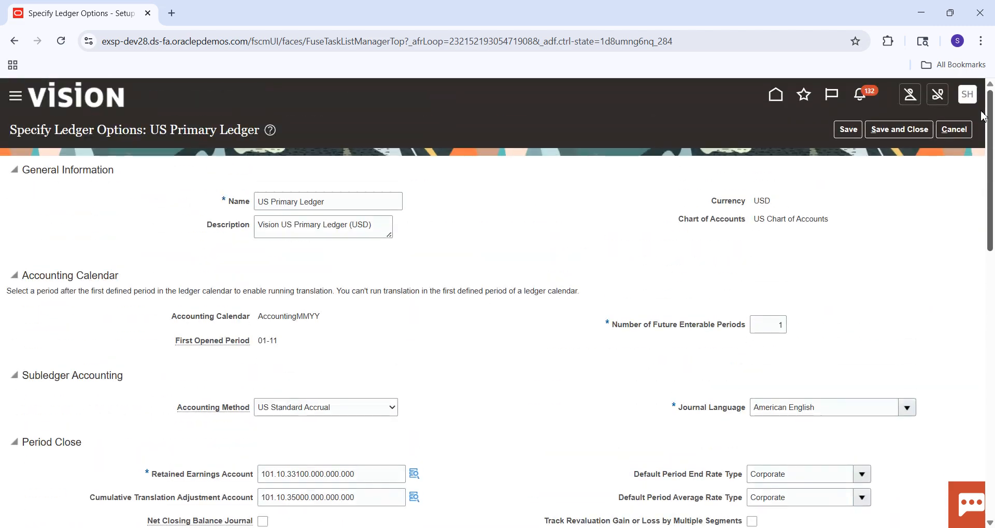
pyautogui.click(893, 133)
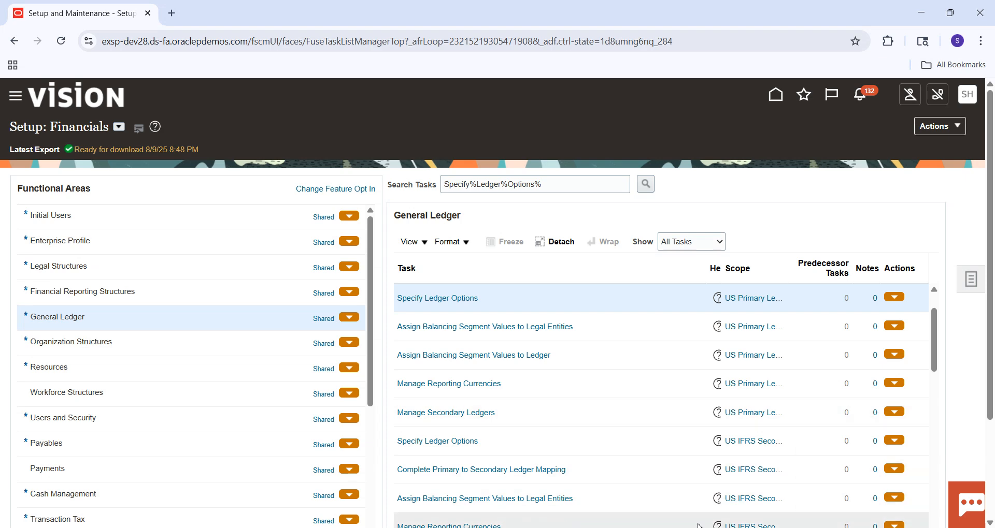
# Step: Consult the procedure in the Excel workbook, and search the Financials setup tasks for "Manage%Document%Sequence%", closing the results
pyautogui.click(685, 474)
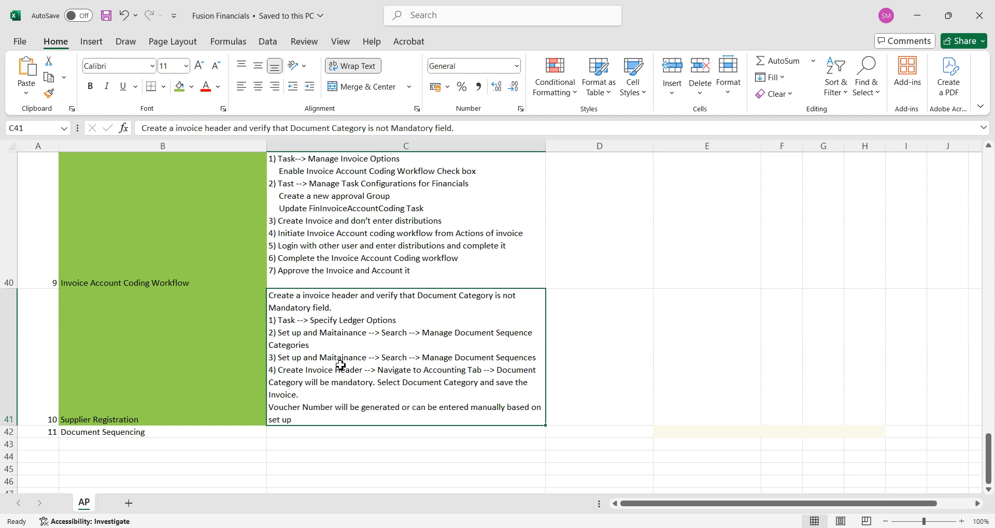
pyautogui.hotkey('alt', 'Tab')
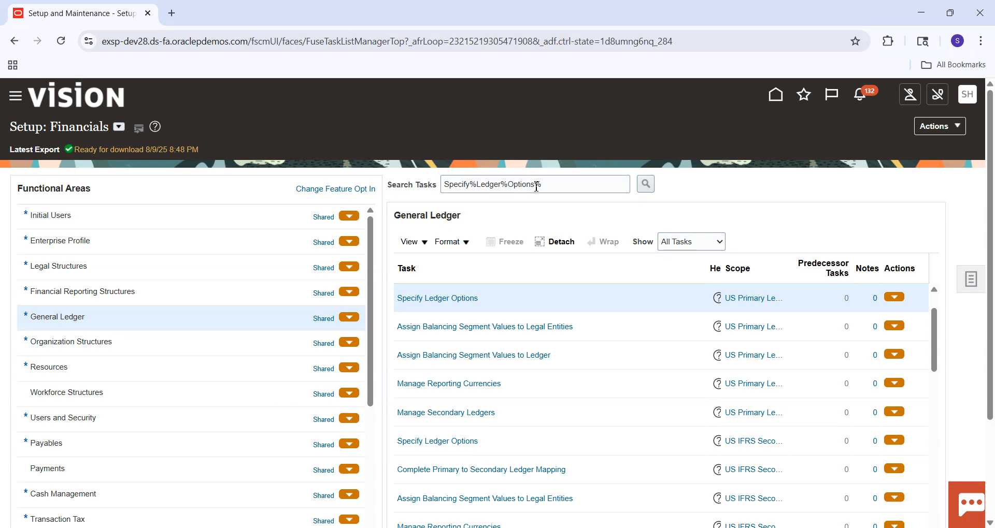
pyautogui.moveTo(536, 186); pyautogui.dragTo(440, 192)
pyautogui.write('Manage%')
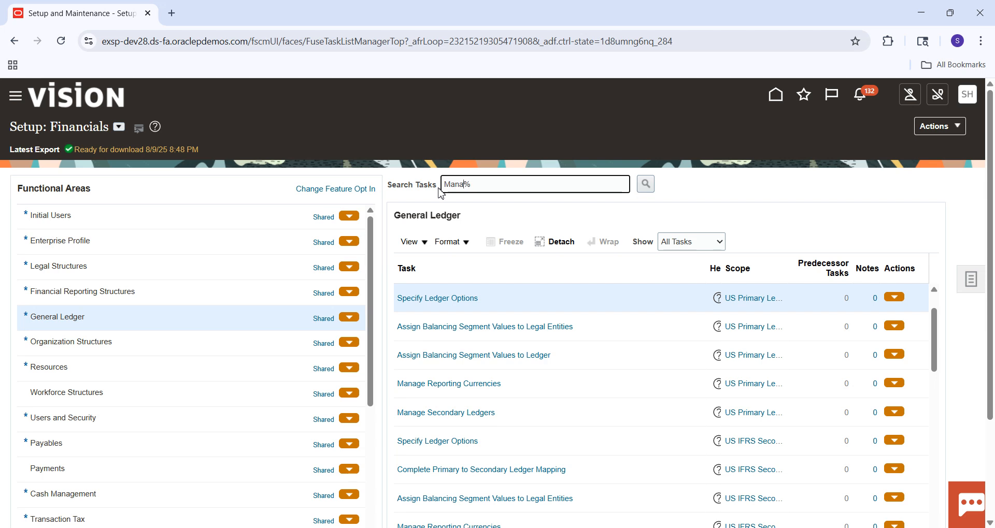
pyautogui.write('Document%S')
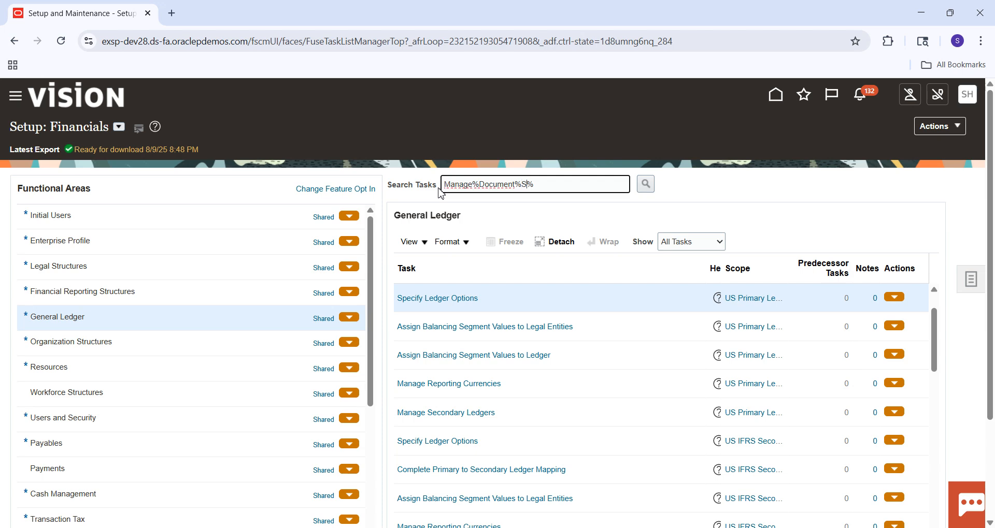
pyautogui.write('equence')
pyautogui.click(439, 190)
pyautogui.press('Return')
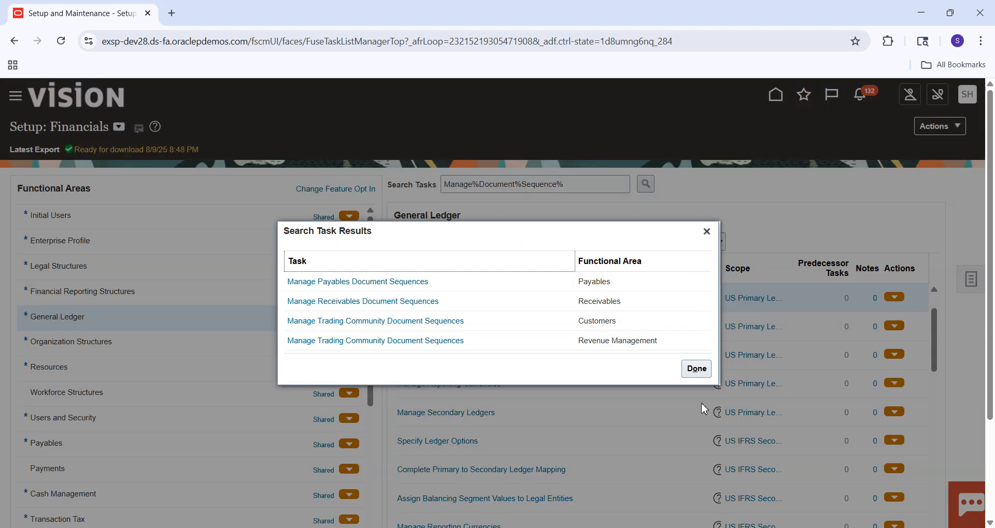
pyautogui.click(706, 233)
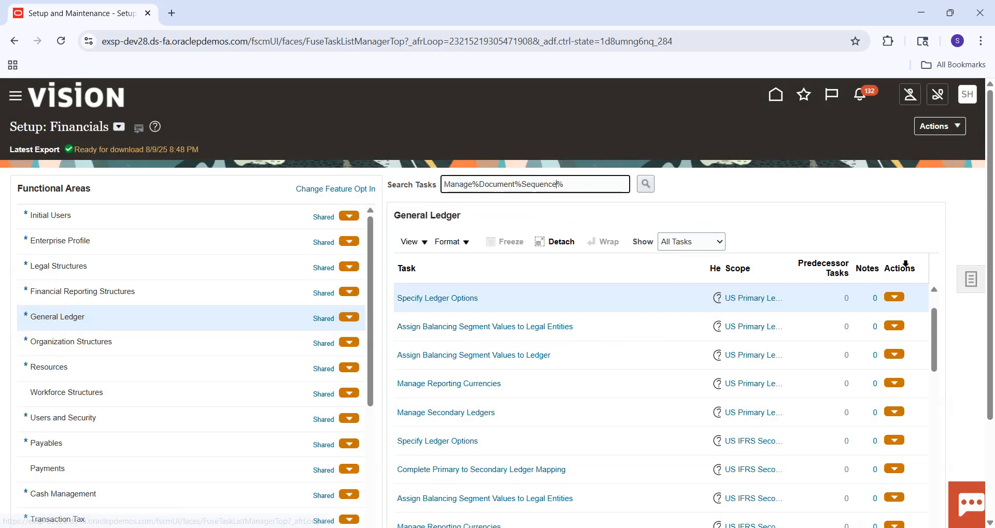
# Step: Use the general setup search to find "%Document%Sequence%Categ%" and open the Manage Document Sequence Categories task
pyautogui.click(966, 288)
pyautogui.click(849, 284)
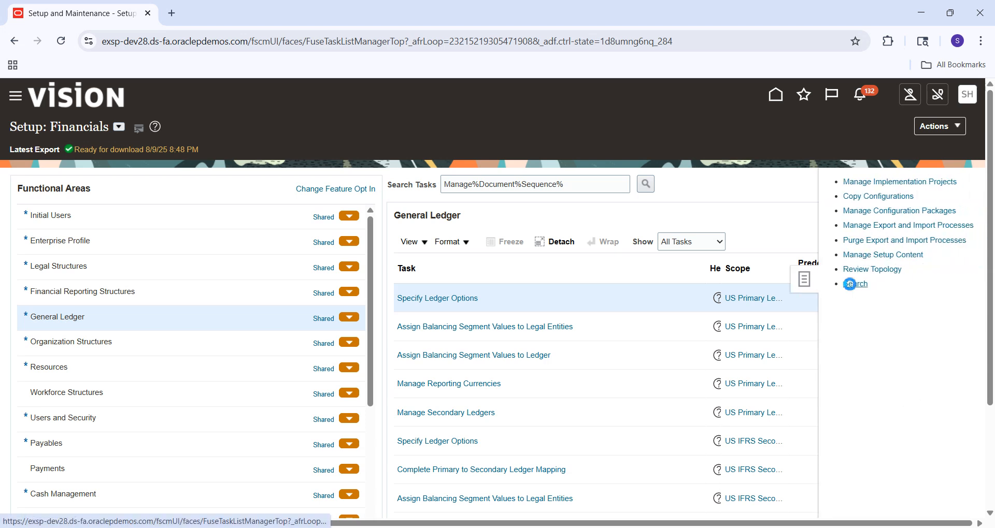
pyautogui.click(348, 173)
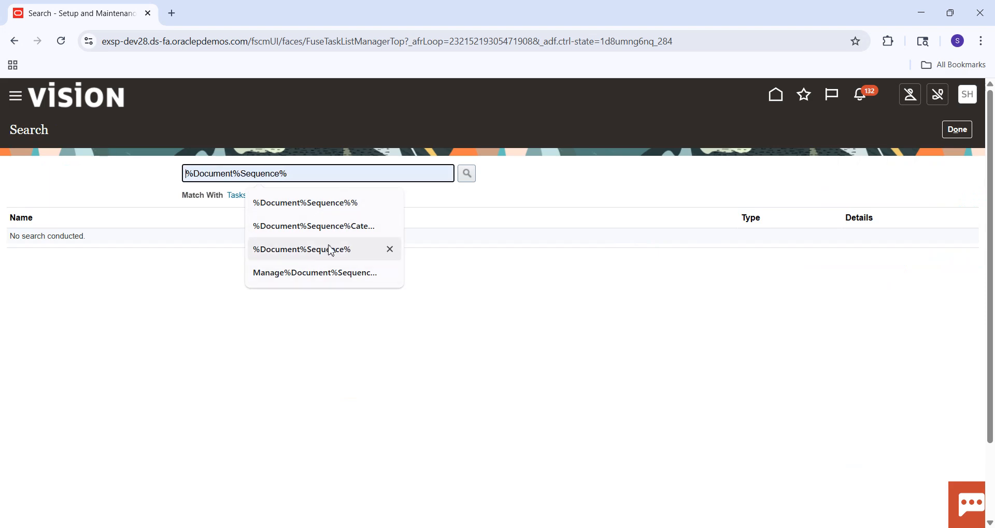
pyautogui.click(338, 228)
pyautogui.press('Return')
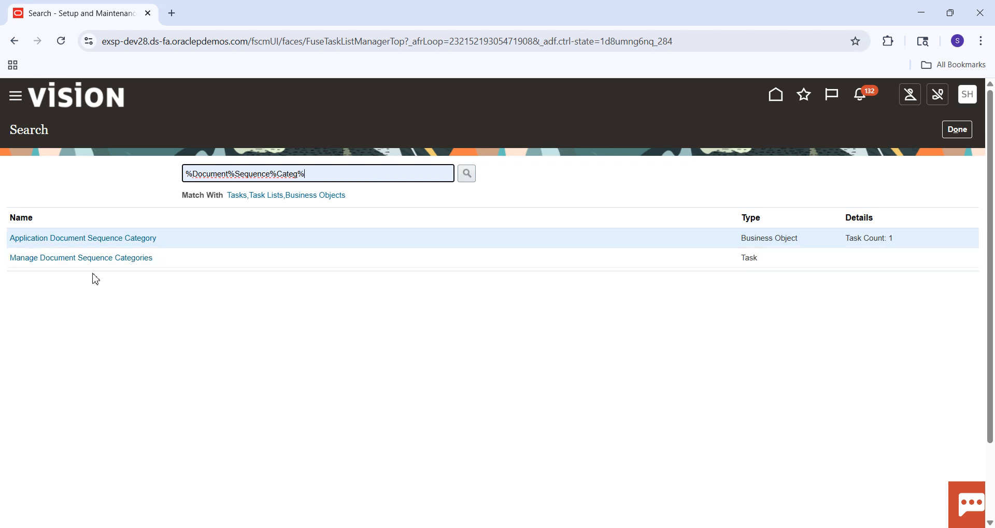
pyautogui.click(103, 259)
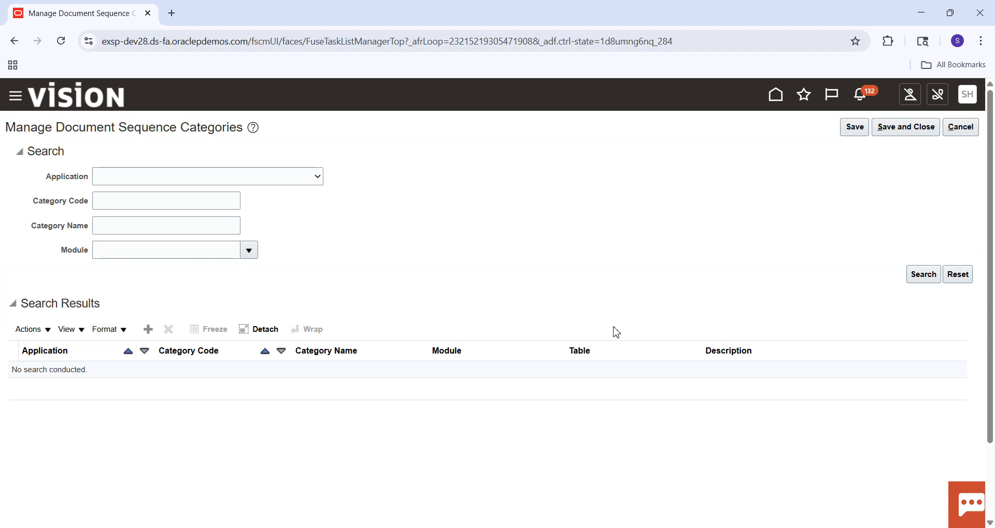
# Step: Search the document sequence categories with the module set to Payables
pyautogui.click(919, 279)
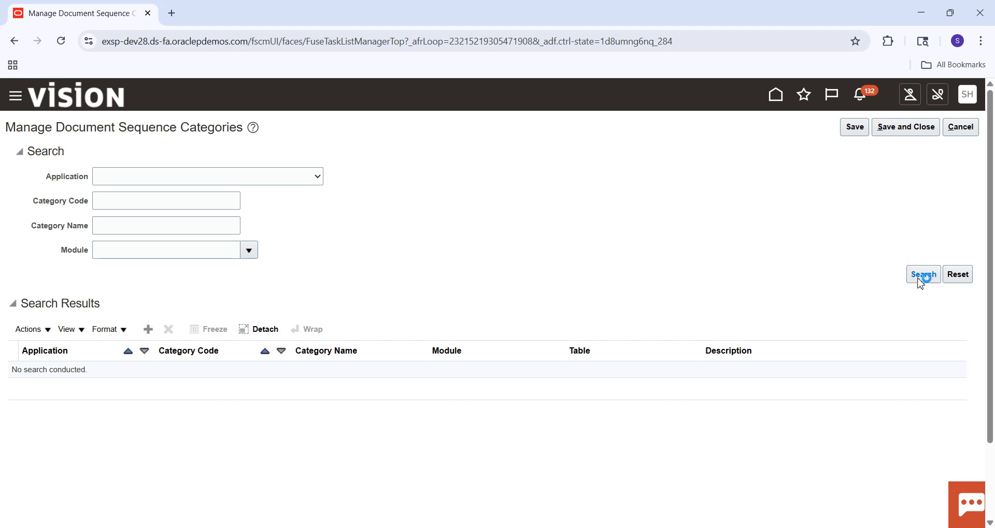
pyautogui.click(255, 252)
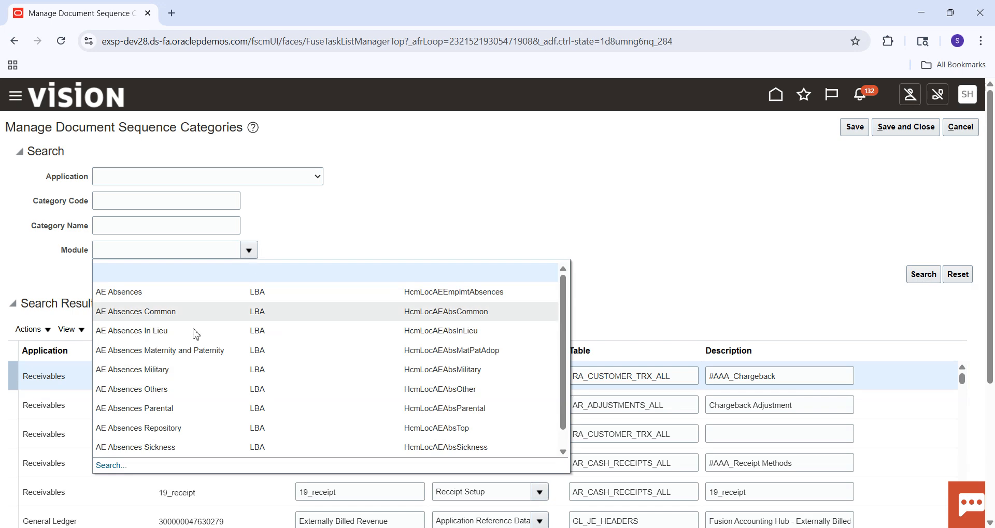
pyautogui.click(112, 466)
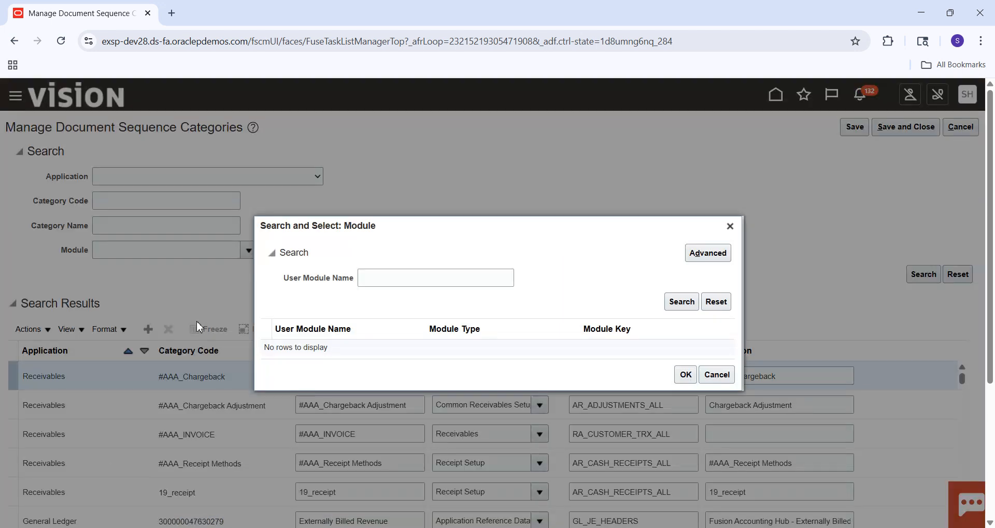
pyautogui.click(405, 282)
pyautogui.write('Payable')
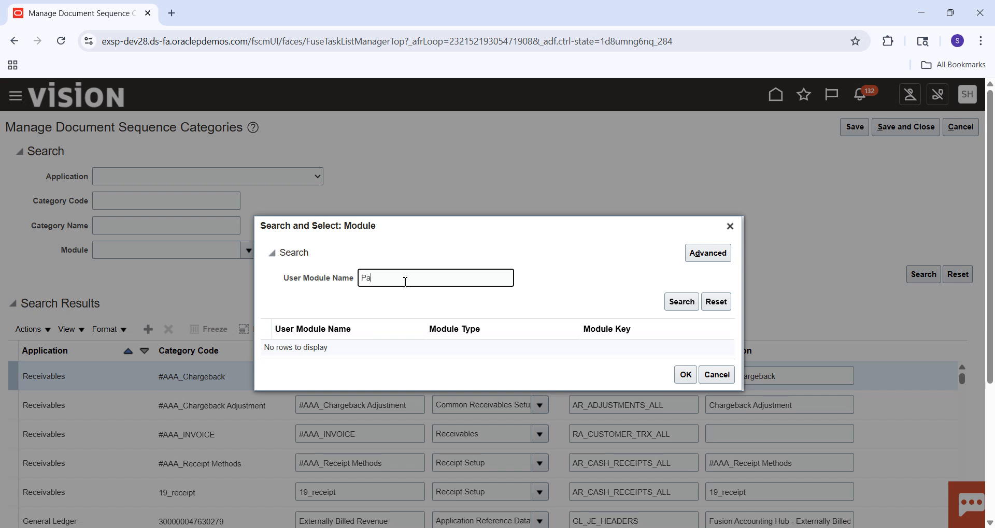
pyautogui.press('Return')
pyautogui.click(347, 342)
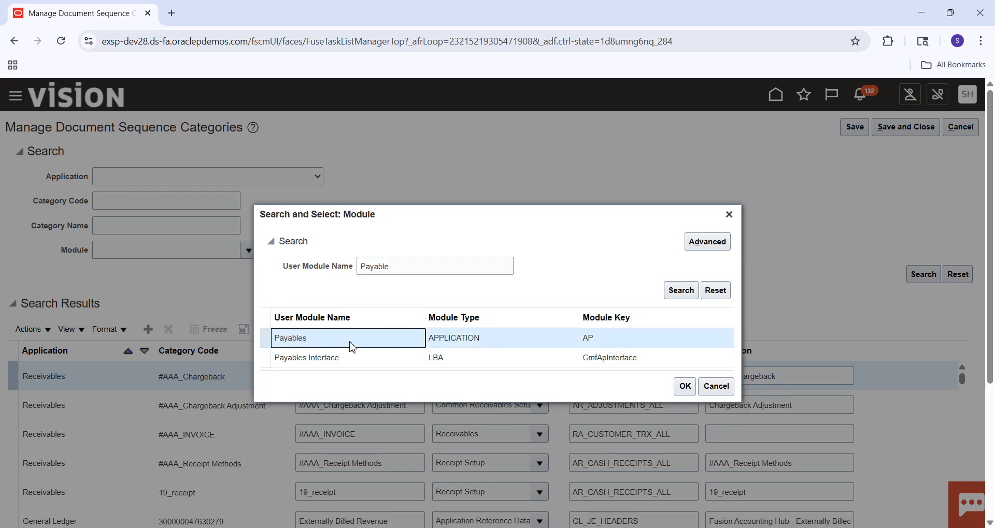
pyautogui.click(683, 387)
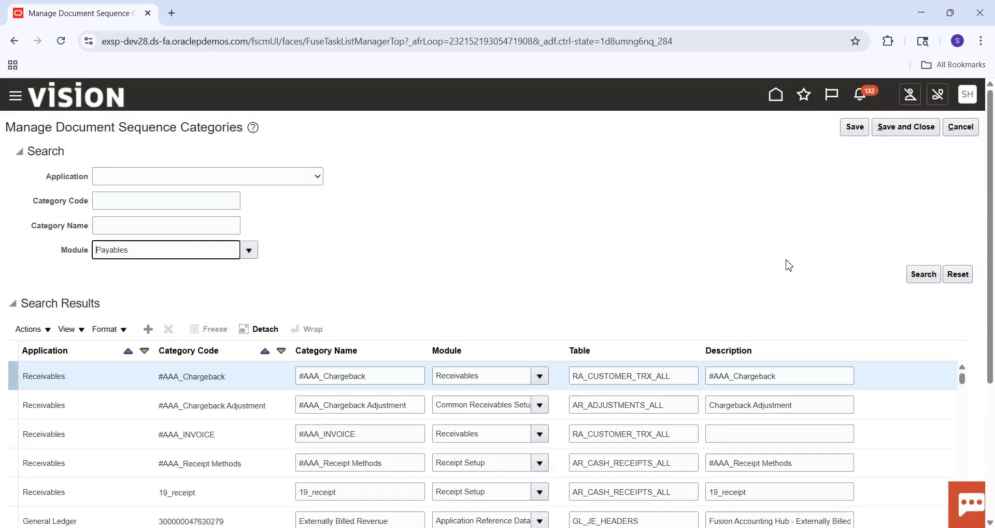
pyautogui.click(939, 275)
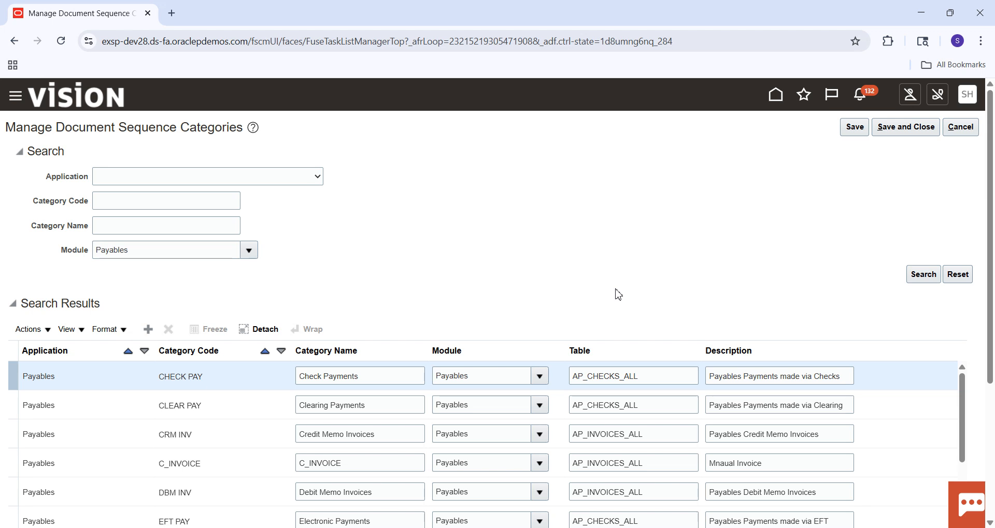
# Step: Add a new document sequence category row and set its application to Payables
pyautogui.click(149, 330)
pyautogui.click(114, 381)
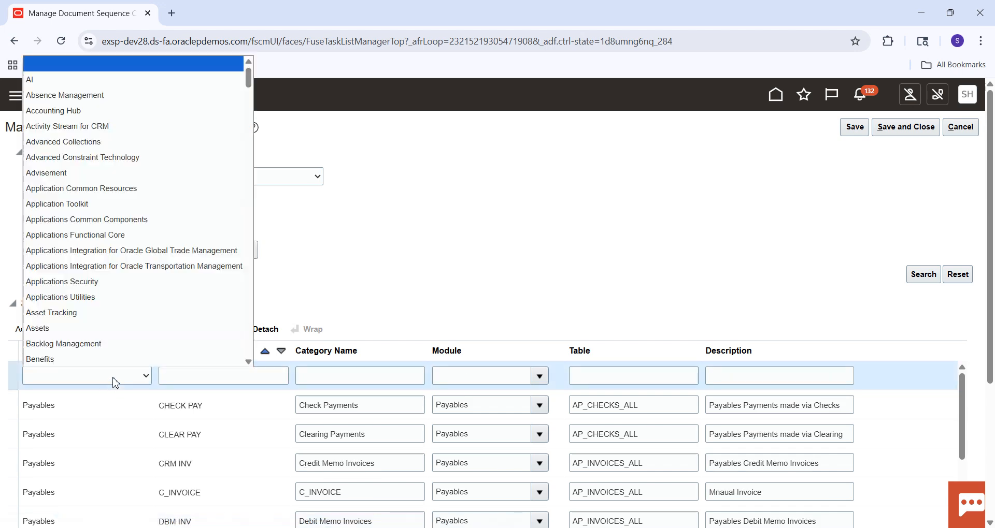
pyautogui.press('p')
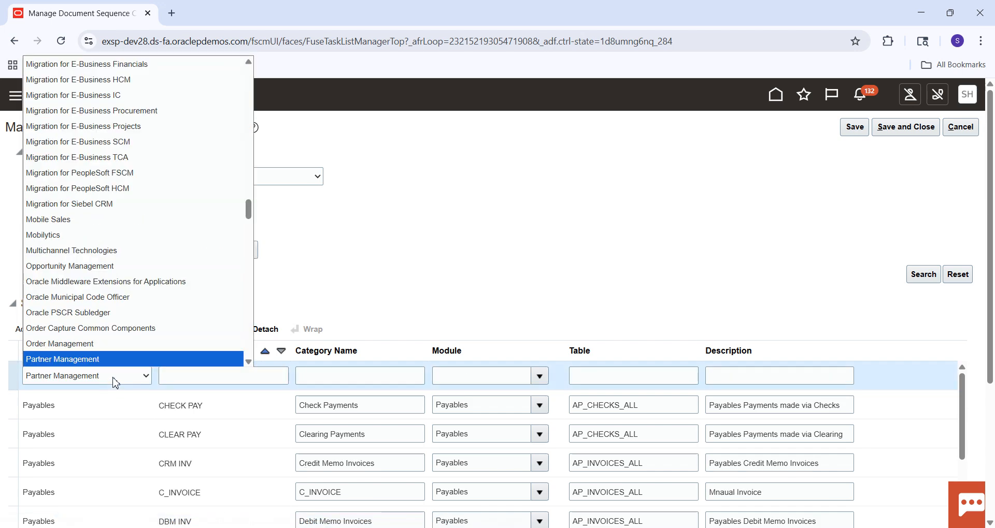
pyautogui.press('Down')
pyautogui.press('Down')
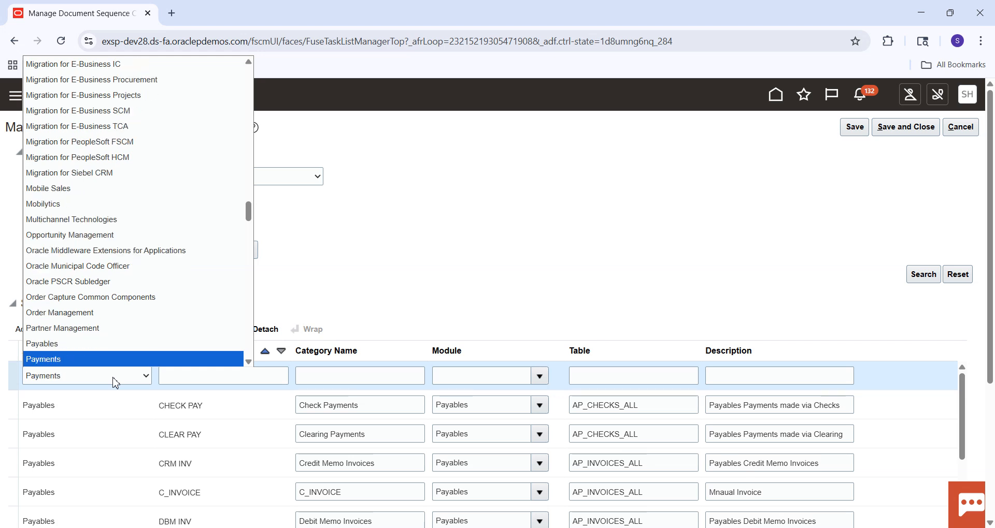
pyautogui.press('Return')
pyautogui.click(115, 383)
pyautogui.press('Up')
pyautogui.press('Return')
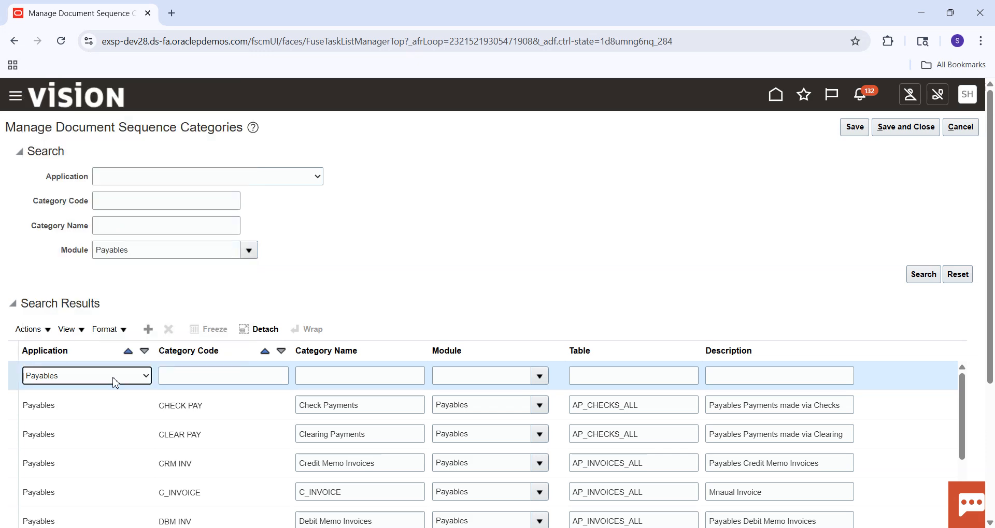
# Step: Enter SM_INVOICE as both the category code and the category name of the new row
pyautogui.click(210, 371)
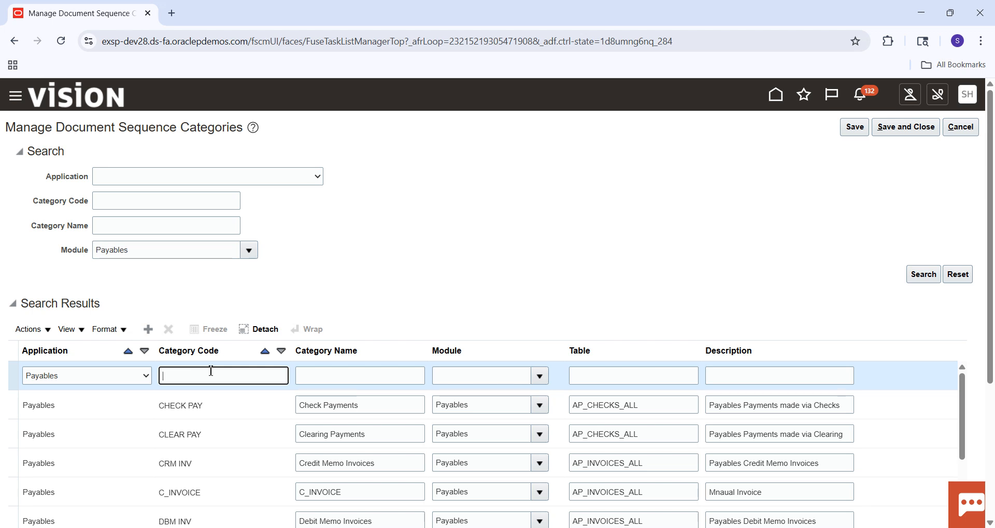
pyautogui.press('capslock')
pyautogui.write('SM')
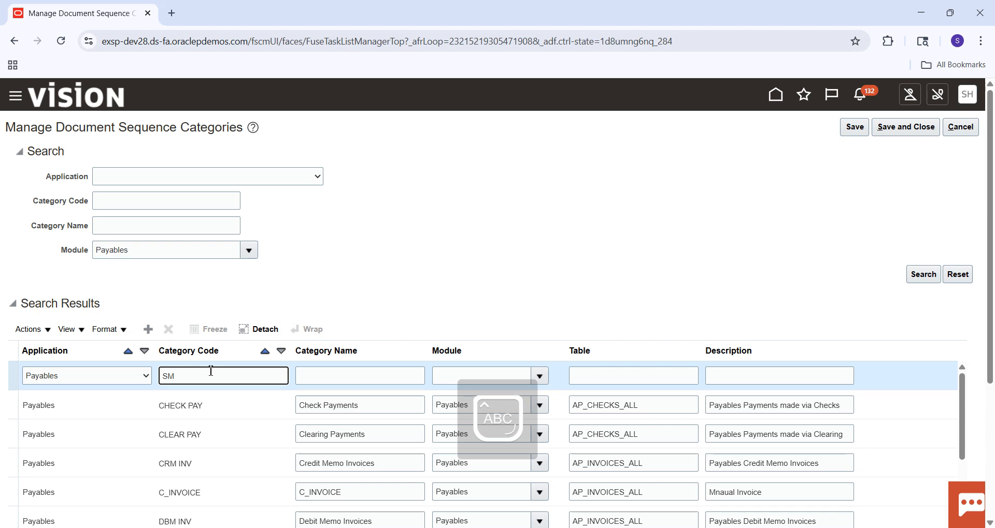
pyautogui.write('_INVOICE')
pyautogui.press('Tab')
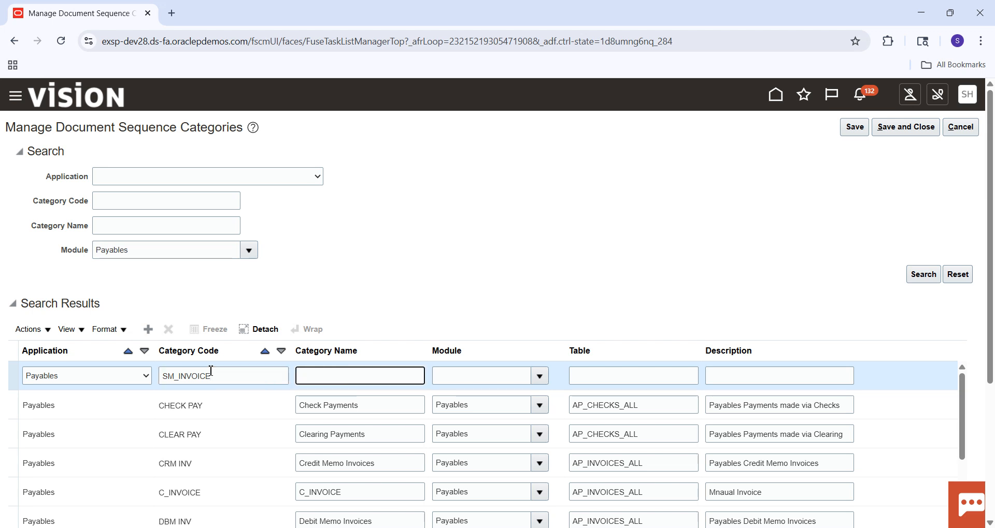
pyautogui.click(217, 389)
pyautogui.moveTo(220, 381); pyautogui.dragTo(149, 390)
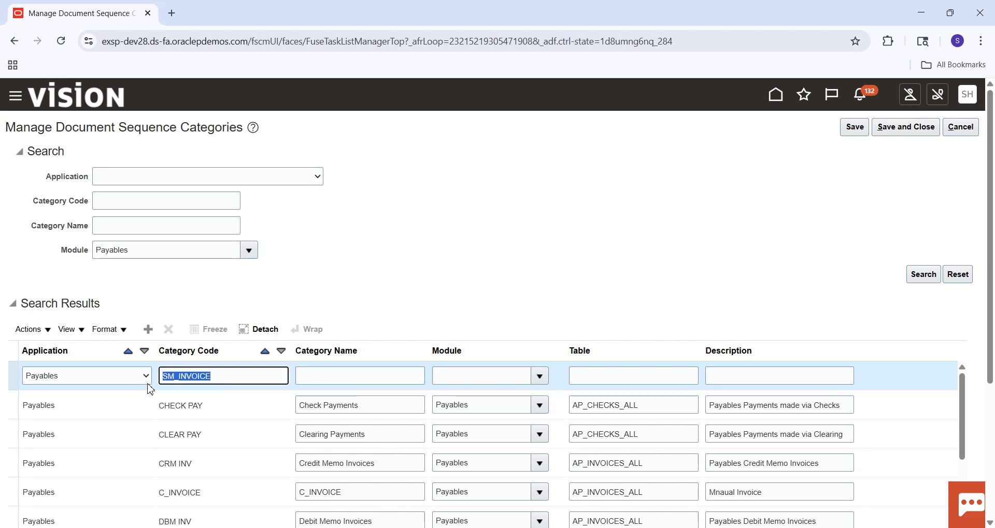
pyautogui.hotkey('ctrl', 'c')
pyautogui.press('Tab')
pyautogui.hotkey('ctrl', 'v')
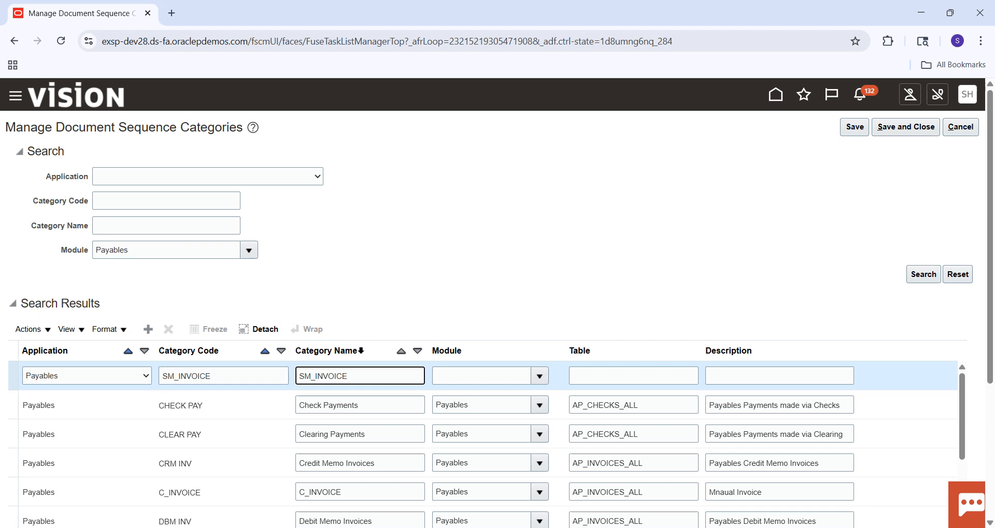
# Step: Look up the module "pAYAB" and assign the Payables application module to the SM_INVOICE category row
pyautogui.click(540, 376)
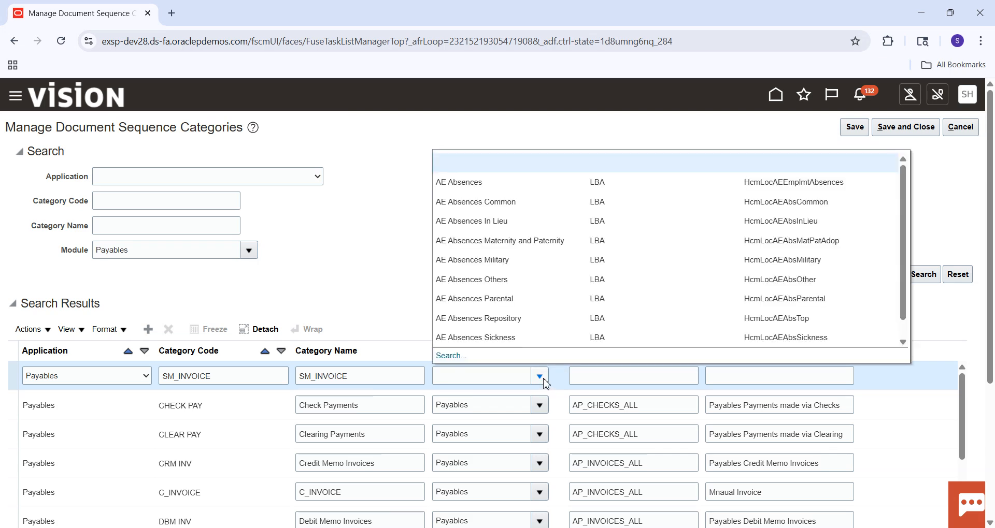
pyautogui.click(450, 356)
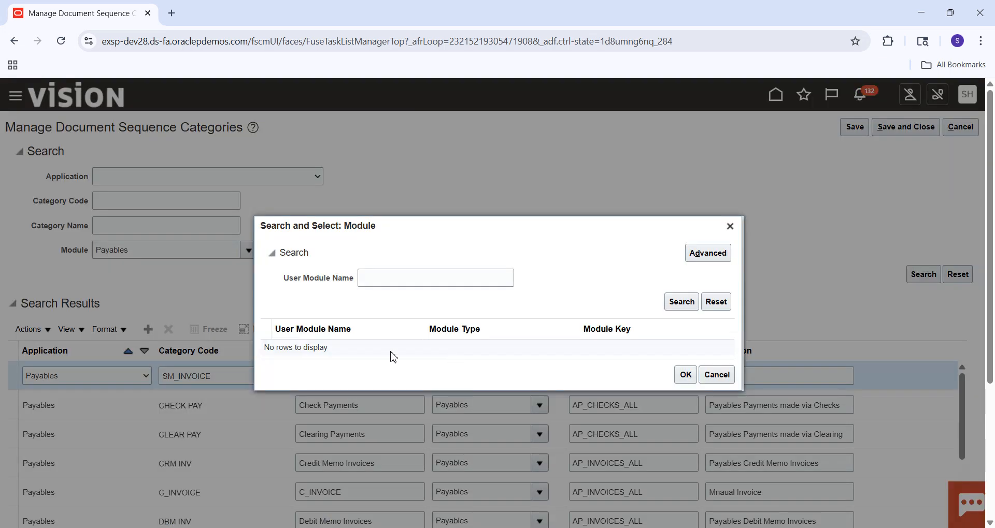
pyautogui.click(402, 280)
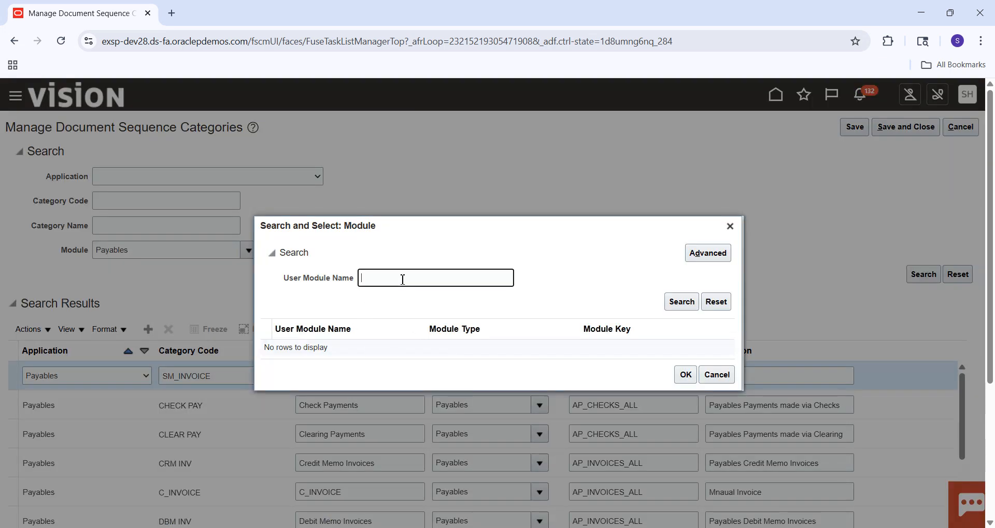
pyautogui.write('pAYAB')
pyautogui.press('Return')
pyautogui.click(327, 343)
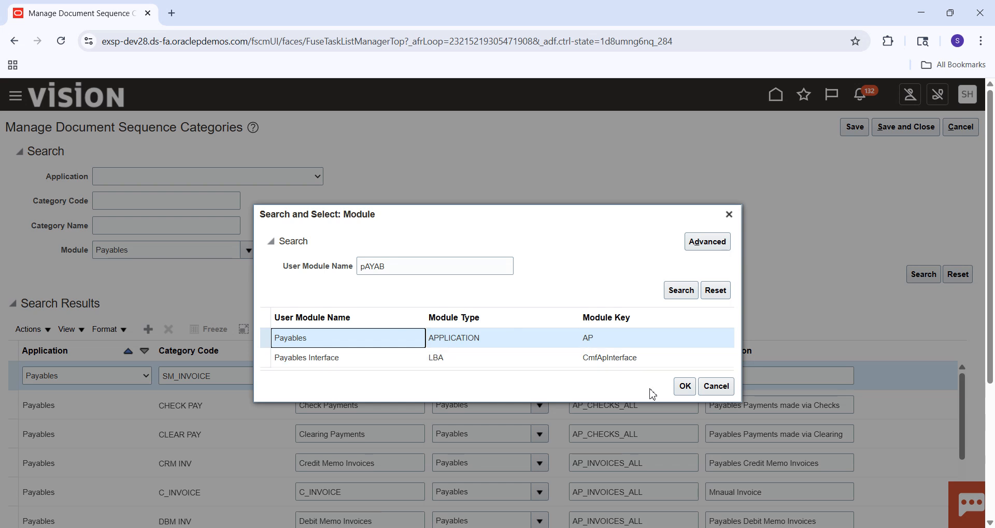
pyautogui.click(685, 386)
# Step: Set the SM_INVOICE row's table to AP_INVOICES_ALL and its description to SM_INVOICE
pyautogui.click(610, 373)
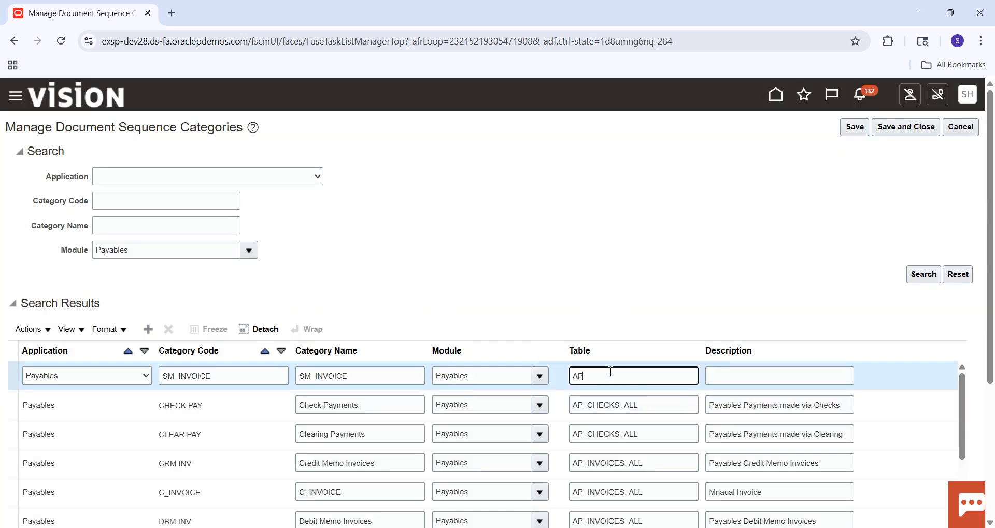
pyautogui.write('INVOICES_ALL')
pyautogui.press('Tab')
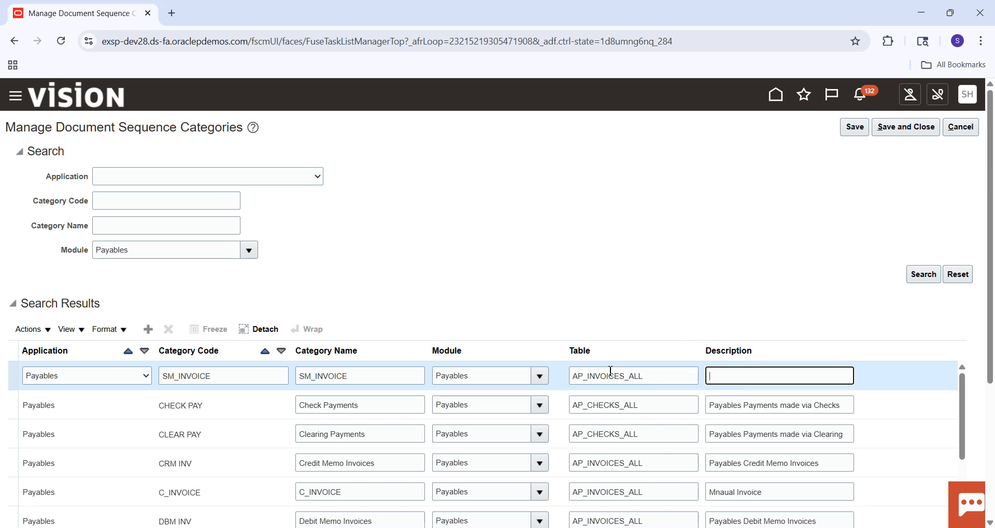
pyautogui.hotkey('ctrl', 'v')
# Step: Add another document sequence category row and set its application to Payables
pyautogui.click(148, 332)
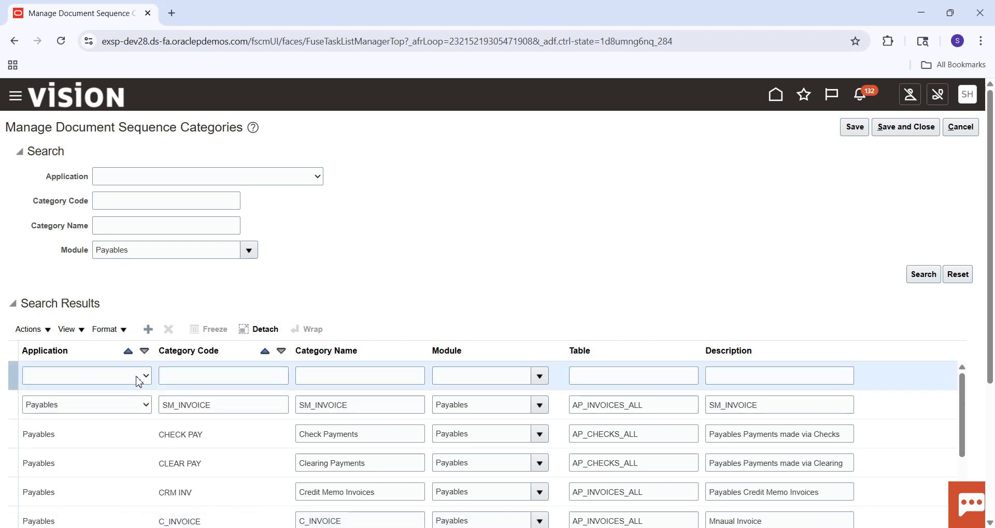
pyautogui.click(138, 378)
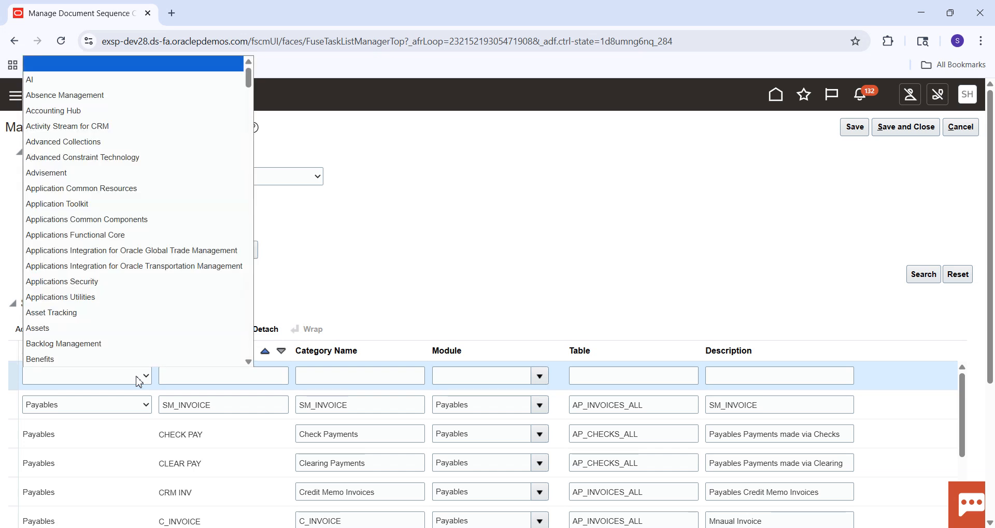
pyautogui.write('pay')
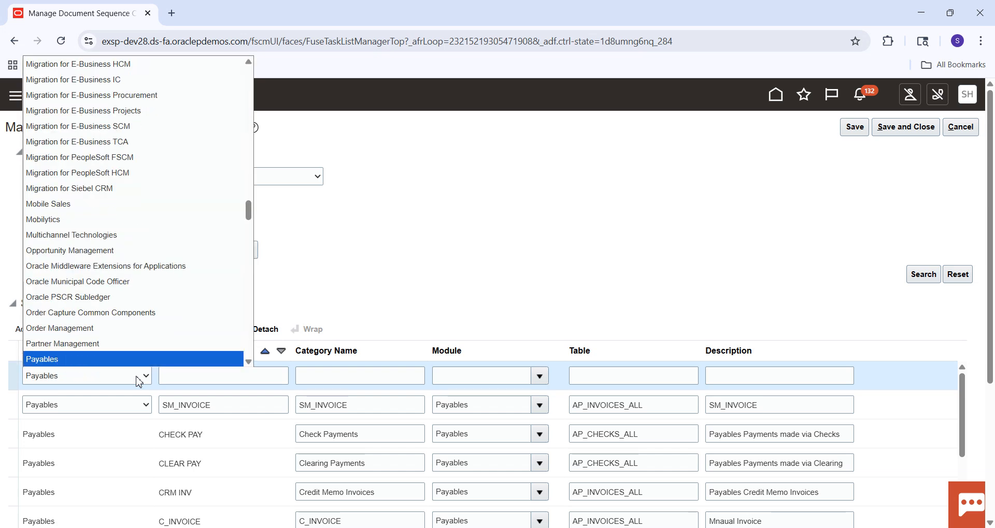
pyautogui.press('Return')
# Step: Enter SM_PAYMENTS as both the category code and the category name of the new row
pyautogui.click(199, 373)
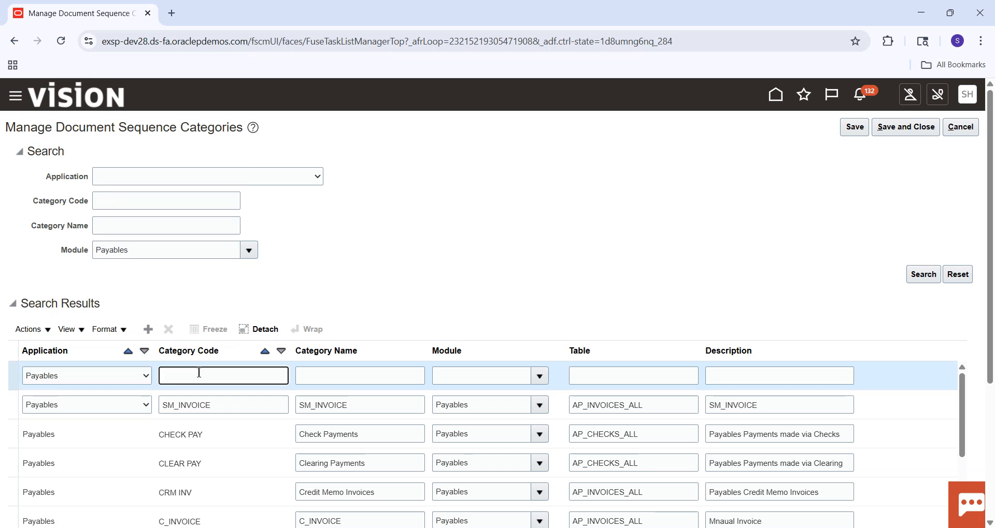
pyautogui.hotkey('ctrl', 'v')
pyautogui.press('BackSpace')
pyautogui.write('PAYMEN')
pyautogui.press('Tab')
pyautogui.moveTo(228, 376); pyautogui.dragTo(159, 386)
pyautogui.hotkey('ctrl', 'c')
pyautogui.press('Tab')
pyautogui.hotkey('ctrl', 'v')
pyautogui.press('Tab')
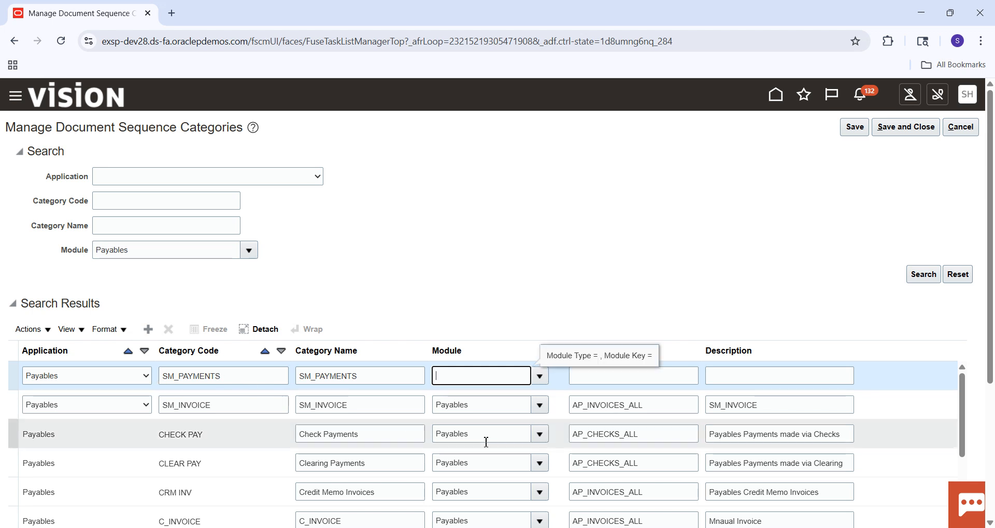
# Step: Look up the module "pAYAB" and assign the Payables application module to the SM_PAYMENTS category row
pyautogui.click(539, 378)
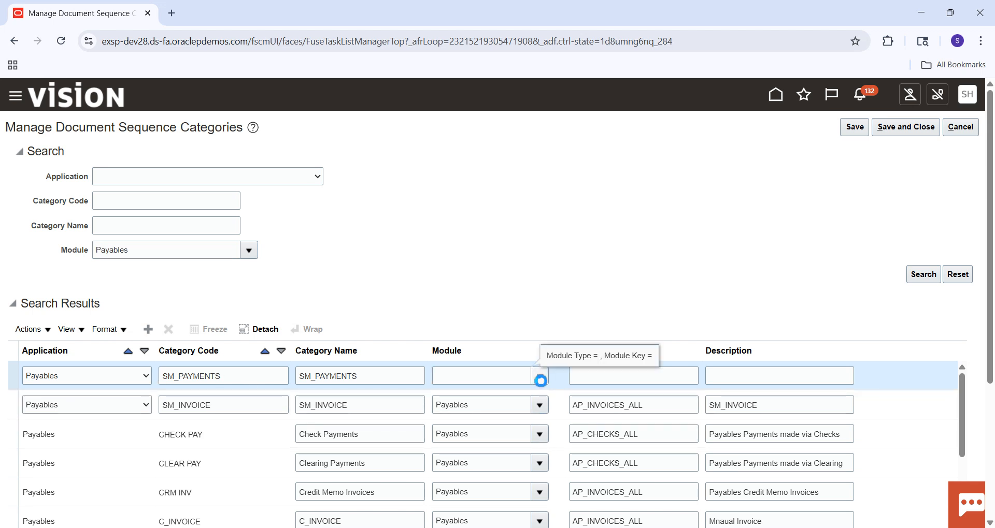
pyautogui.click(450, 354)
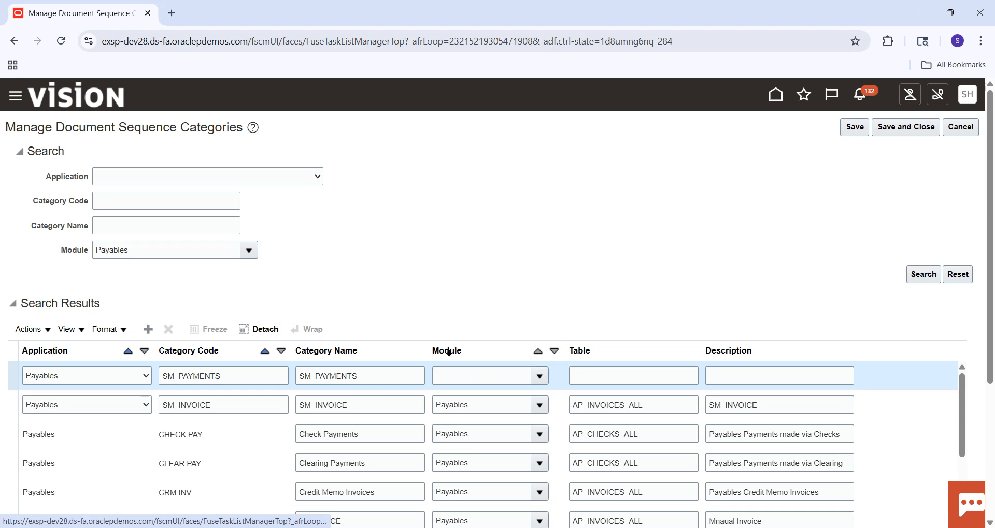
pyautogui.click(384, 276)
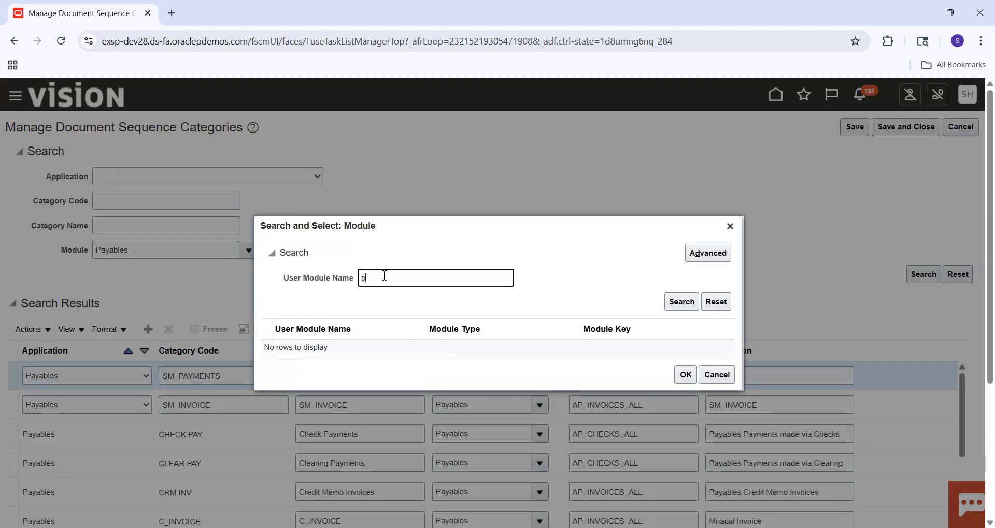
pyautogui.press('Return')
pyautogui.click(343, 340)
pyautogui.click(685, 387)
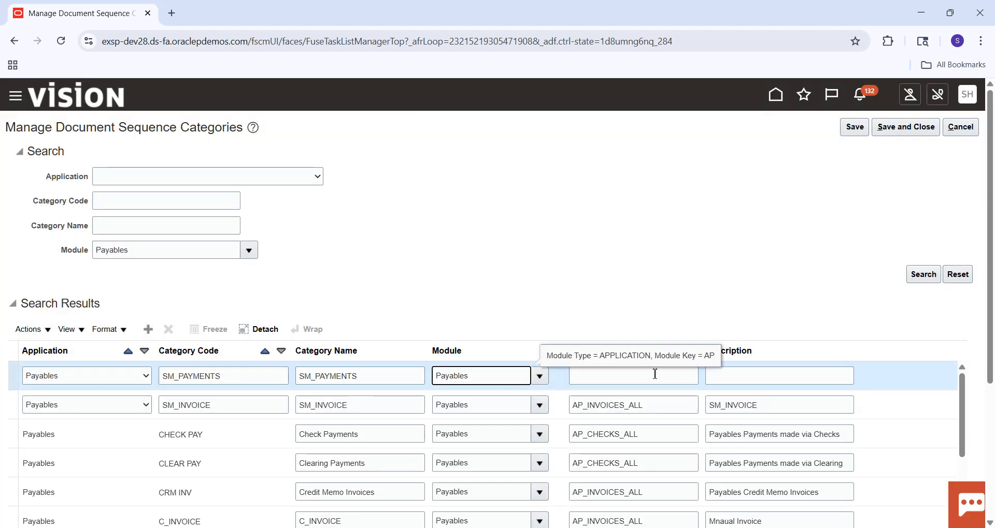
# Step: Set the table of the SM_PAYMENTS category row to AP_CHECKS_ALL
pyautogui.click(655, 374)
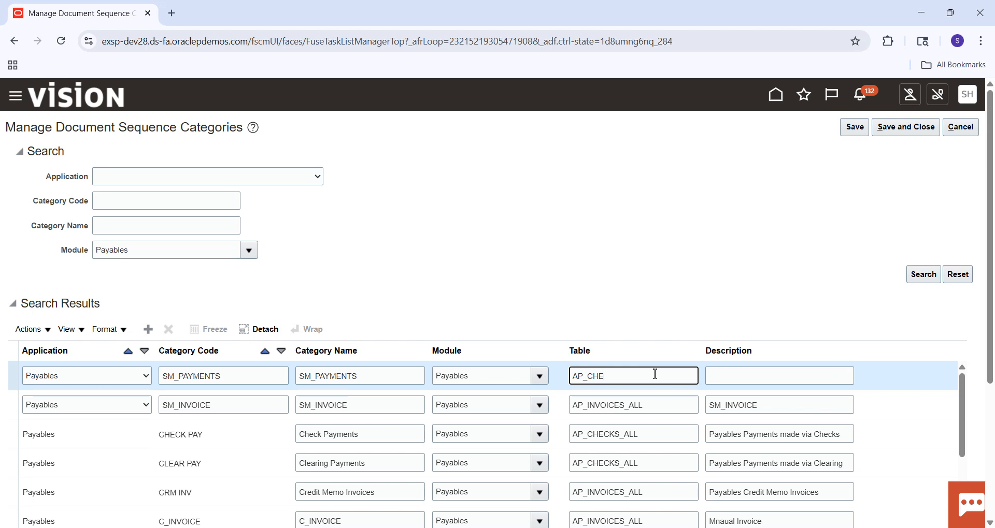
pyautogui.write('AP_CHECKS_ALL')
pyautogui.press('Tab')
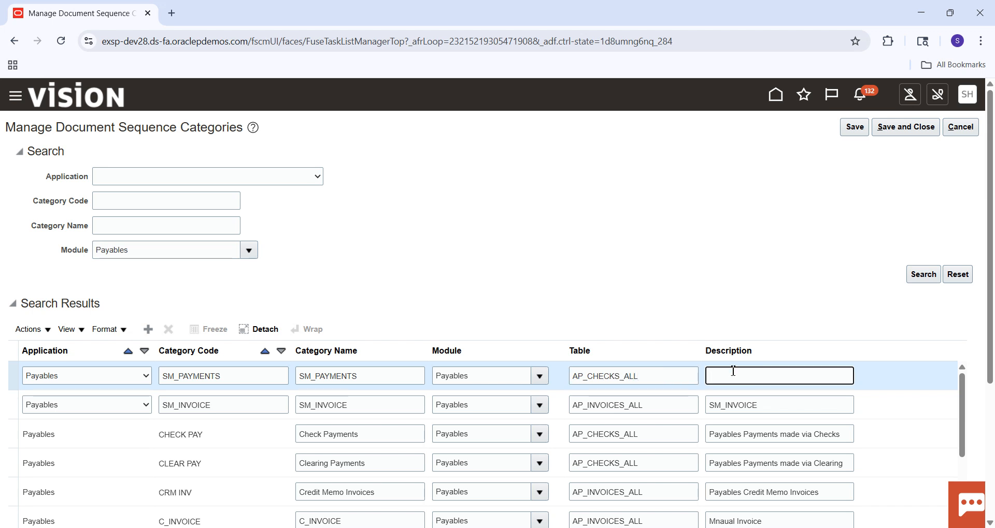
# Step: Copy the name SM_PAYMENTS into that row's description, and save and close the document sequence categories
pyautogui.click(371, 375)
pyautogui.doubleClick(349, 376)
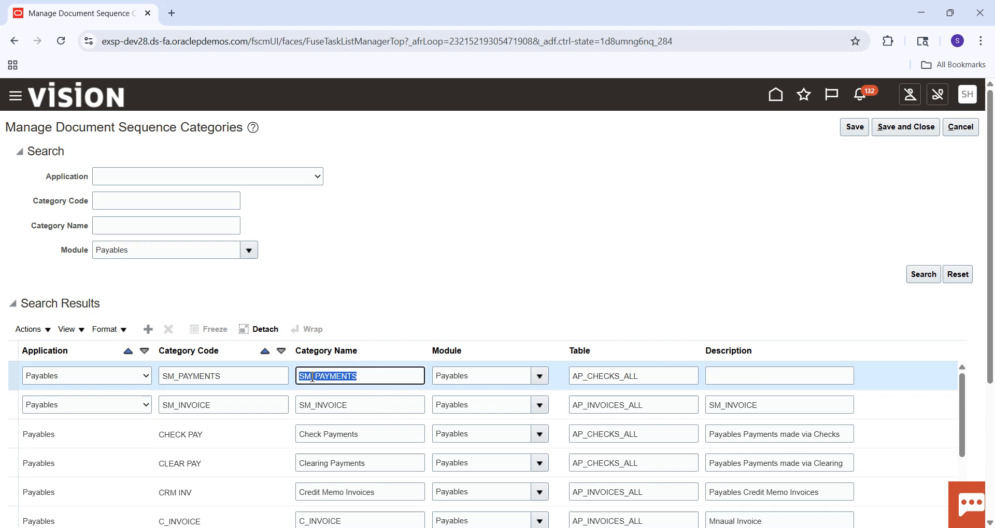
pyautogui.hotkey('ctrl', 'c')
pyautogui.click(731, 375)
pyautogui.hotkey('ctrl', 'v')
pyautogui.click(895, 129)
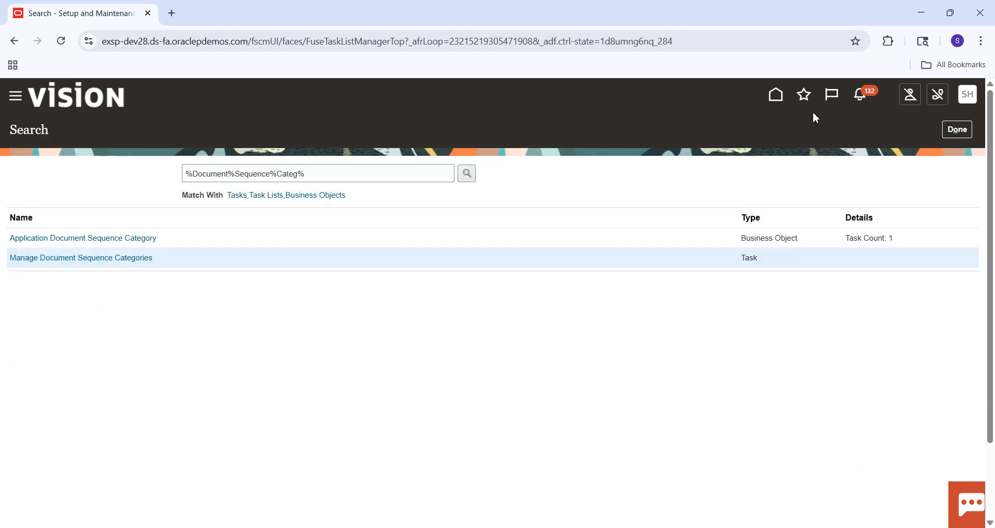
# Step: Search the setup tasks for "%Document%Sequence%%" and open the Manage Document Sequences task
pyautogui.doubleClick(289, 176)
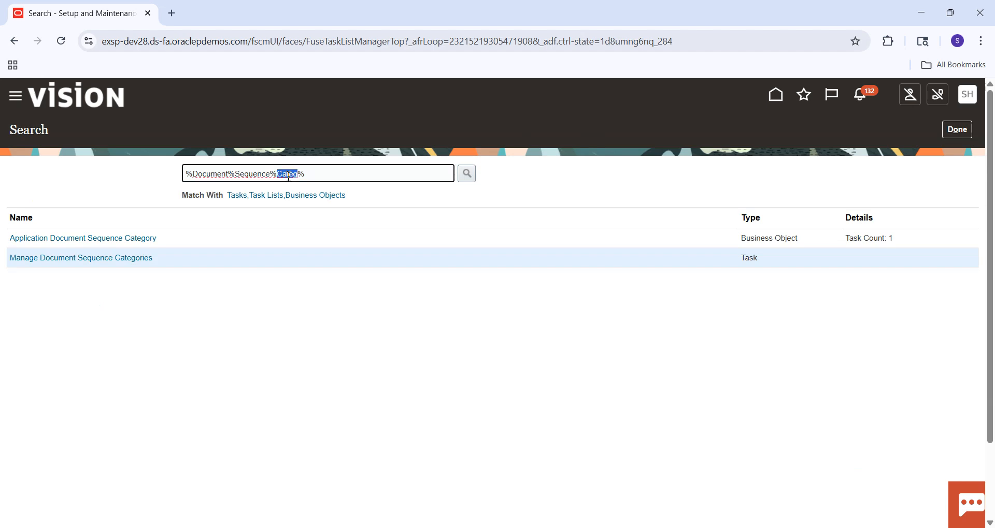
pyautogui.press('BackSpace')
pyautogui.press('Return')
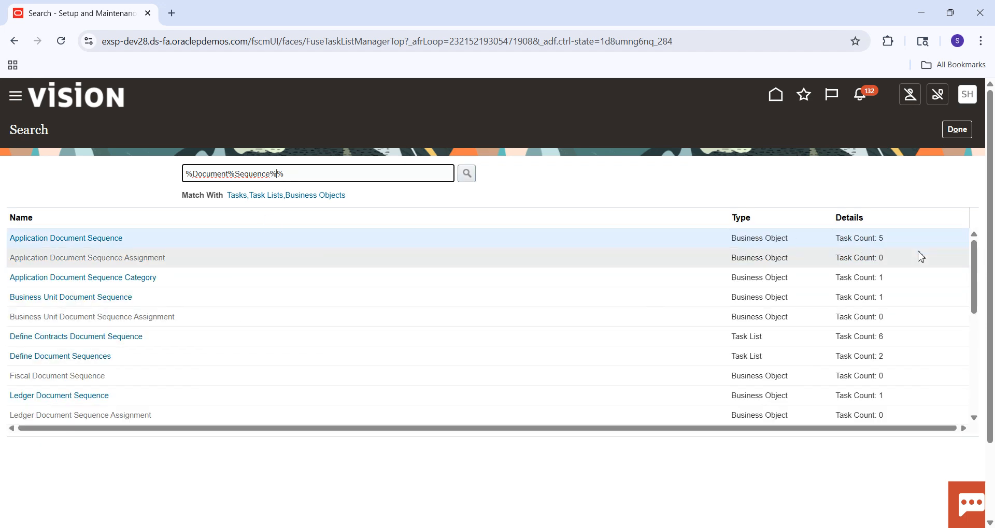
pyautogui.moveTo(978, 262); pyautogui.dragTo(982, 338)
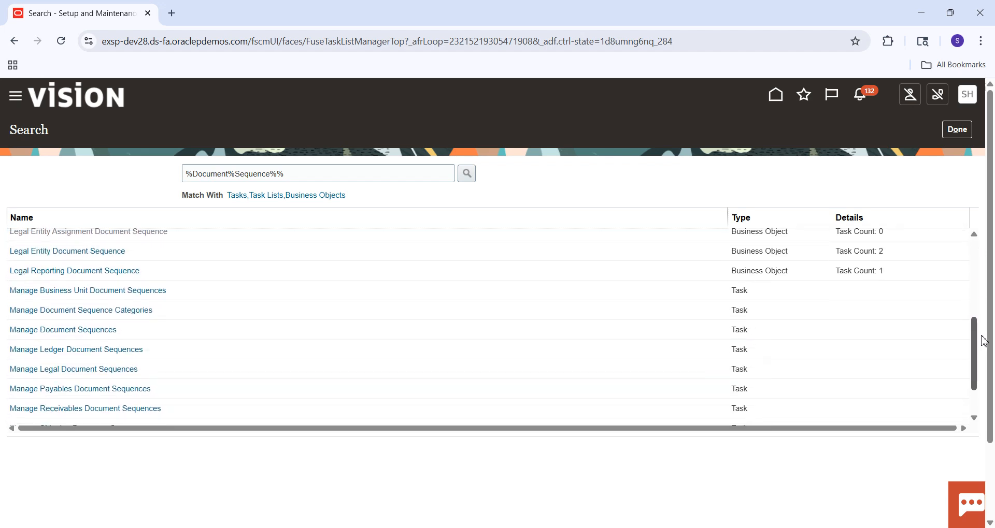
pyautogui.click(110, 334)
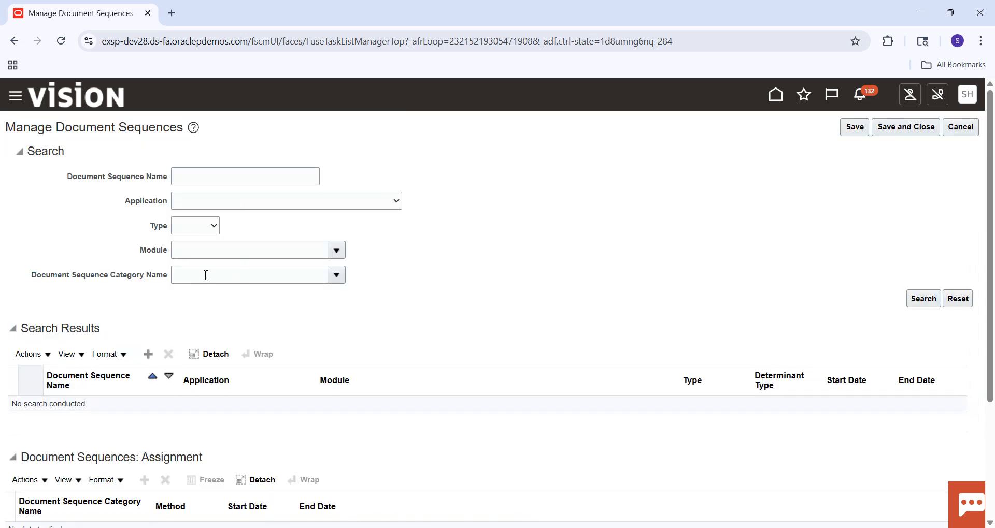
pyautogui.click(209, 282)
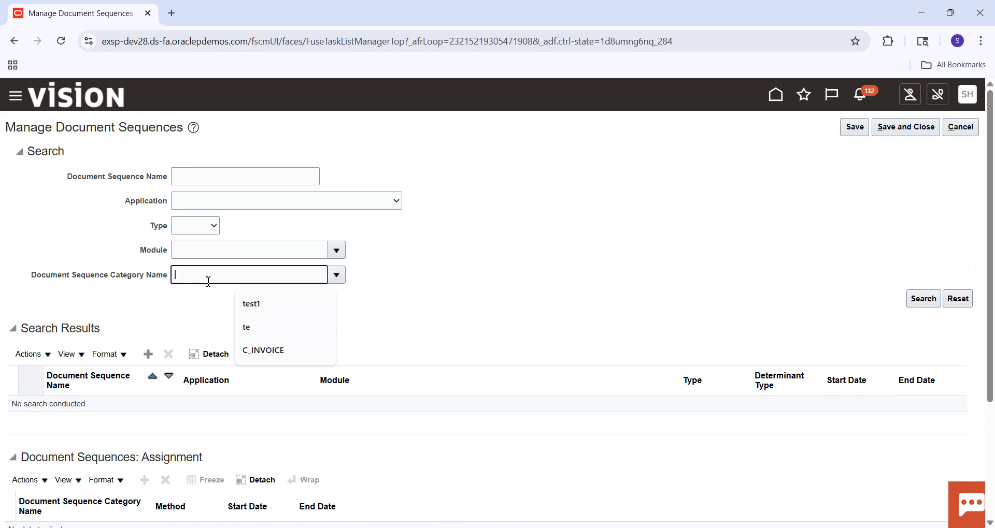
pyautogui.hotkey('ctrl', 'v')
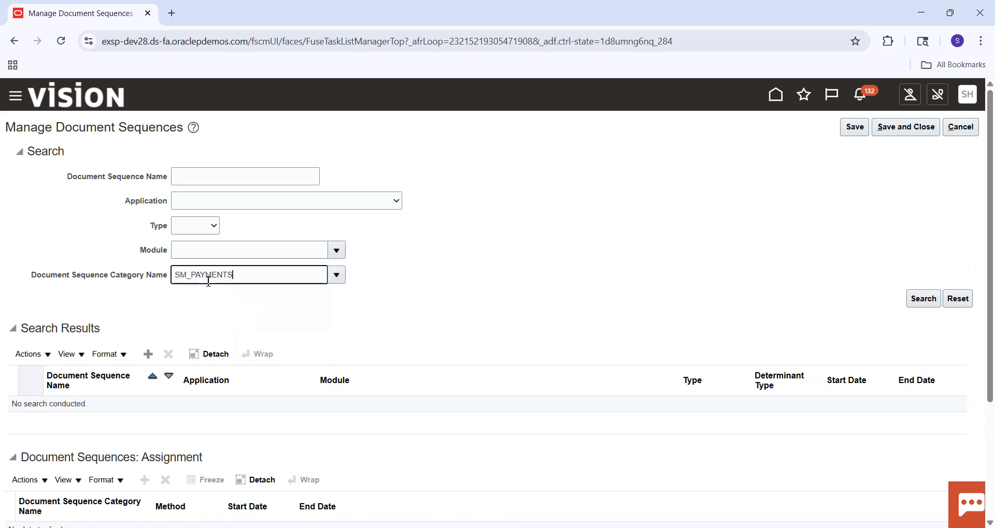
pyautogui.press('BackSpace')
pyautogui.press('BackSpace')
pyautogui.press('BackSpace')
pyautogui.press('BackSpace')
pyautogui.press('BackSpace')
pyautogui.press('BackSpace')
pyautogui.press('BackSpace')
pyautogui.press('BackSpace')
pyautogui.press('BackSpace')
# Step: Add a new document sequence row and name it SM_INVOICE_SEQ
pyautogui.click(148, 355)
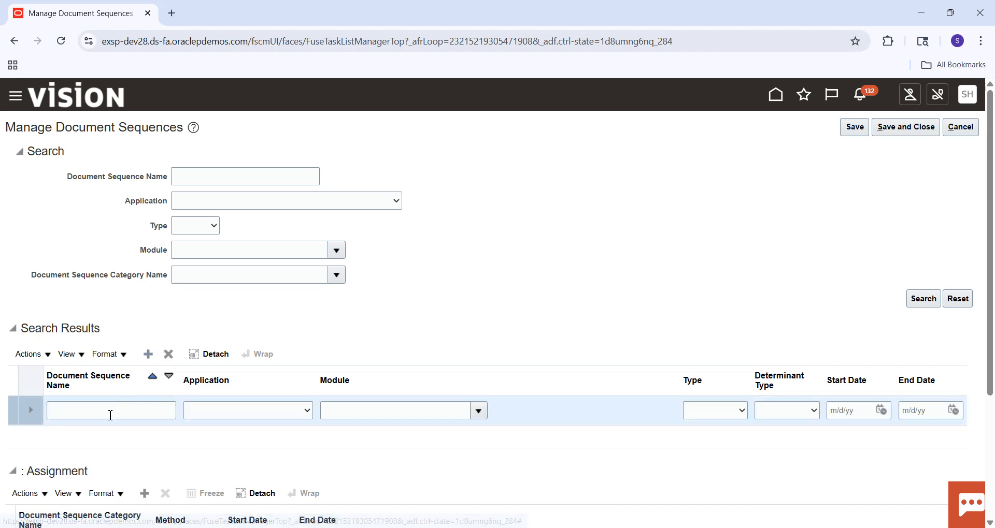
pyautogui.click(111, 414)
pyautogui.hotkey('ctrl', 'v')
pyautogui.press('BackSpace')
pyautogui.press('BackSpace')
pyautogui.press('BackSpace')
pyautogui.press('BackSpace')
pyautogui.press('BackSpace')
pyautogui.press('BackSpace')
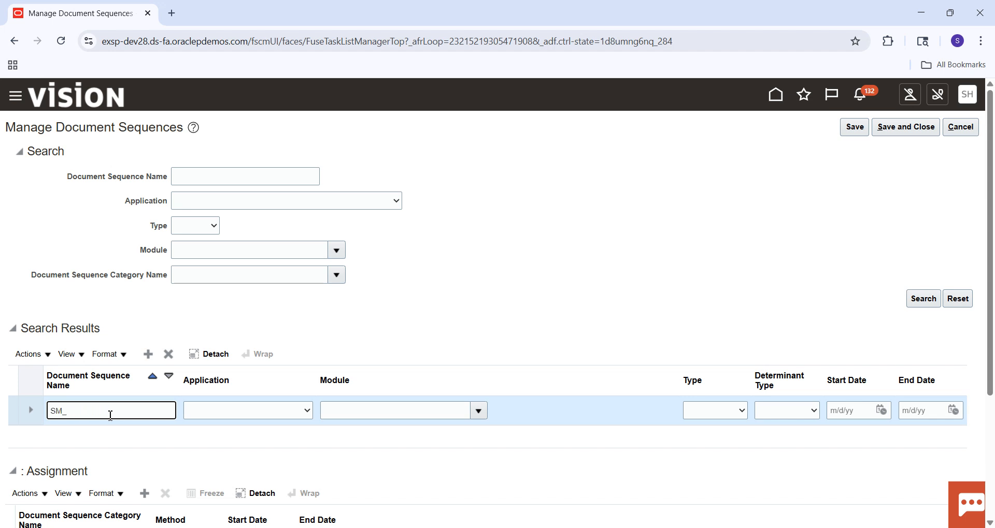
pyautogui.write('INVOICE_SEQ')
pyautogui.press('Tab')
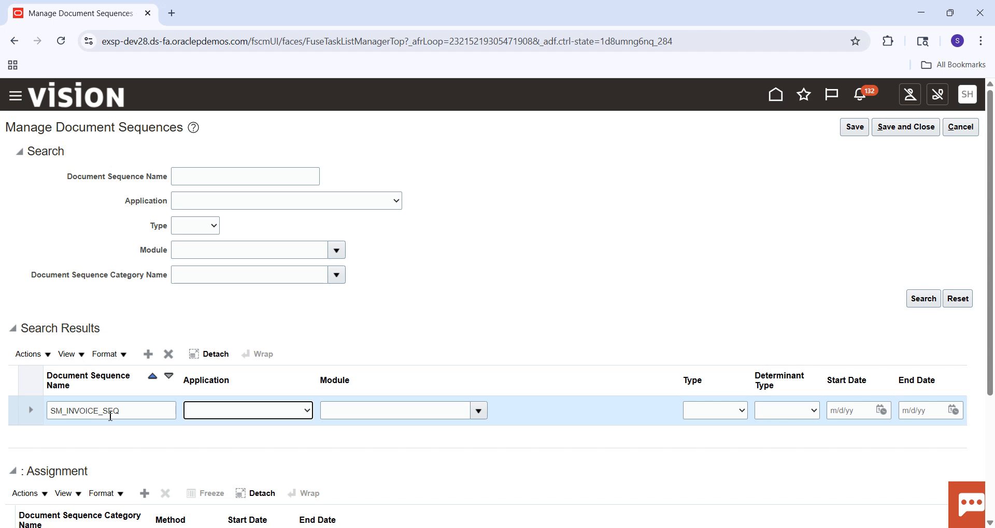
# Step: Set both the application and the module of the SM_INVOICE_SEQ sequence to Payables
pyautogui.click(228, 410)
pyautogui.write('Payables')
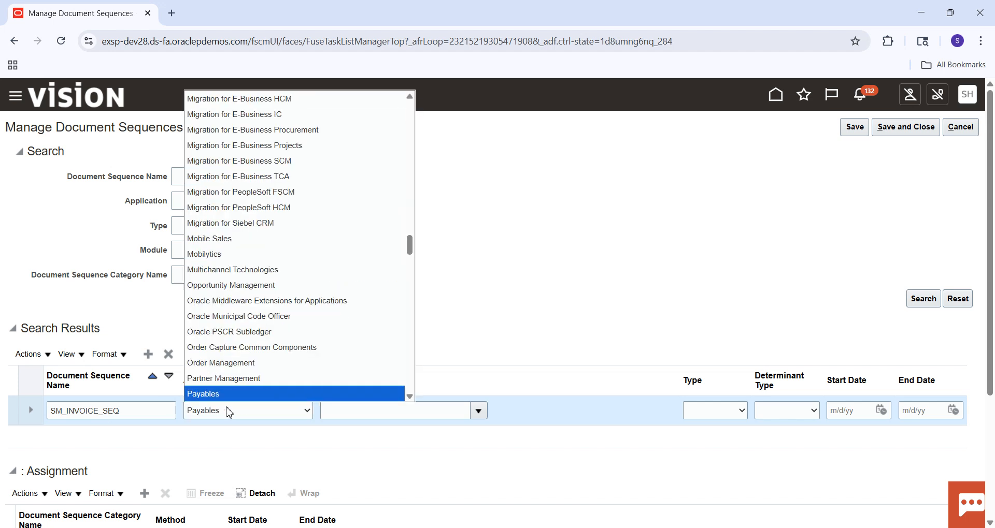
pyautogui.press('Return')
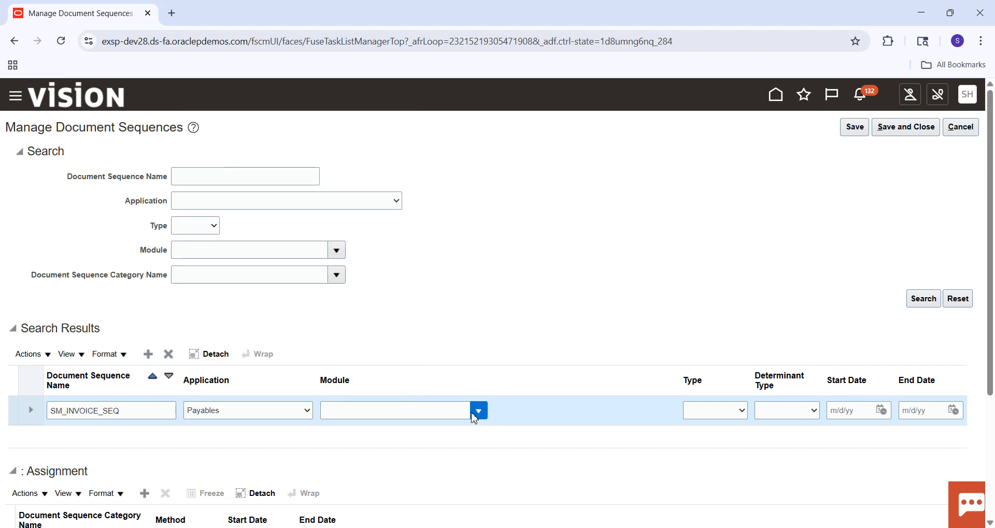
pyautogui.click(475, 413)
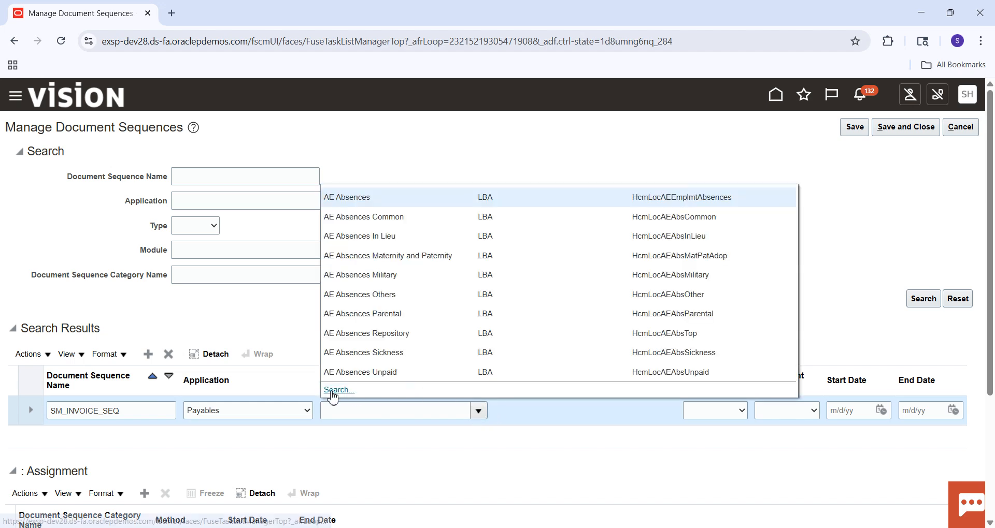
pyautogui.click(332, 392)
pyautogui.click(453, 278)
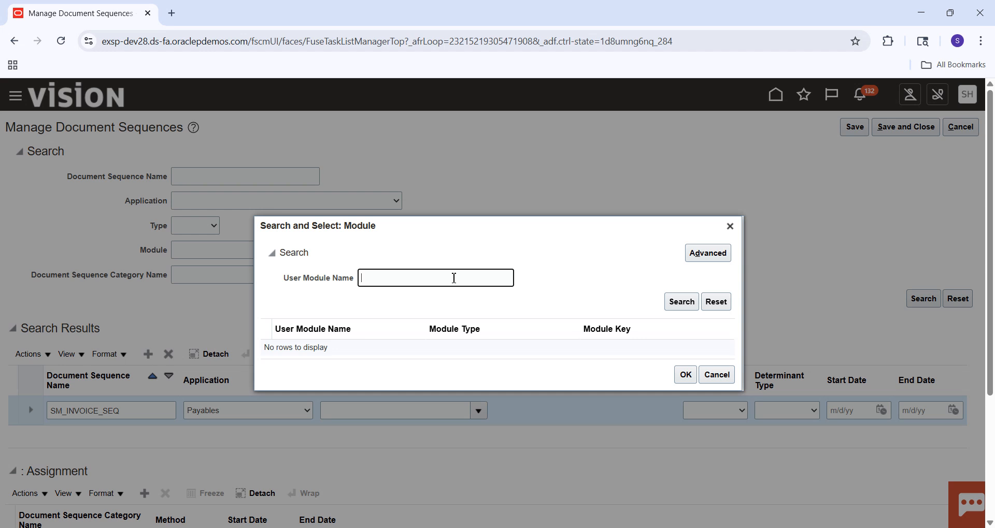
pyautogui.press('Return')
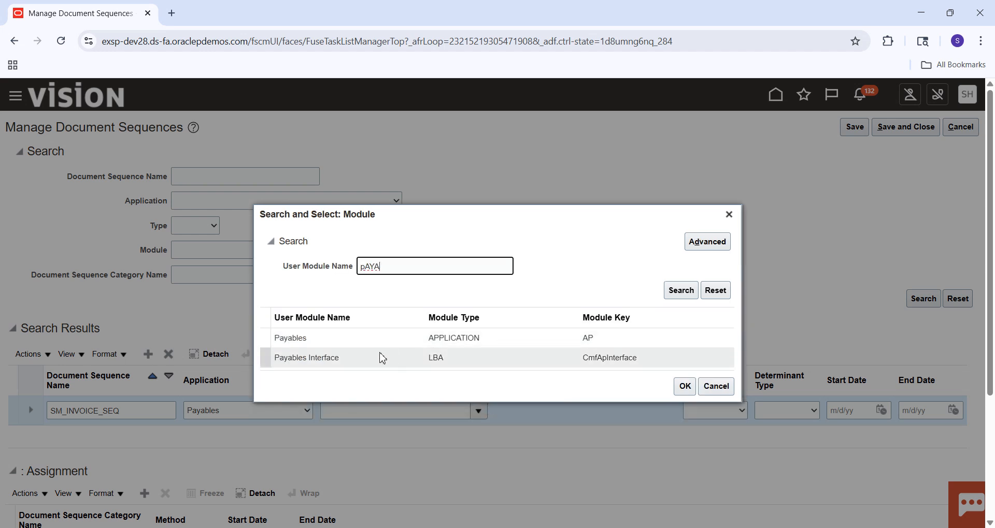
pyautogui.click(362, 341)
pyautogui.click(693, 389)
# Step: Set the type of the SM_INVOICE_SEQ sequence to Gapless and its determinant type to Legal entity
pyautogui.click(727, 416)
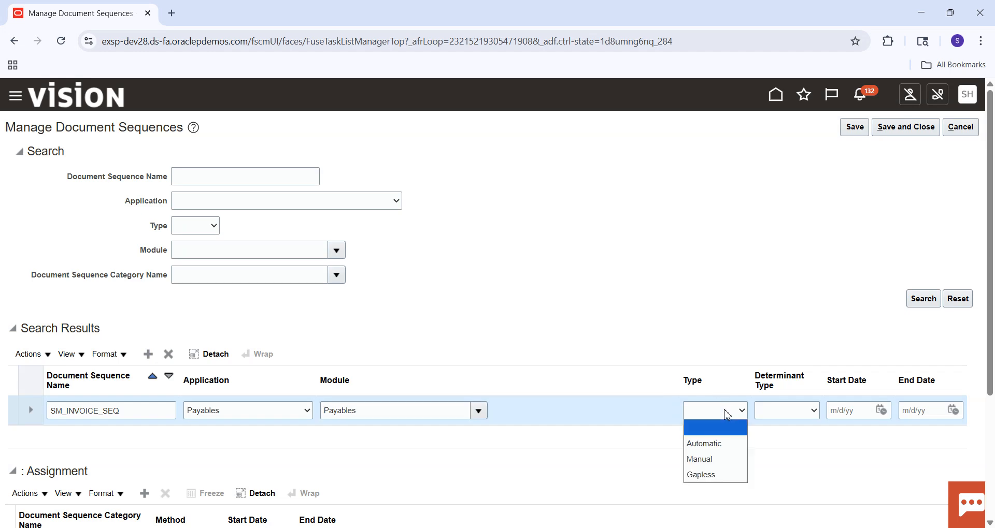
pyautogui.click(719, 475)
pyautogui.click(797, 417)
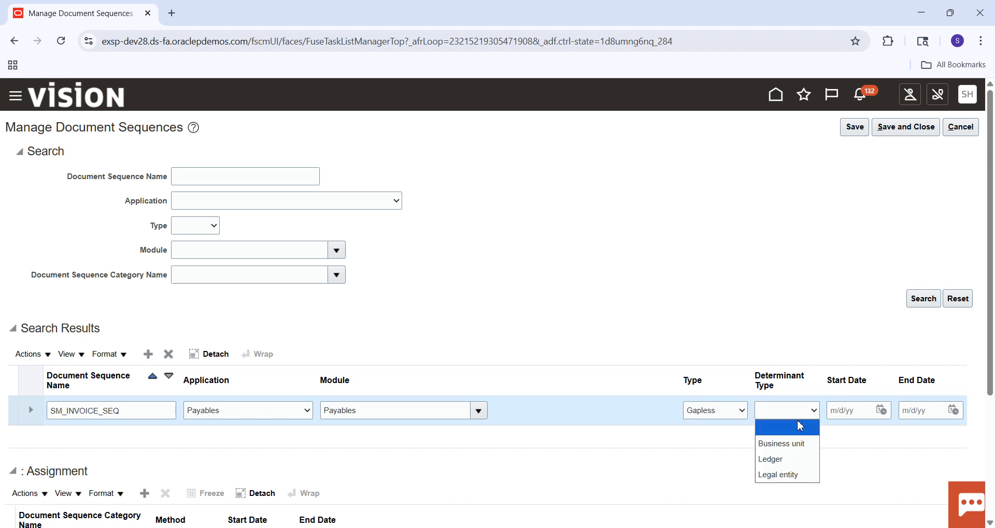
pyautogui.click(785, 474)
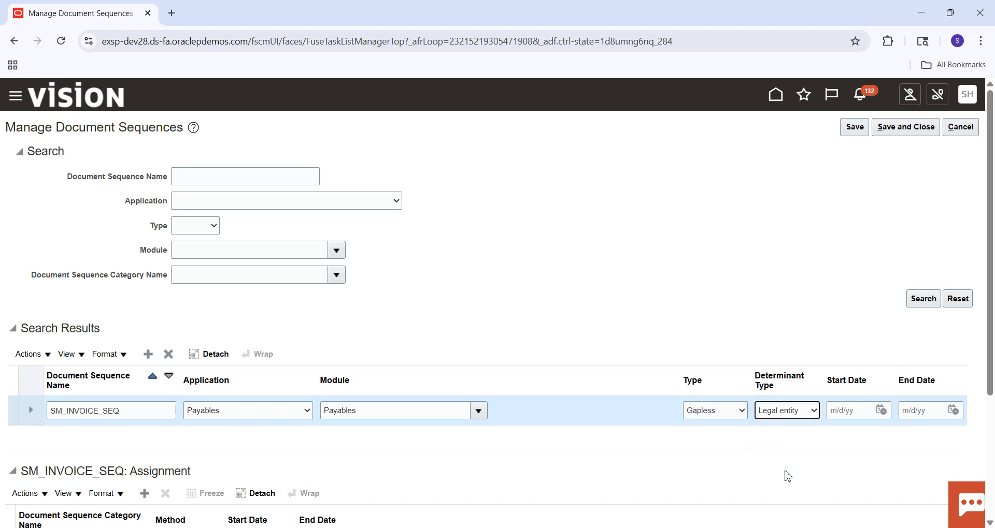
# Step: Set the start date of the SM_INVOICE_SEQ sequence to 8/12/25 and save the sequence
pyautogui.click(874, 410)
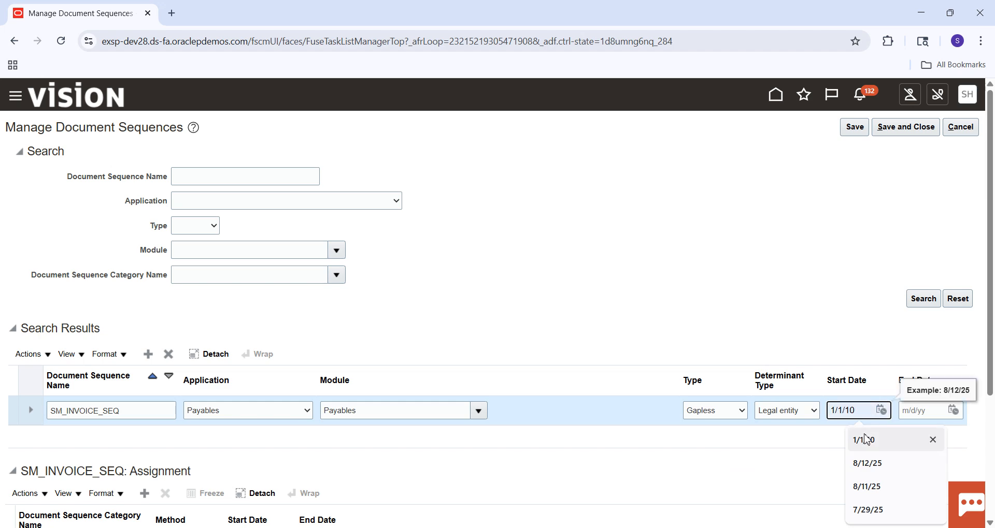
pyautogui.click(881, 410)
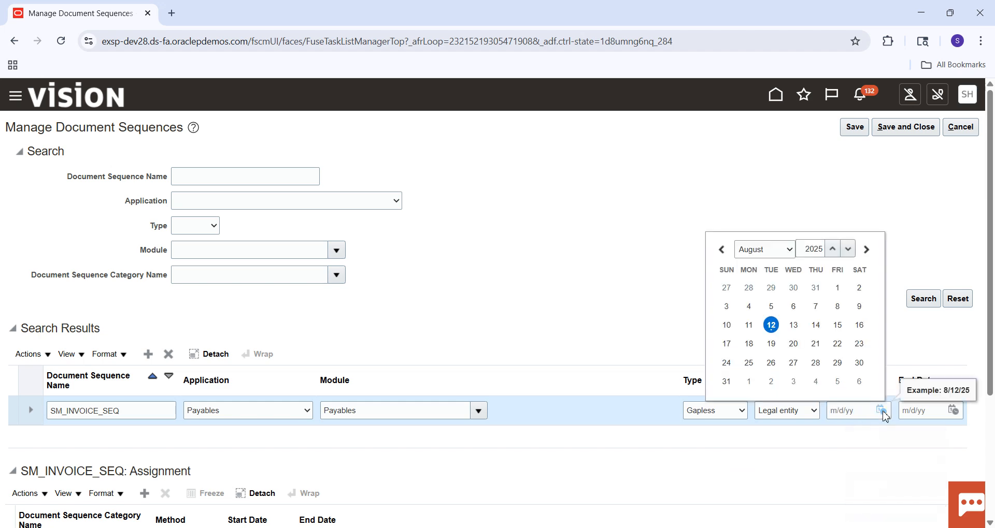
pyautogui.click(770, 327)
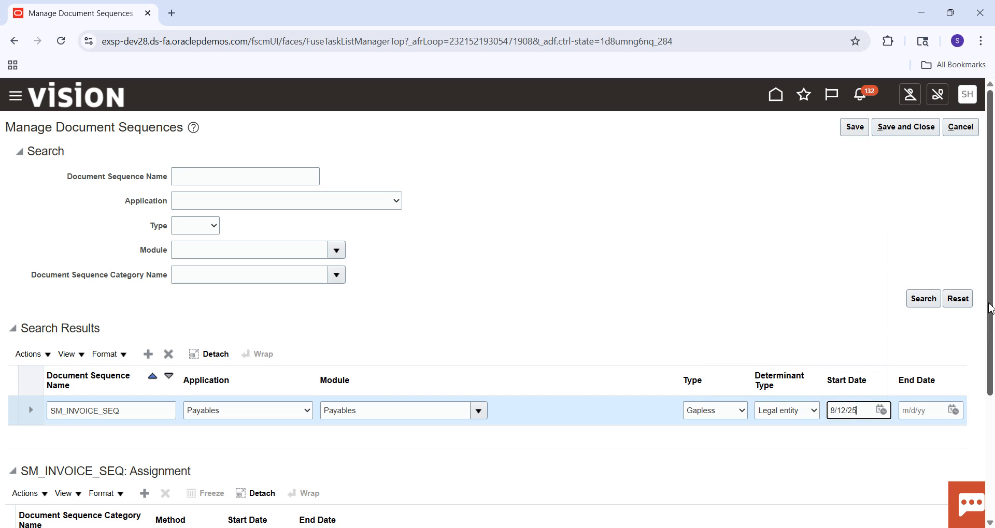
pyautogui.scroll(-2, 990, 309)
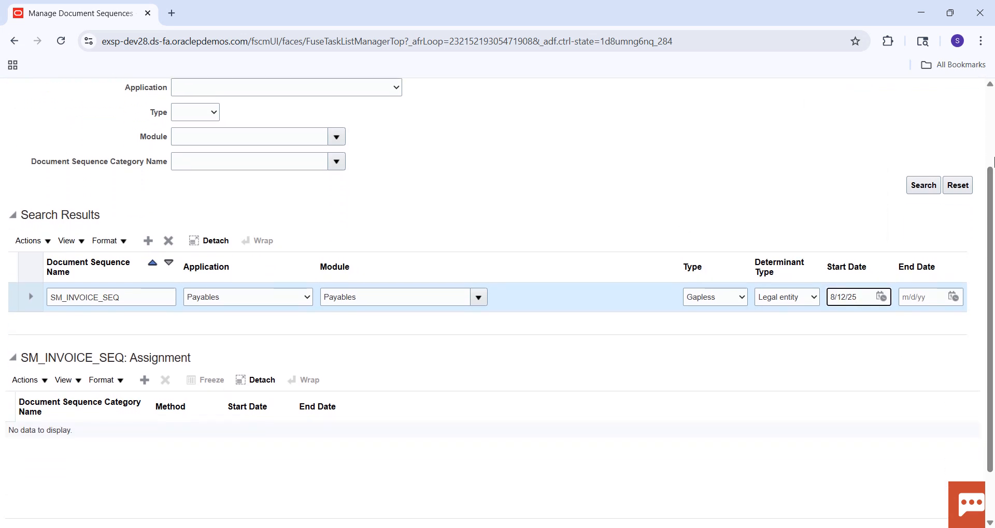
pyautogui.scroll(2, 993, 131)
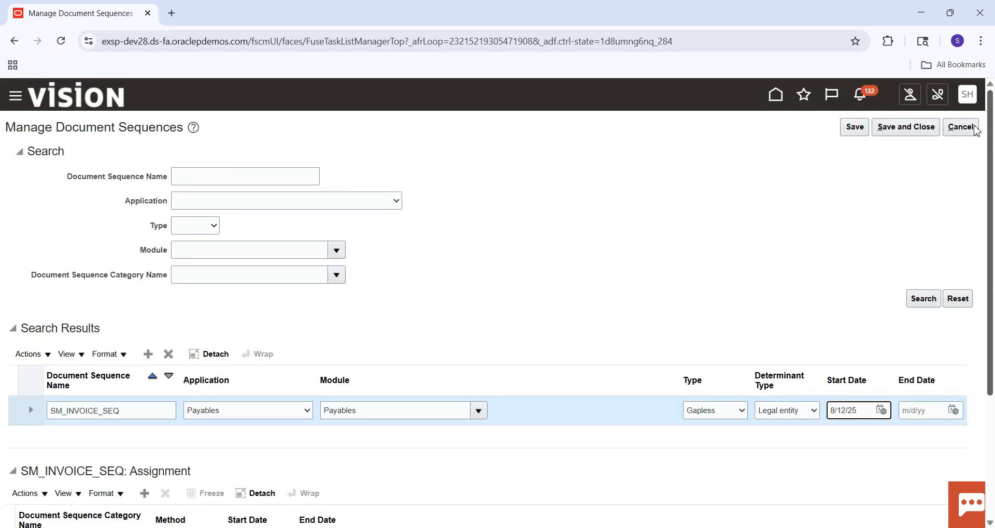
pyautogui.click(856, 130)
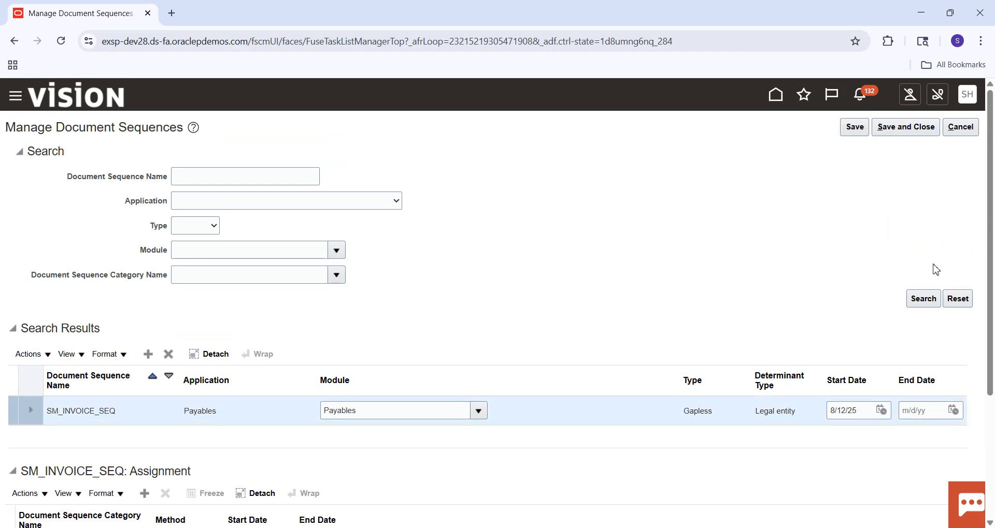
# Step: Add an assignment row to SM_INVOICE_SEQ and enter SM_INVOICES as its document sequence category name
pyautogui.scroll(-2, 993, 213)
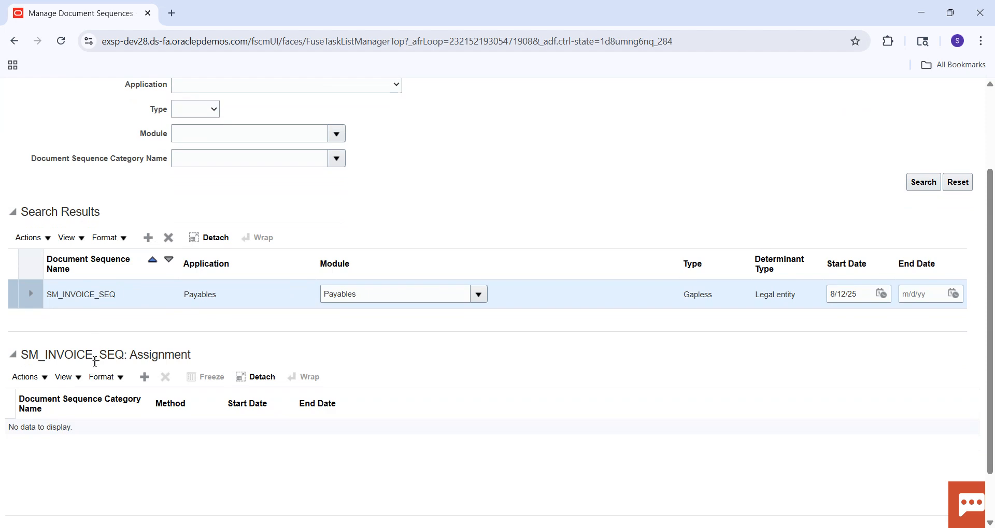
pyautogui.click(144, 377)
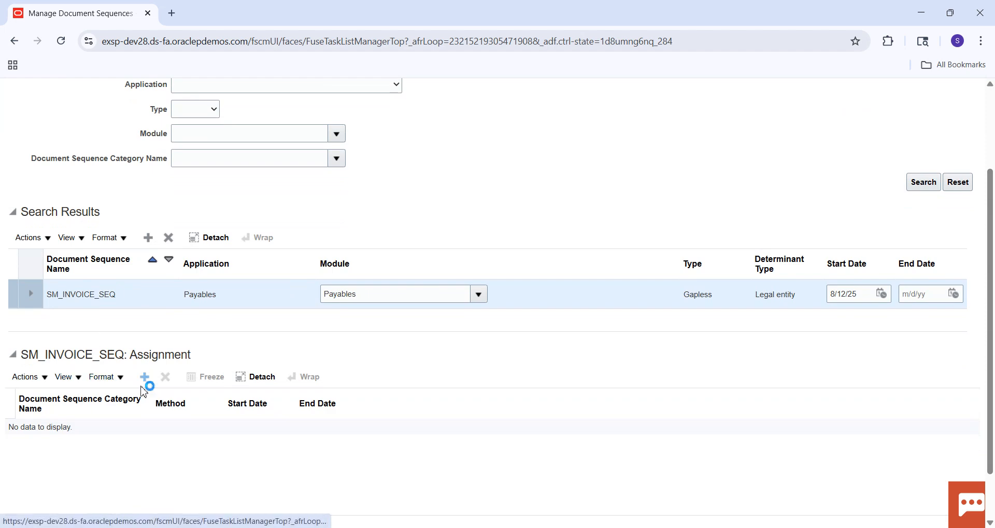
pyautogui.click(82, 432)
pyautogui.write('SM_PAYMENTS')
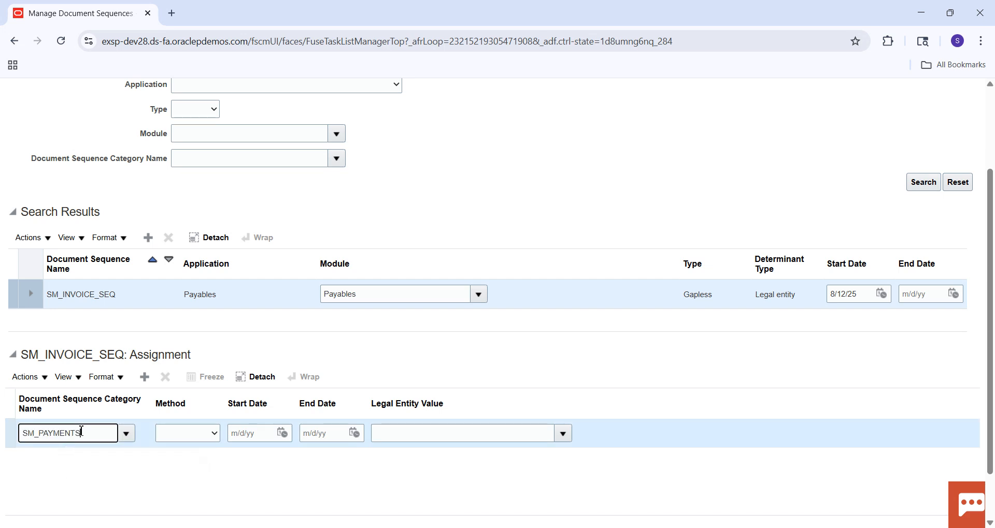
pyautogui.press('BackSpace')
pyautogui.press('BackSpace')
pyautogui.press('BackSpace')
pyautogui.press('BackSpace')
pyautogui.press('BackSpace')
pyautogui.write('INVOICE')
pyautogui.press('Tab')
# Step: Open the category search for the assignment row and search for the category name SM_INVOICES with the category left empty
pyautogui.click(126, 433)
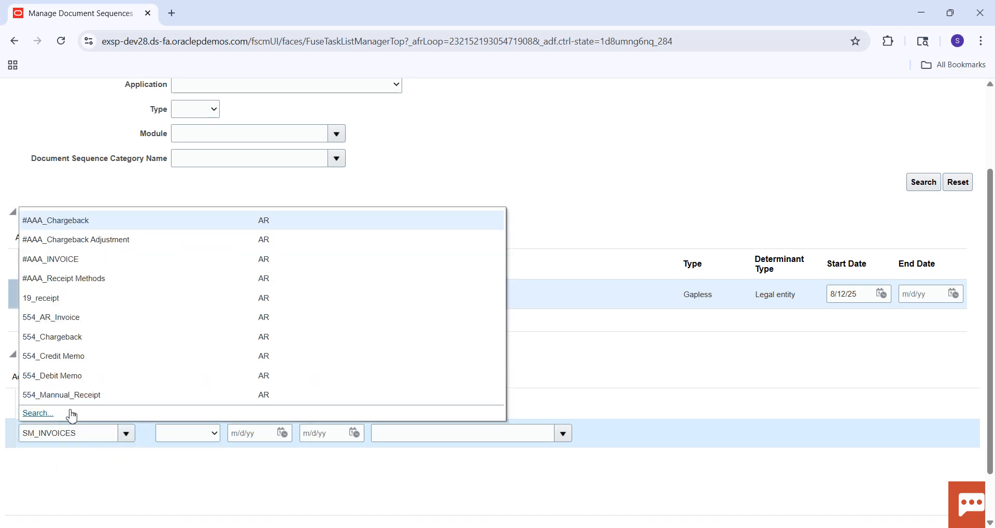
pyautogui.click(40, 413)
pyautogui.click(454, 253)
pyautogui.write('SM_PAYMENTS')
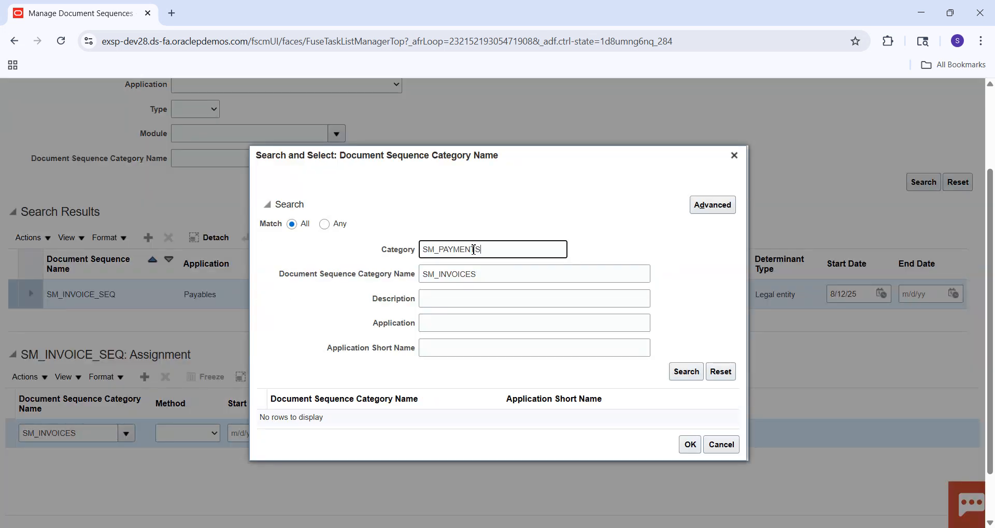
pyautogui.press('BackSpace')
pyautogui.press('BackSpace')
pyautogui.press('BackSpace')
pyautogui.press('BackSpace')
pyautogui.press('BackSpace')
pyautogui.press('BackSpace')
pyautogui.press('BackSpace')
pyautogui.press('BackSpace')
pyautogui.press('BackSpace')
pyautogui.press('BackSpace')
pyautogui.press('BackSpace')
pyautogui.click(686, 371)
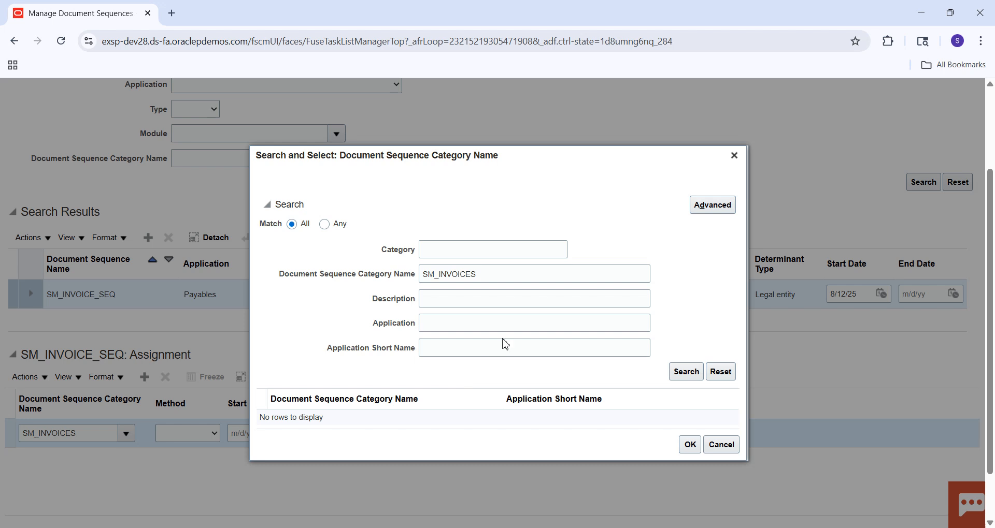
# Step: Shorten the category name criterion to SM, repeat the search and assign the SM_INVOICE category to the row
pyautogui.click(495, 275)
pyautogui.press('BackSpace')
pyautogui.press('BackSpace')
pyautogui.press('BackSpace')
pyautogui.press('BackSpace')
pyautogui.press('BackSpace')
pyautogui.press('BackSpace')
pyautogui.press('BackSpace')
pyautogui.press('BackSpace')
pyautogui.press('BackSpace')
pyautogui.press('BackSpace')
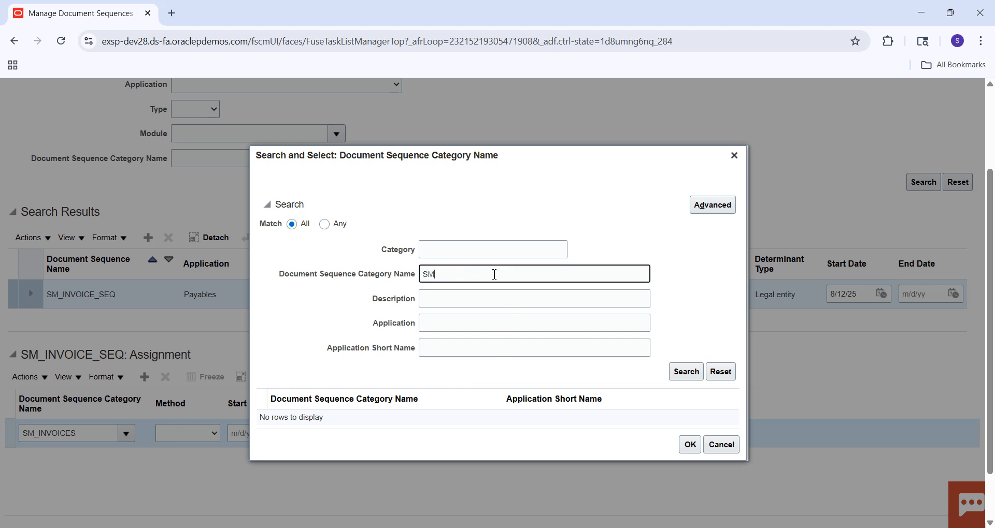
pyautogui.press('Return')
pyautogui.click(418, 412)
pyautogui.click(689, 456)
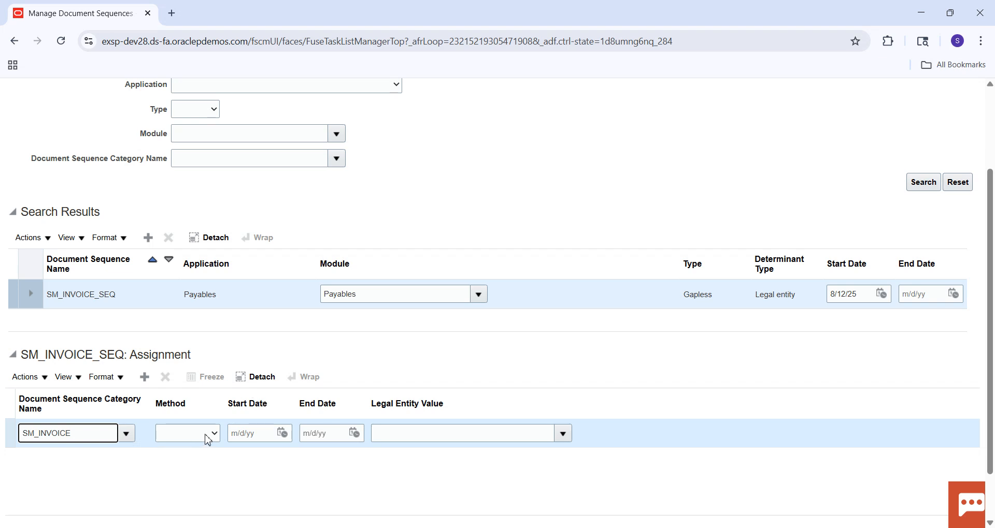
# Step: Leave the assignment method blank and set the start date of the SM_INVOICE assignment to 8/12/25
pyautogui.click(207, 441)
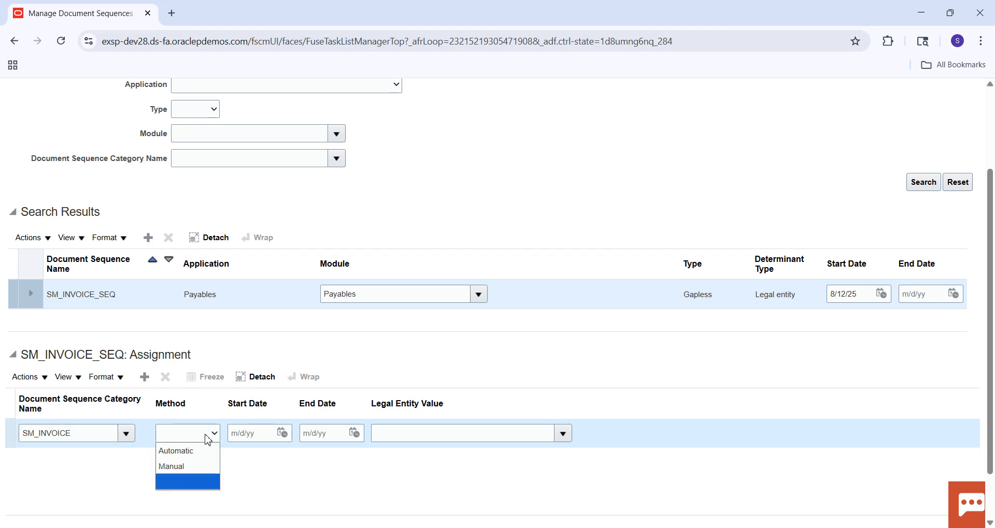
pyautogui.click(185, 488)
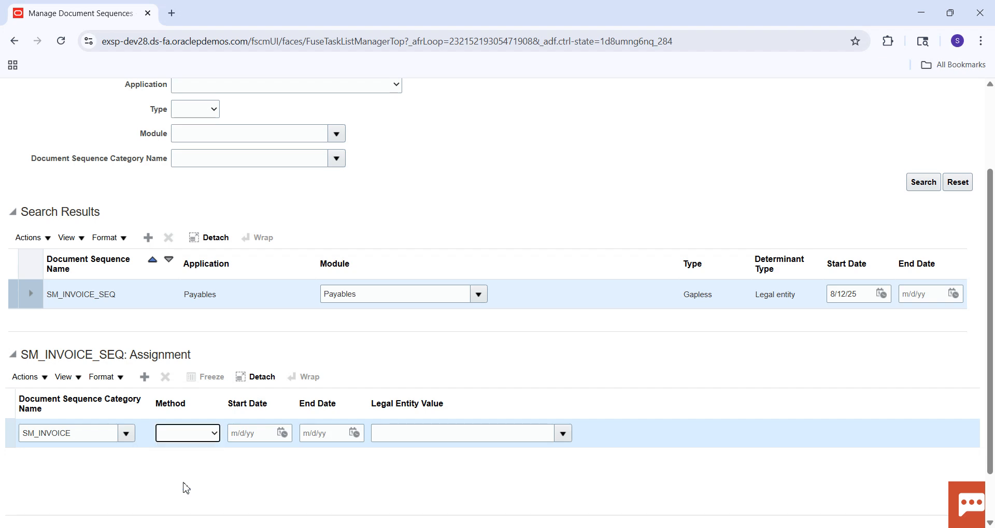
pyautogui.click(282, 433)
pyautogui.click(343, 347)
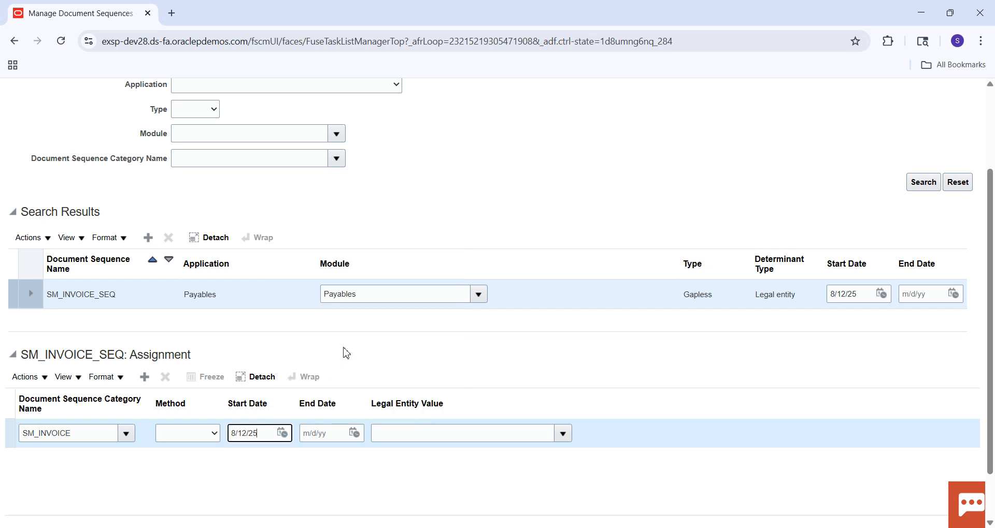
# Step: Search legal entities for US1, assign US1 Legal Entity with identifier LE_US_1 to the row, and save and close the document sequences
pyautogui.click(547, 434)
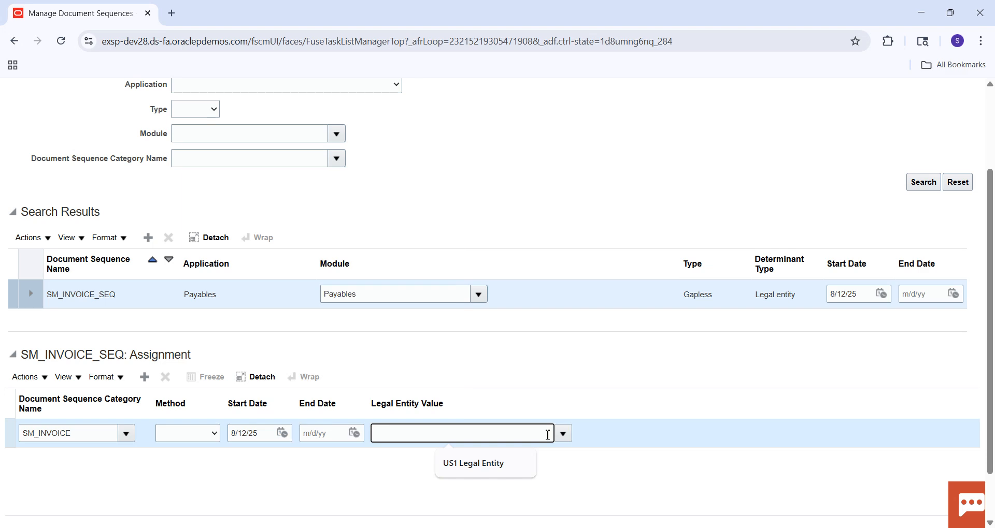
pyautogui.click(562, 436)
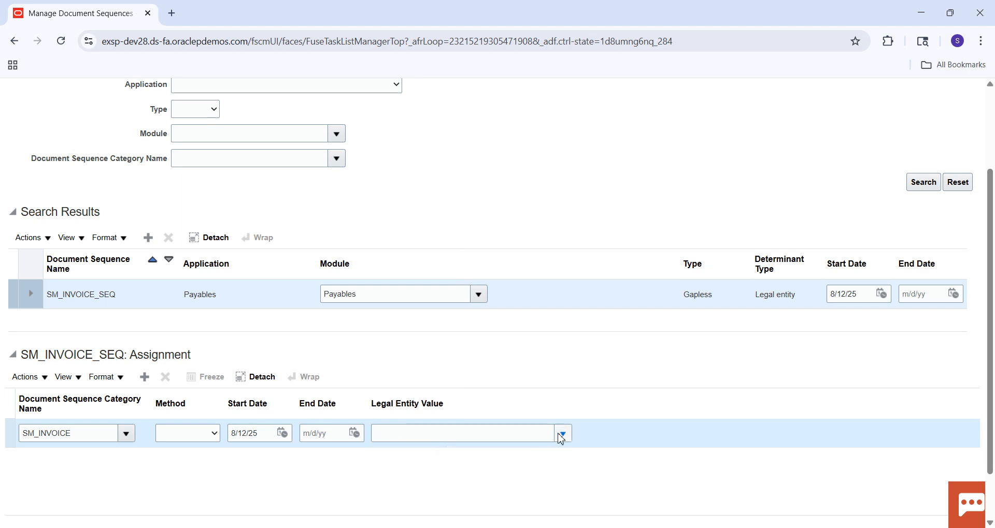
pyautogui.click(390, 414)
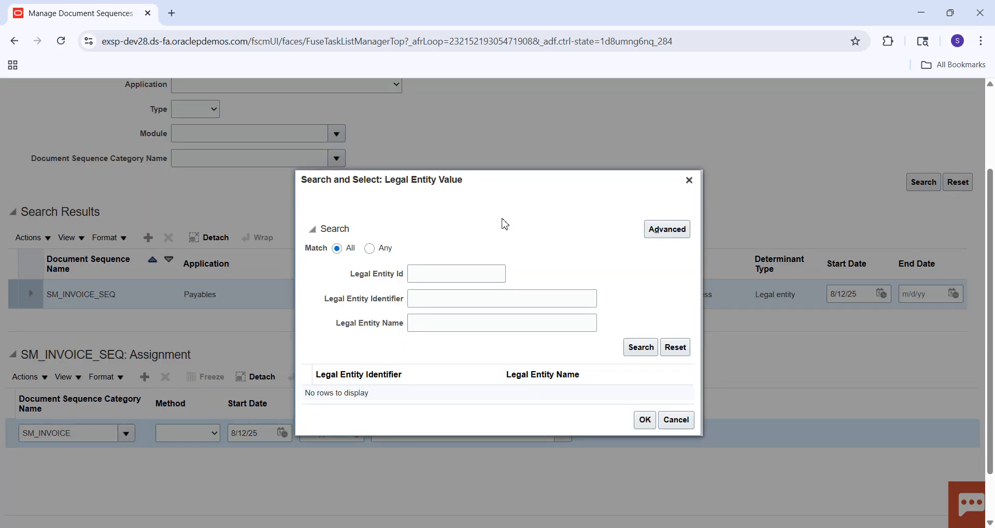
pyautogui.click(452, 326)
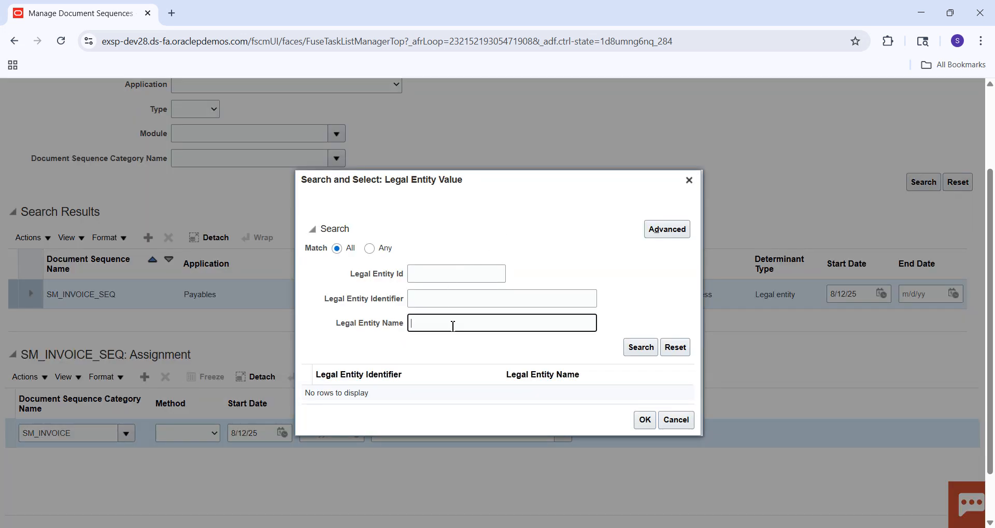
pyautogui.write('US1')
pyautogui.press('Return')
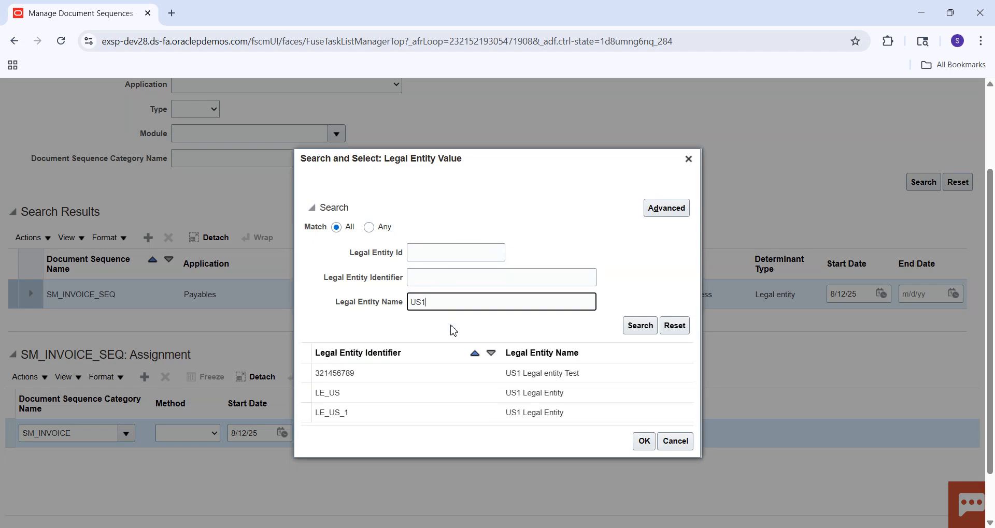
pyautogui.click(370, 413)
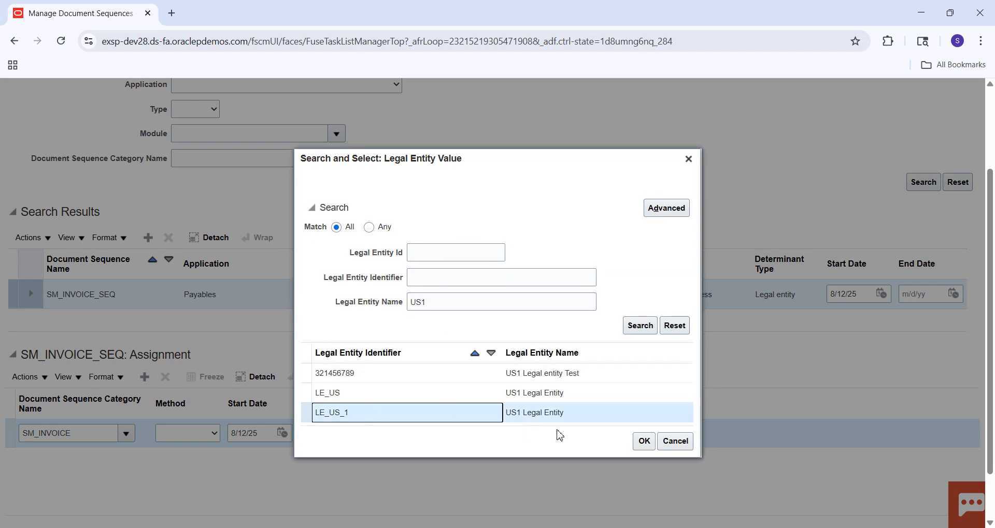
pyautogui.click(635, 445)
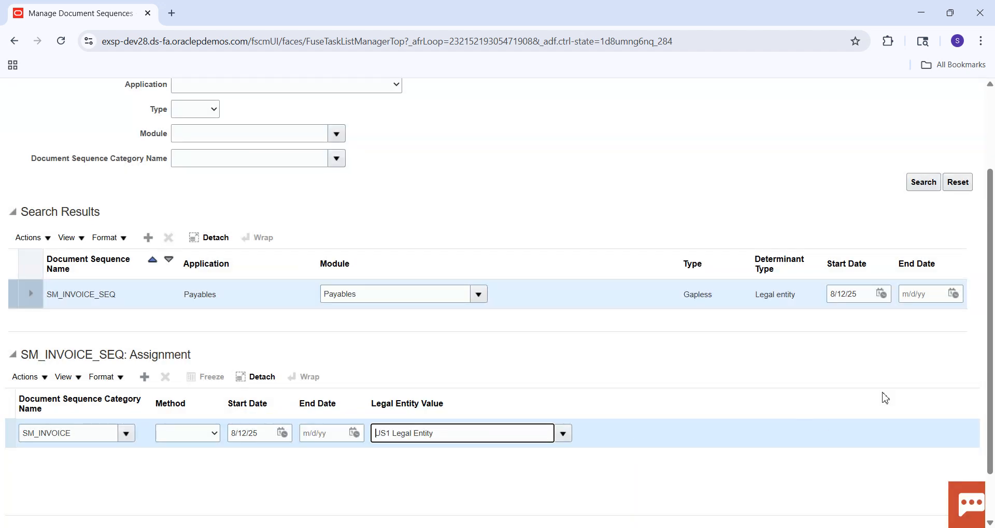
pyautogui.scroll(3, 991, 355)
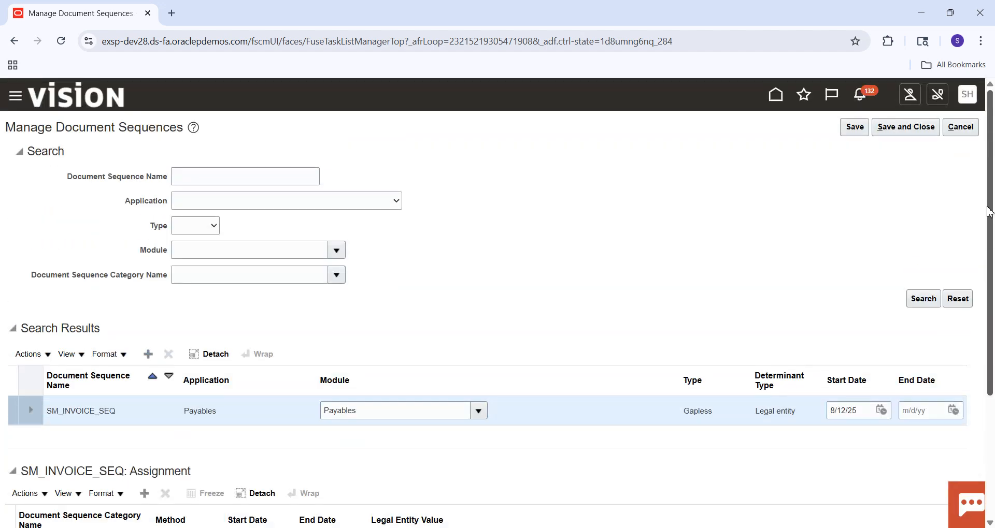
pyautogui.click(905, 133)
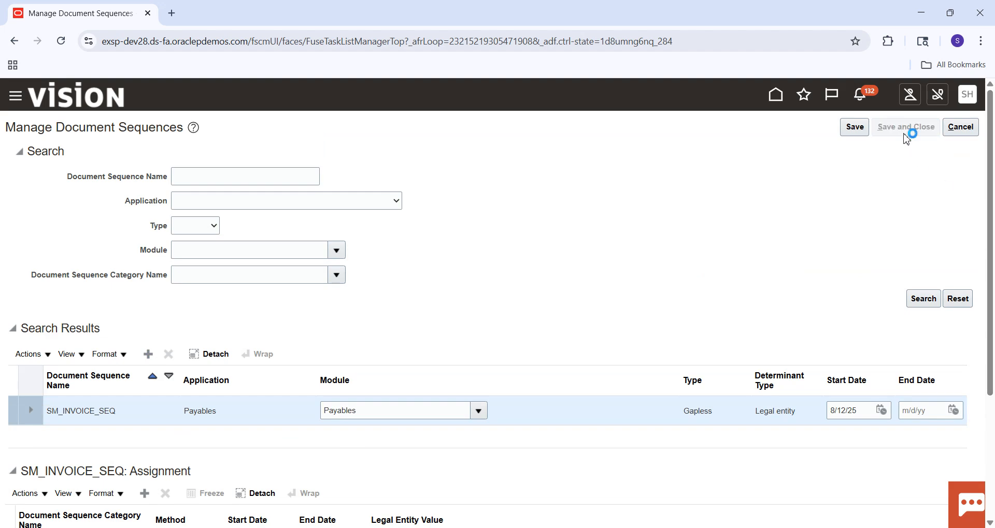
# Step: Reopen the Manage Document Sequences task, add a new sequence row and name it SM_PAYMENTS_SEQ
pyautogui.click(96, 338)
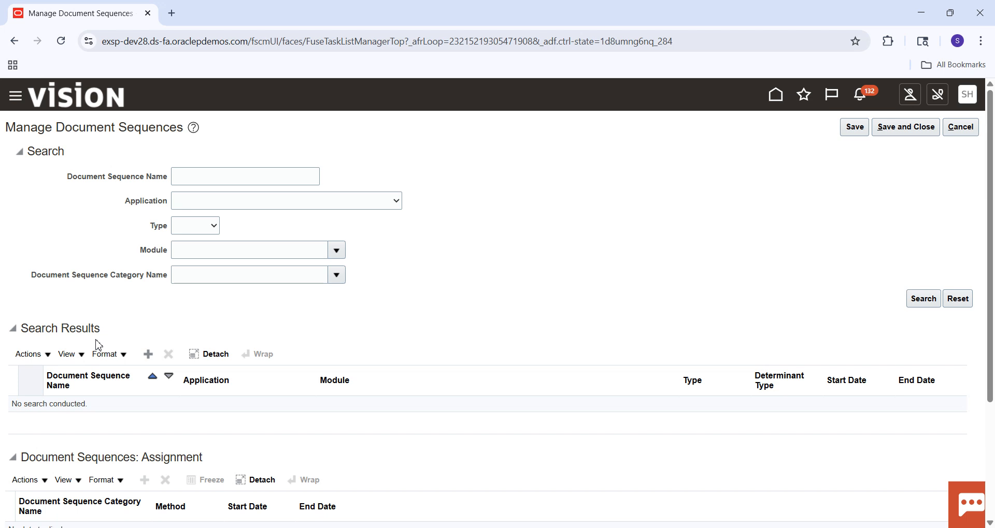
pyautogui.click(148, 356)
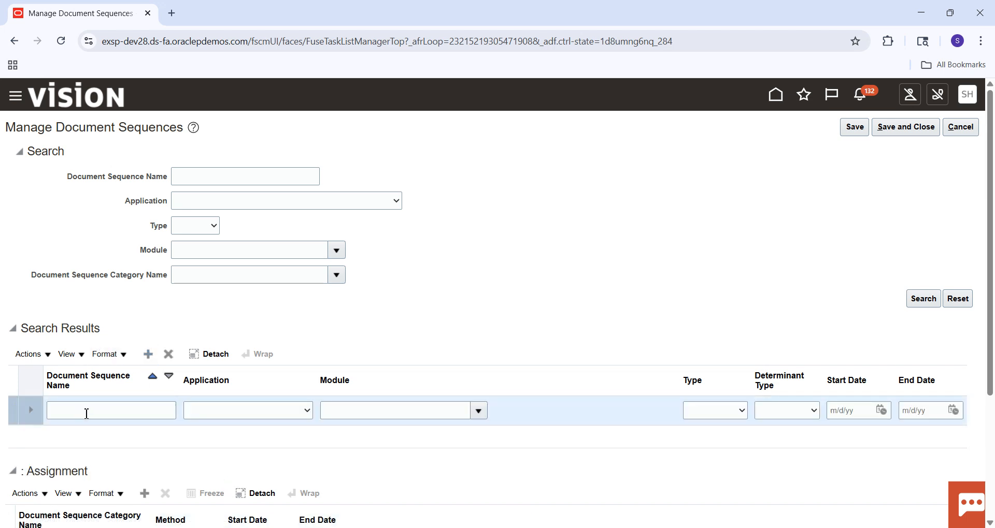
pyautogui.click(86, 412)
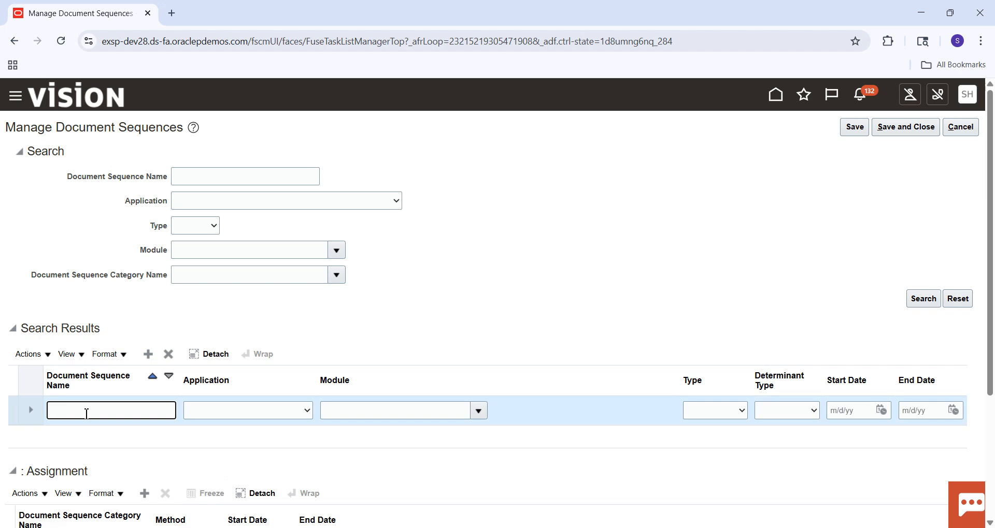
pyautogui.write('SM_PAYMENTS')
pyautogui.write('_SEQ')
pyautogui.press('Tab')
# Step: Set the application of SM_PAYMENTS_SEQ to Payables, search the modules and assign the Payables module to it
pyautogui.click(225, 412)
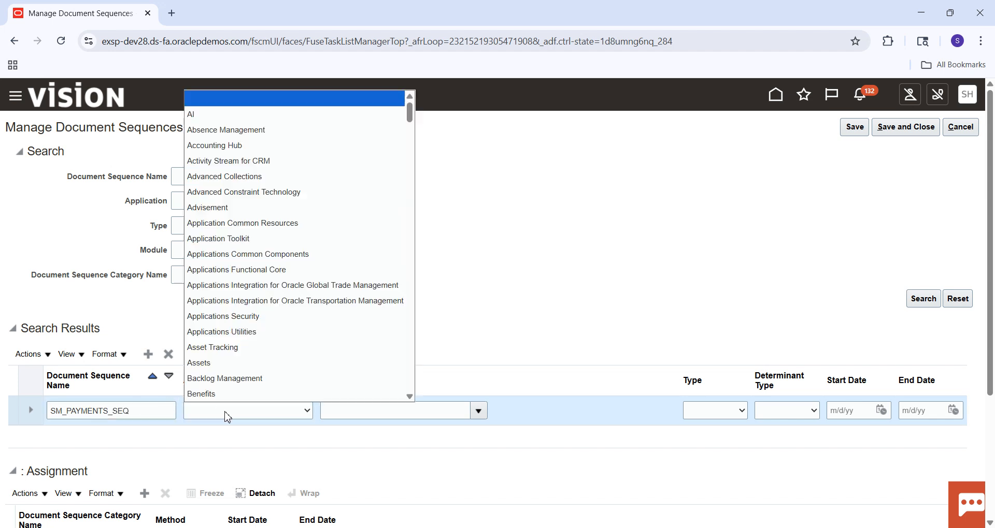
pyautogui.write('pay')
pyautogui.press('Return')
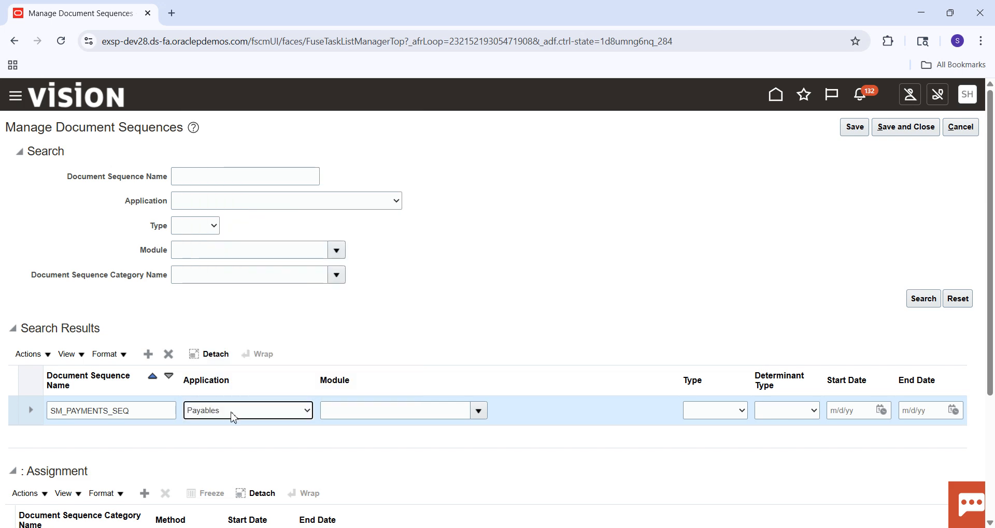
pyautogui.click(479, 411)
pyautogui.click(337, 391)
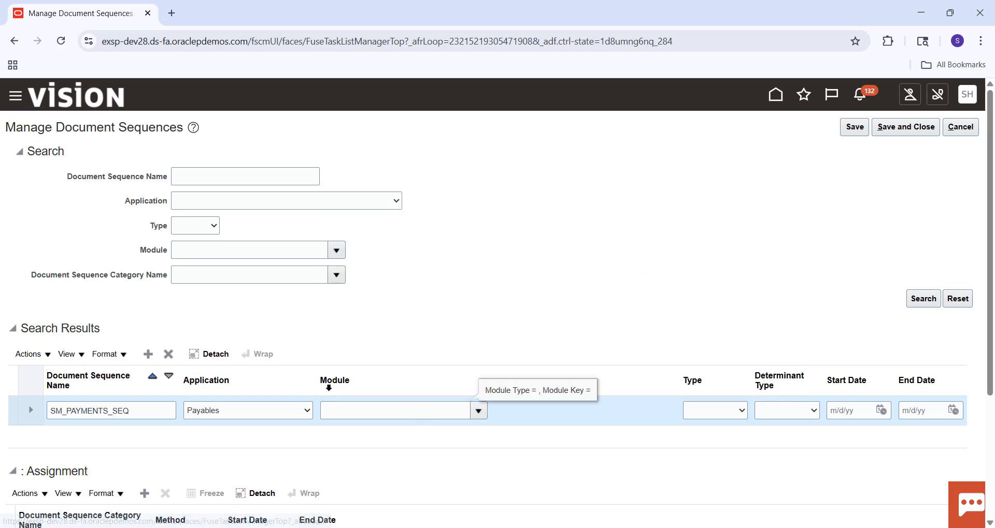
pyautogui.click(391, 278)
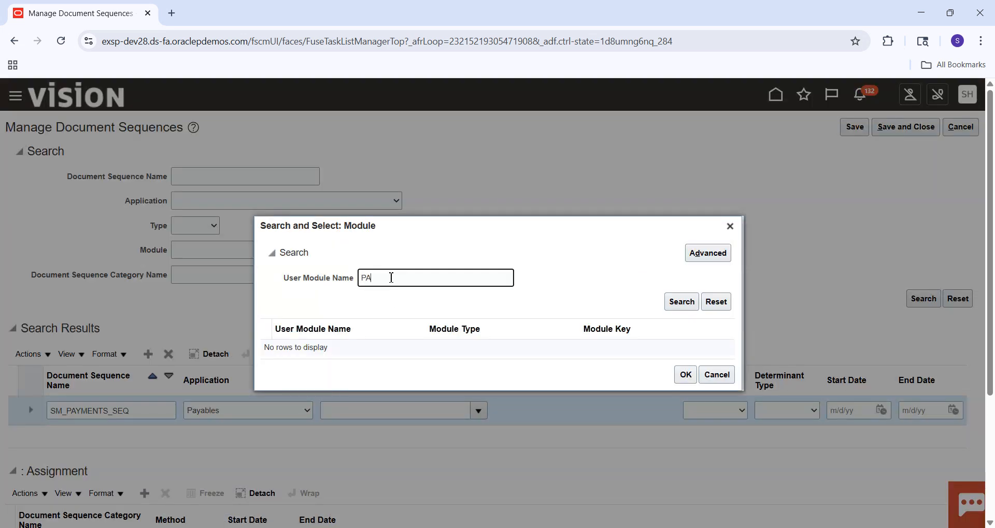
pyautogui.press('Return')
pyautogui.click(317, 345)
pyautogui.click(680, 388)
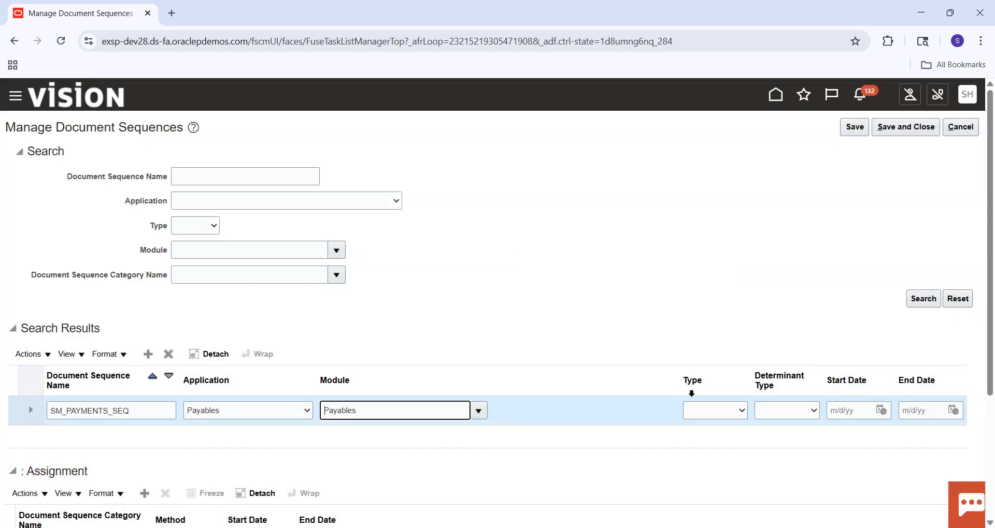
# Step: Set the SM_PAYMENTS_SEQ type to Gapless, determinant type to Legal entity and start date to 8/12/25, and save the sequence
pyautogui.click(722, 411)
pyautogui.click(702, 475)
pyautogui.click(794, 411)
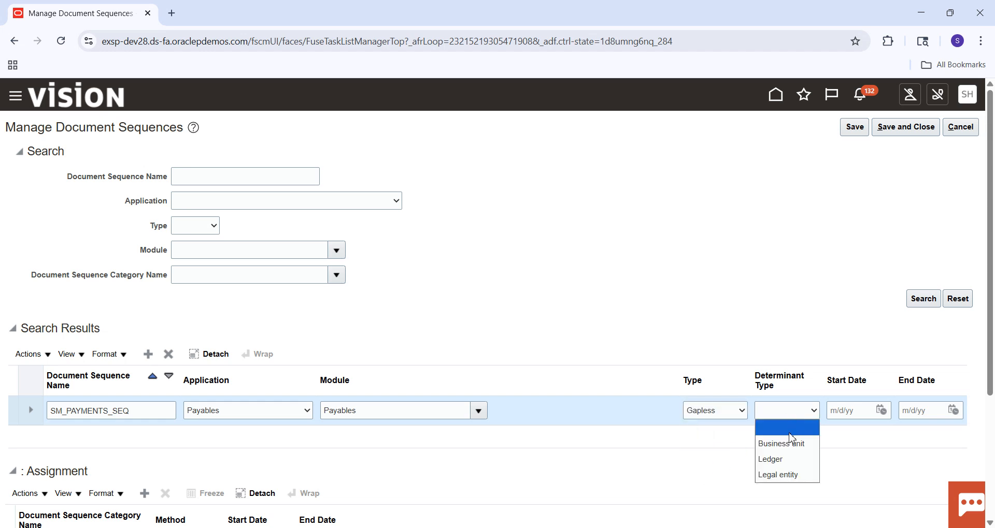
pyautogui.click(781, 475)
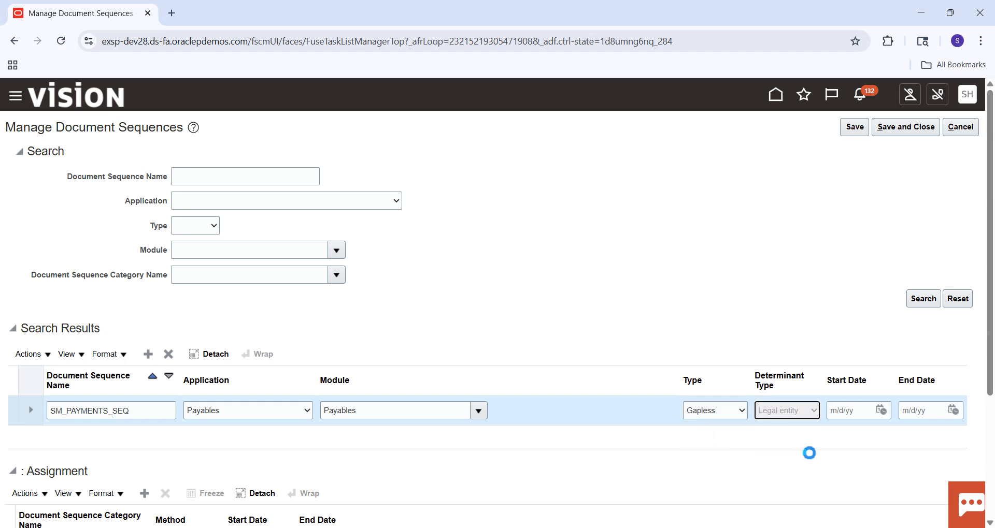
pyautogui.click(881, 412)
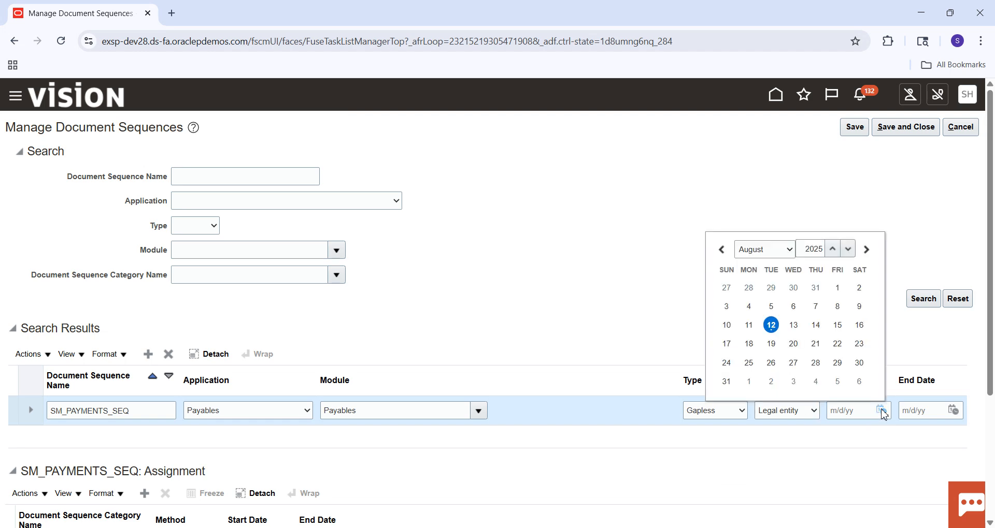
pyautogui.click(771, 325)
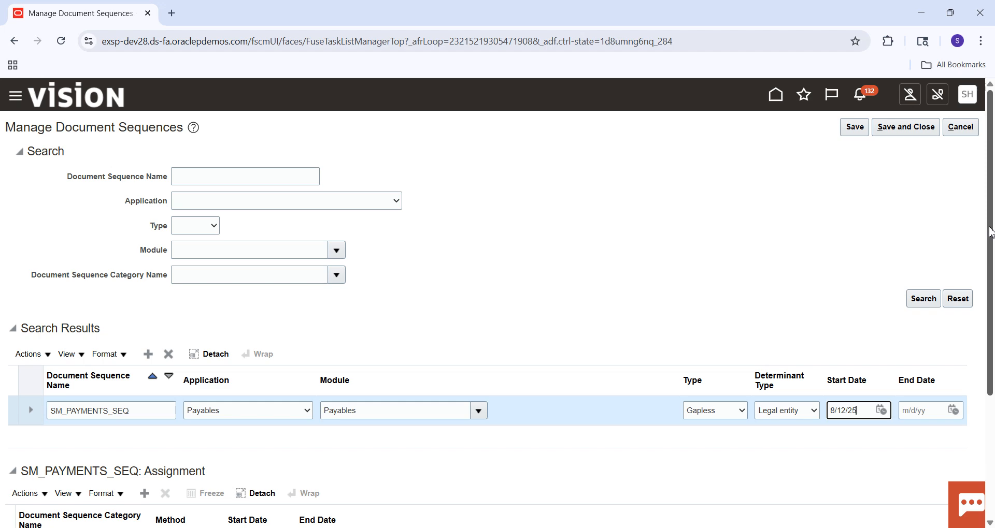
pyautogui.scroll(-3, 991, 232)
pyautogui.scroll(3, 988, 138)
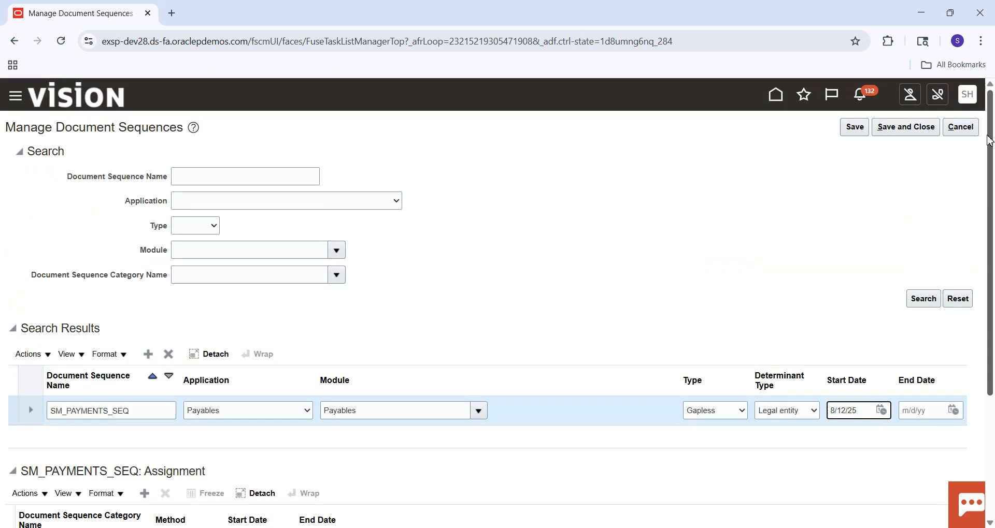
pyautogui.click(855, 127)
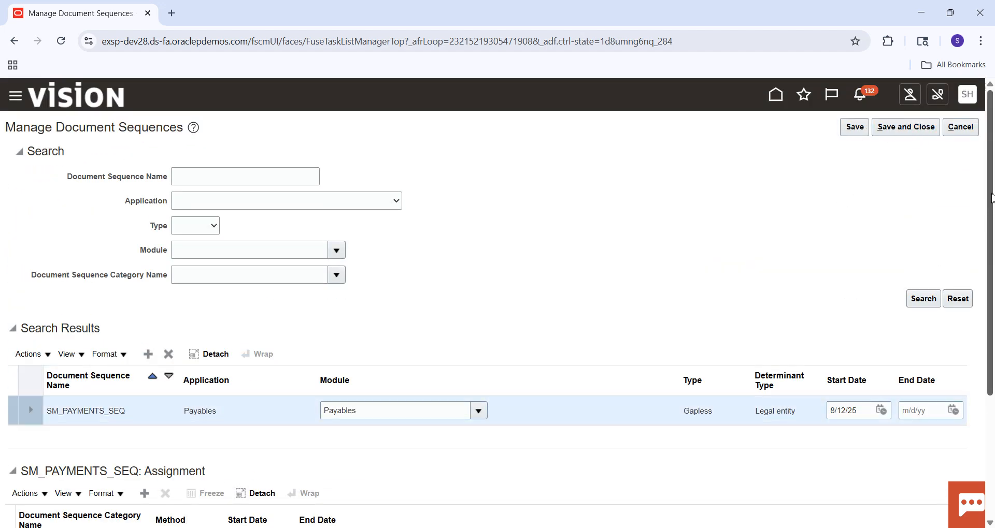
# Step: Add an assignment row to SM_PAYMENTS_SEQ, search for the category name SM_PAYMENTS and assign that category to the row
pyautogui.scroll(-3, 991, 196)
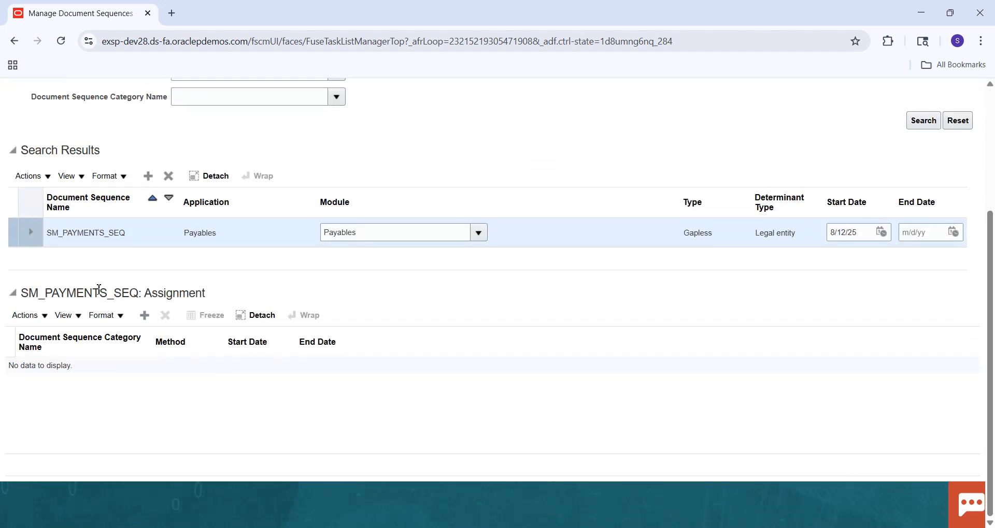
pyautogui.click(144, 315)
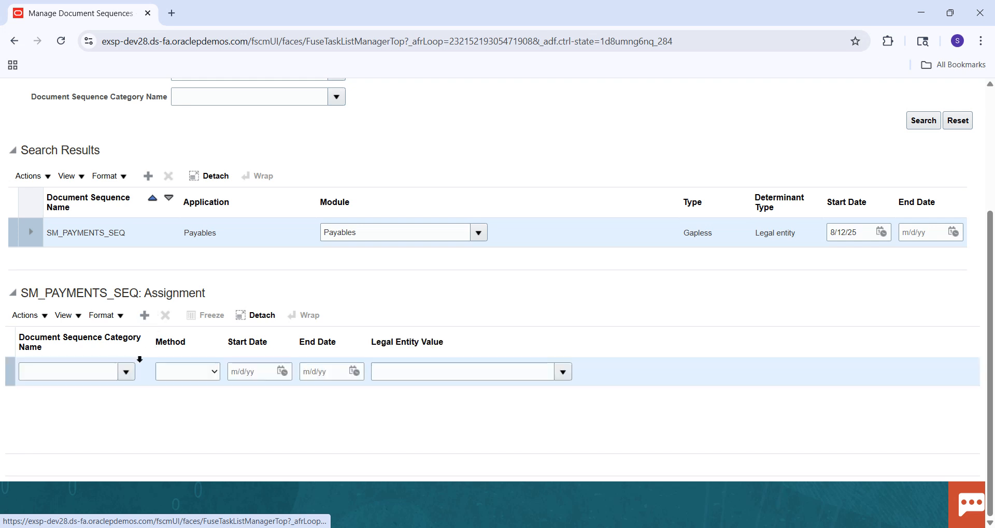
pyautogui.click(126, 371)
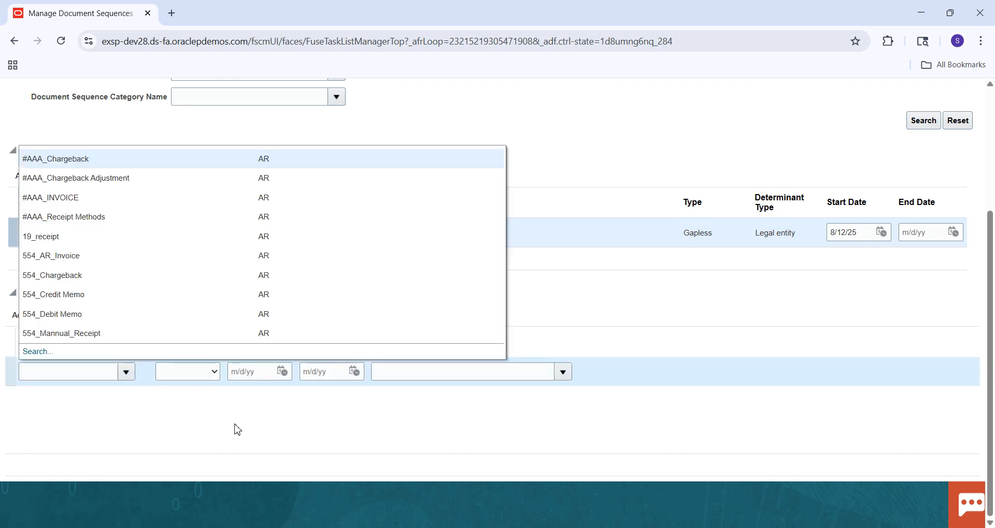
pyautogui.click(35, 352)
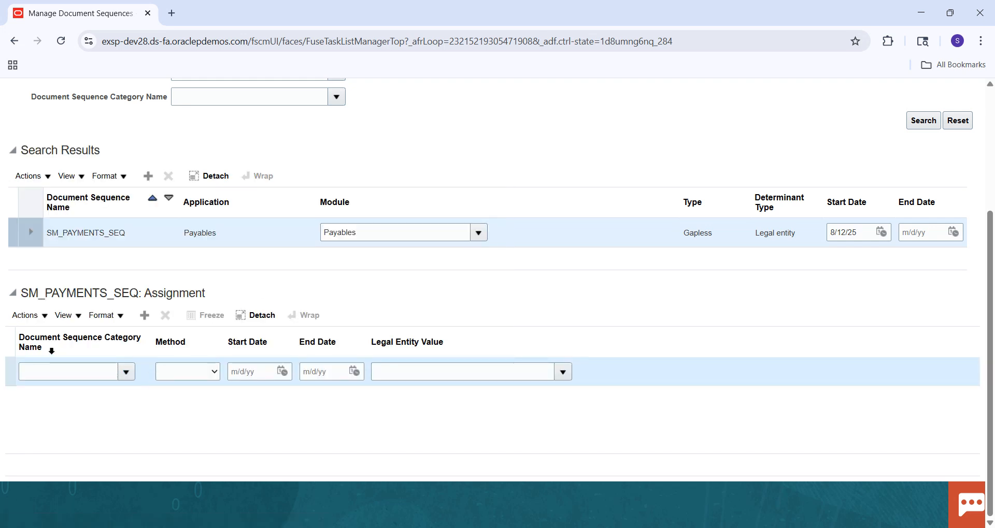
pyautogui.click(444, 274)
pyautogui.write('SM_PAYMENTS')
pyautogui.press('Return')
pyautogui.click(324, 417)
pyautogui.click(679, 448)
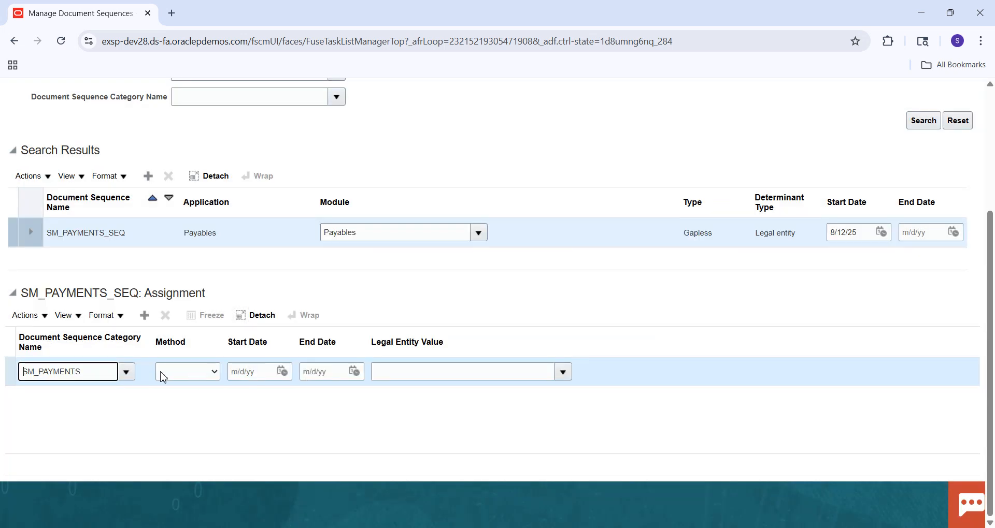
# Step: Leave the method of the SM_PAYMENTS assignment blank and set its start date to 8/12/25
pyautogui.click(163, 373)
pyautogui.click(168, 421)
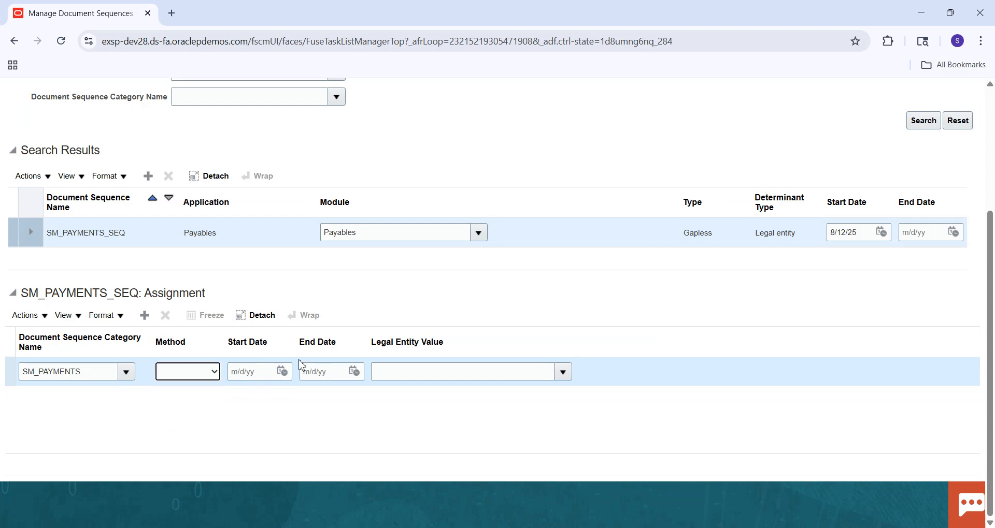
pyautogui.click(281, 372)
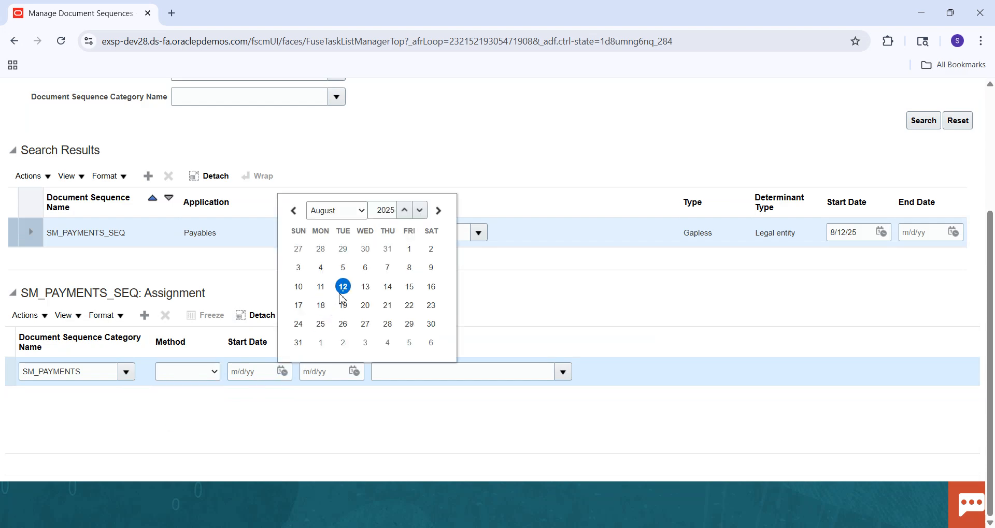
pyautogui.click(343, 286)
# Step: Search legal entities by the name US1 and assign US1 Legal Entity with identifier LE_US_1 to the SM_PAYMENTS row
pyautogui.click(563, 372)
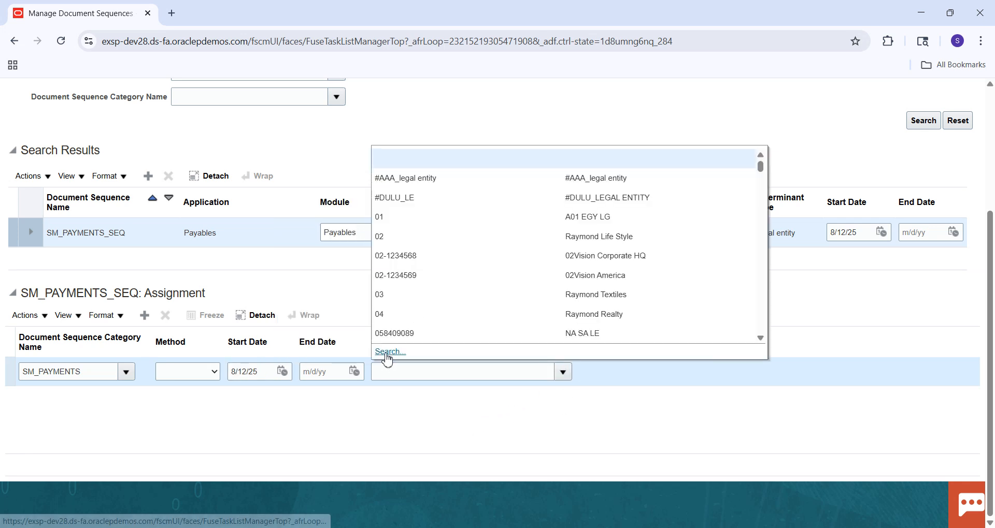
pyautogui.click(388, 352)
pyautogui.click(420, 328)
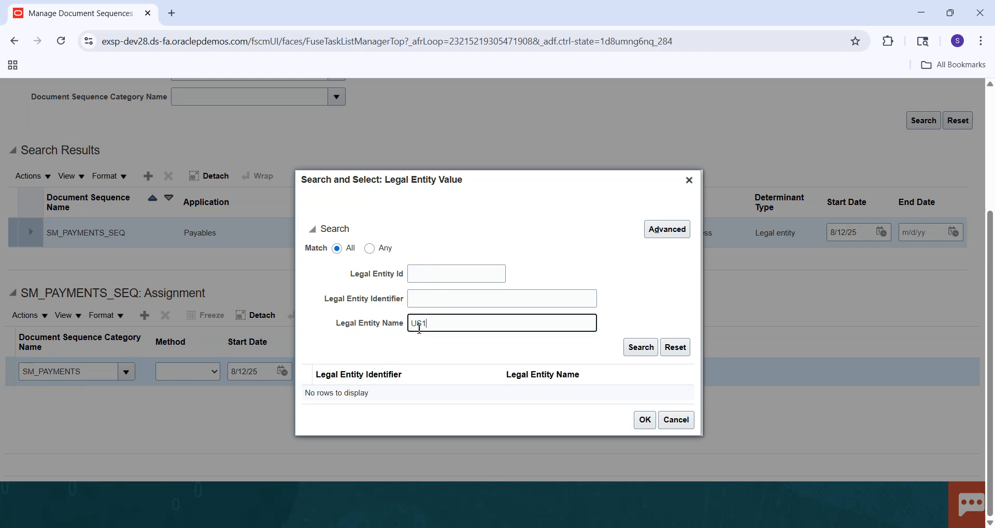
pyautogui.press('Return')
pyautogui.click(356, 415)
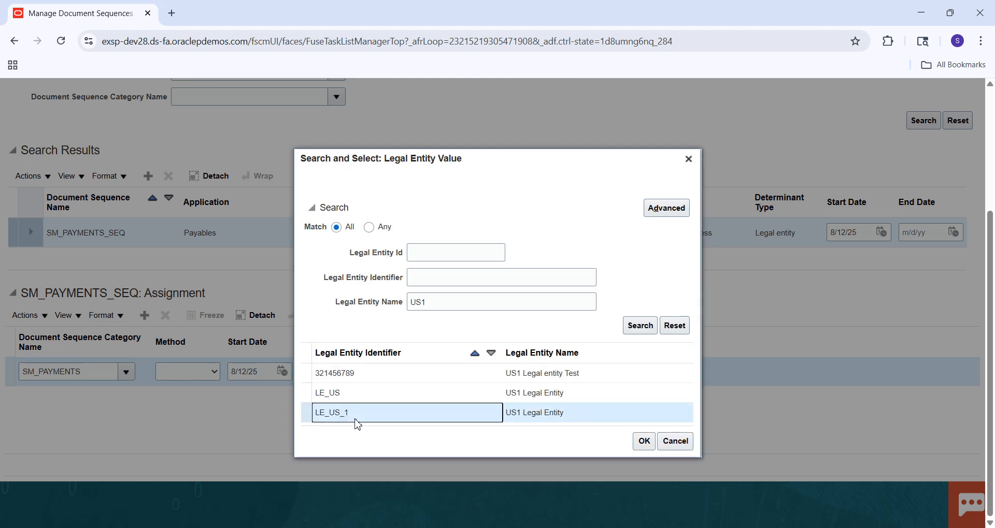
pyautogui.click(643, 441)
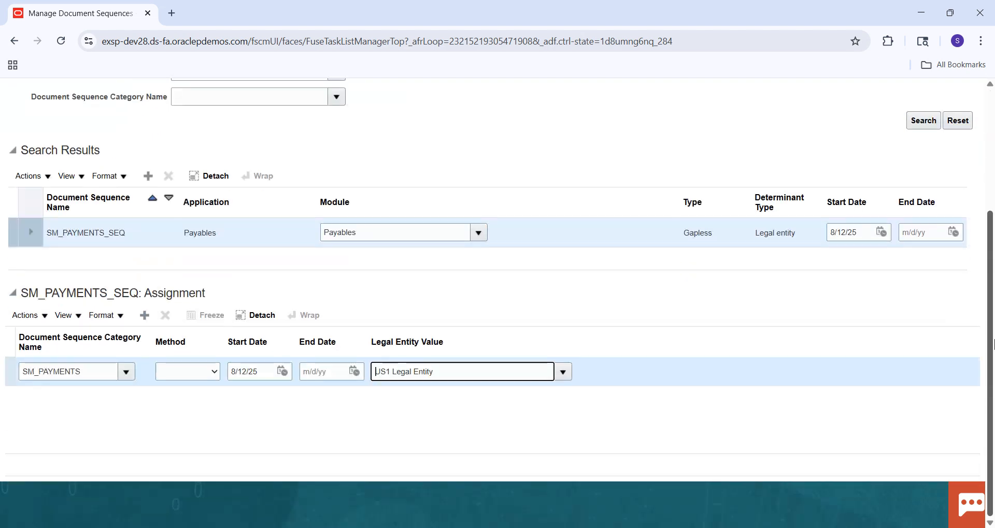
# Step: Expand the SM_PAYMENTS_SEQ details, set the initial value to 30000, and save and close the document sequences
pyautogui.click(31, 232)
pyautogui.click(159, 265)
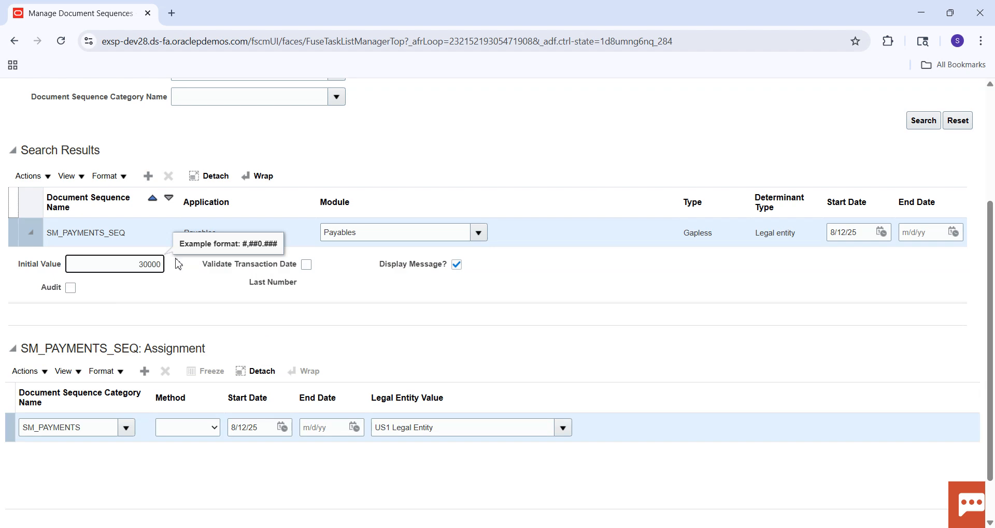
pyautogui.scroll(4, 959, 156)
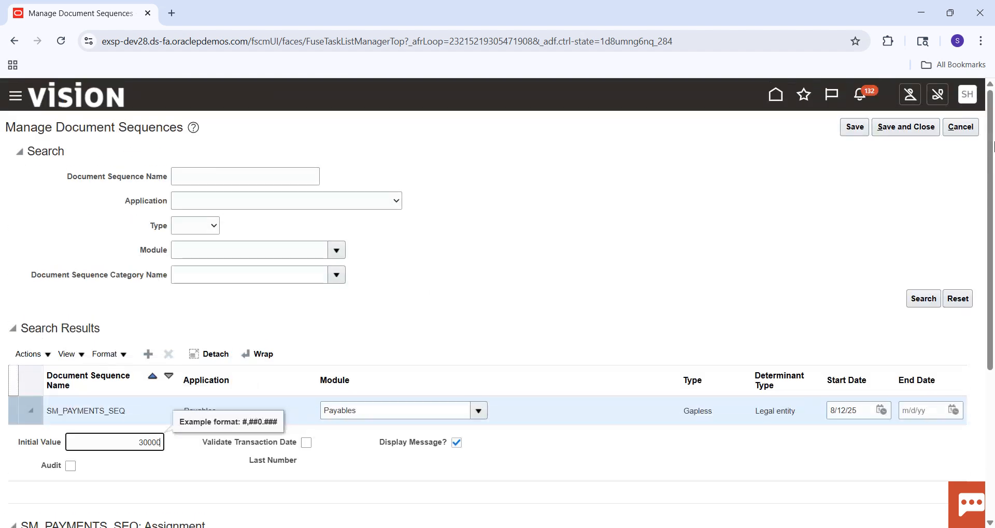
pyautogui.click(862, 134)
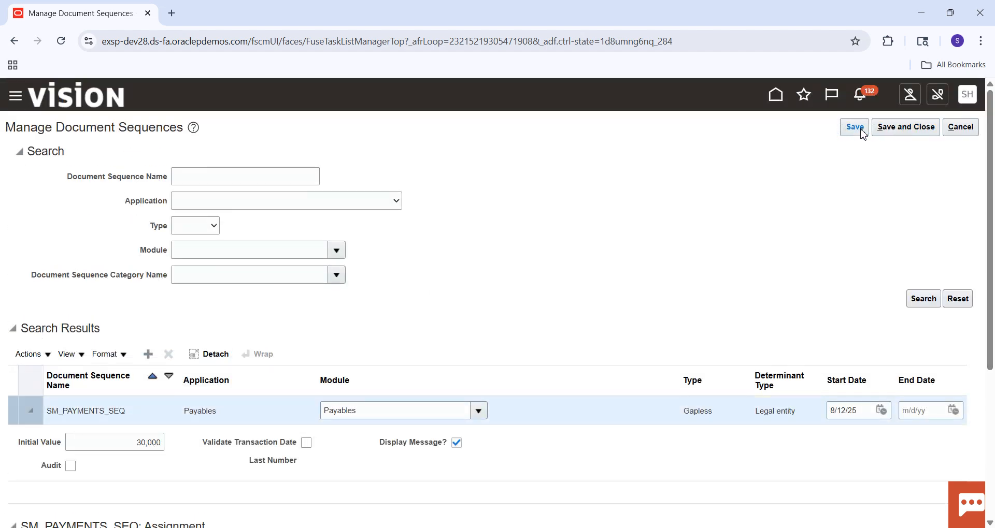
pyautogui.click(901, 132)
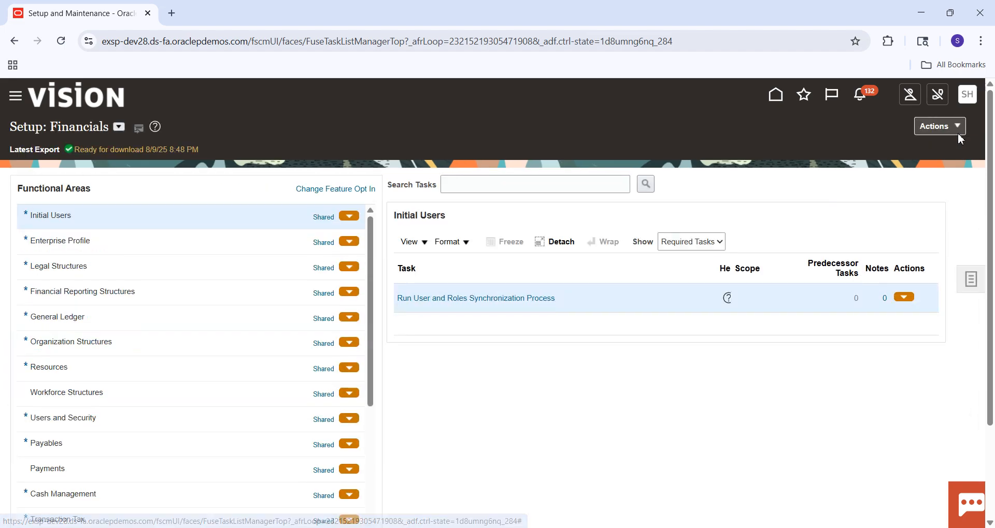
# Step: Check the document sequencing notes in the Fusion Financials Excel workbook, return to Oracle Fusion and start a new Payables invoice
pyautogui.click(670, 527)
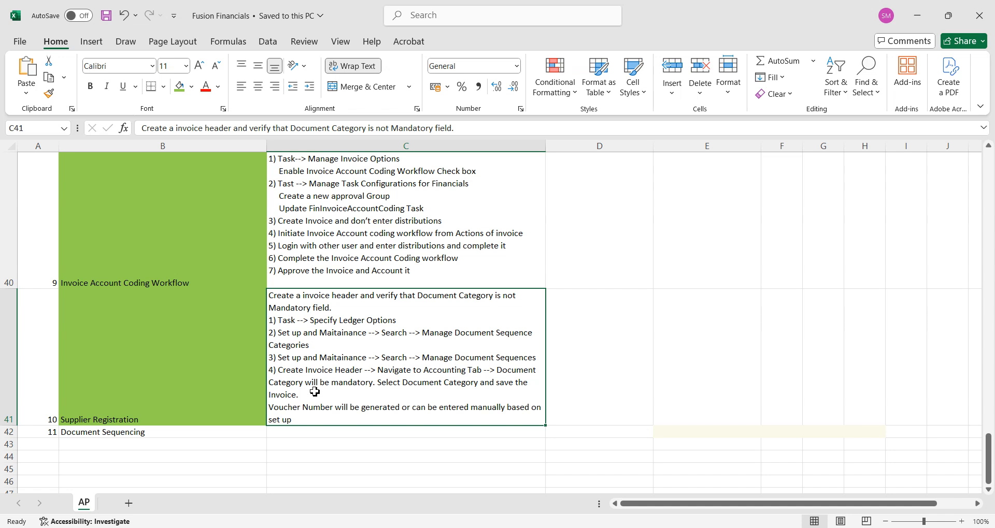
pyautogui.hotkey('alt', 'Tab')
pyautogui.click(776, 96)
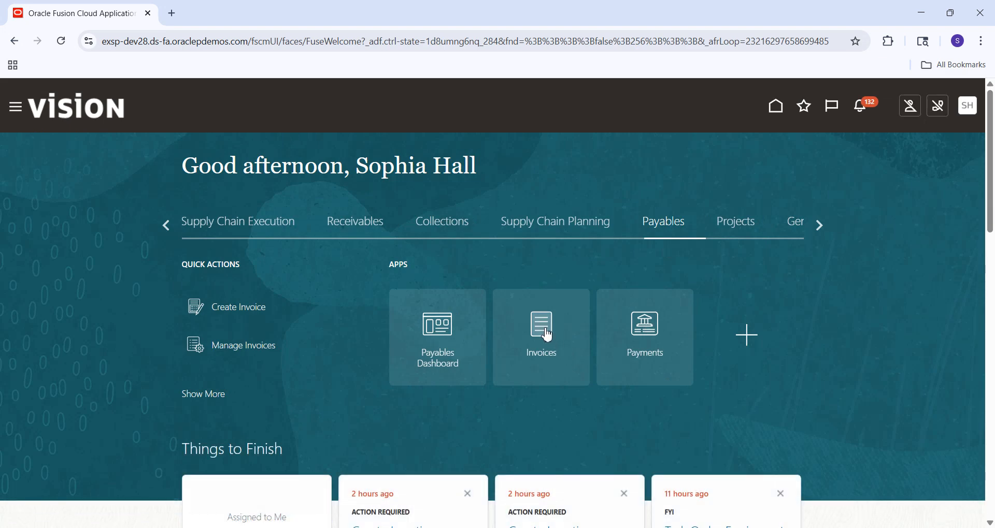
pyautogui.click(547, 335)
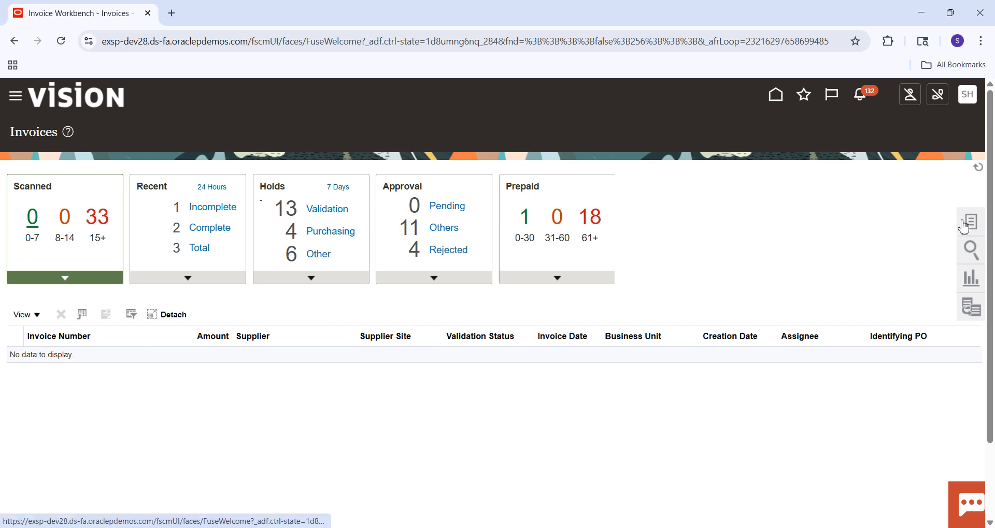
pyautogui.click(964, 227)
pyautogui.click(871, 139)
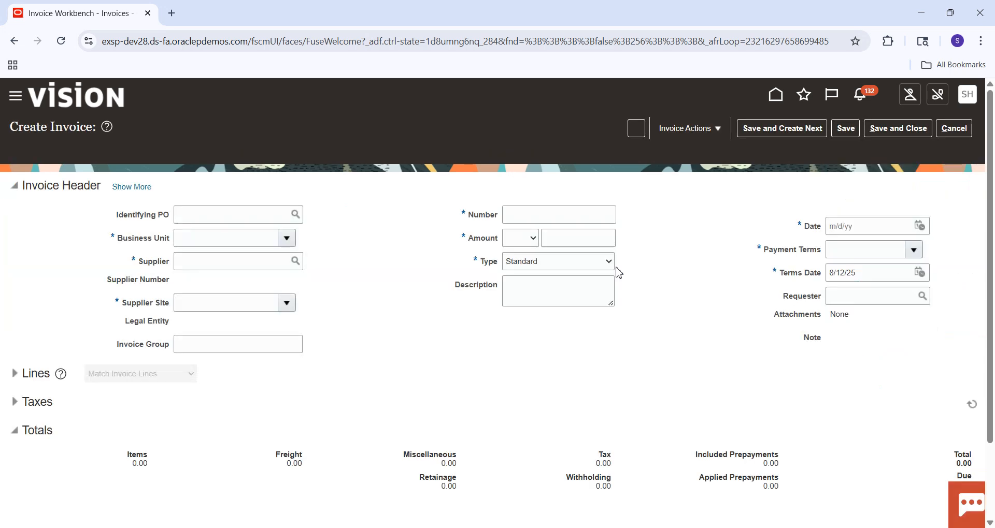
# Step: Set the invoice's business unit to US1 Business Unit and choose Staples as the supplier
pyautogui.click(250, 238)
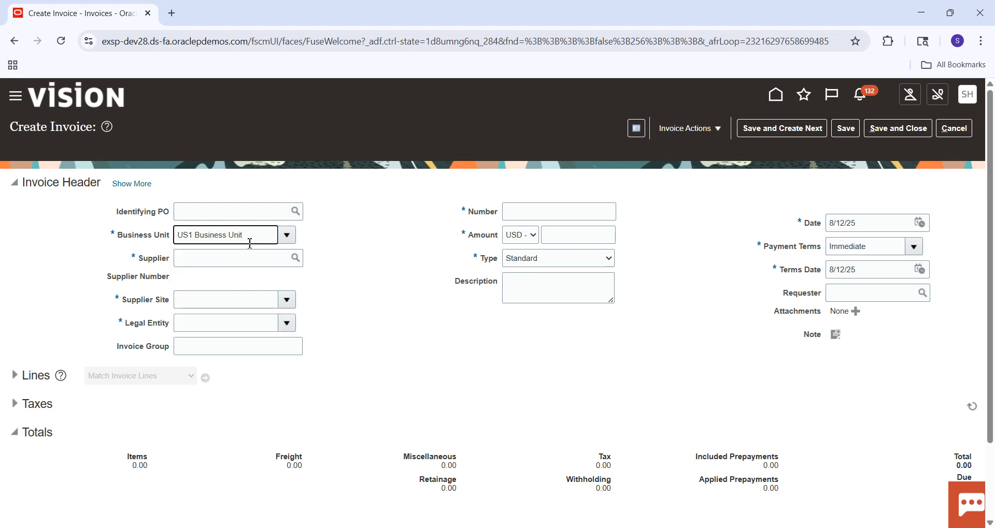
pyautogui.click(243, 262)
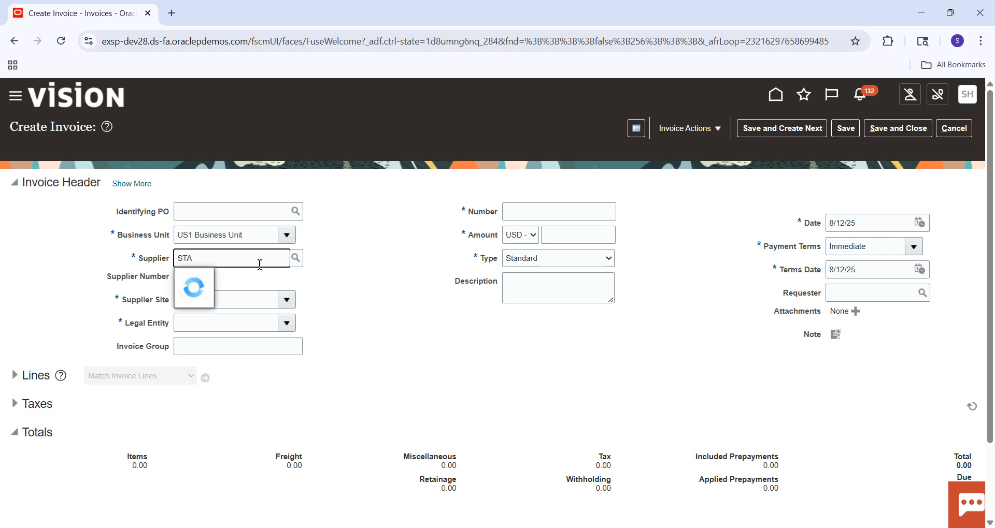
pyautogui.click(223, 302)
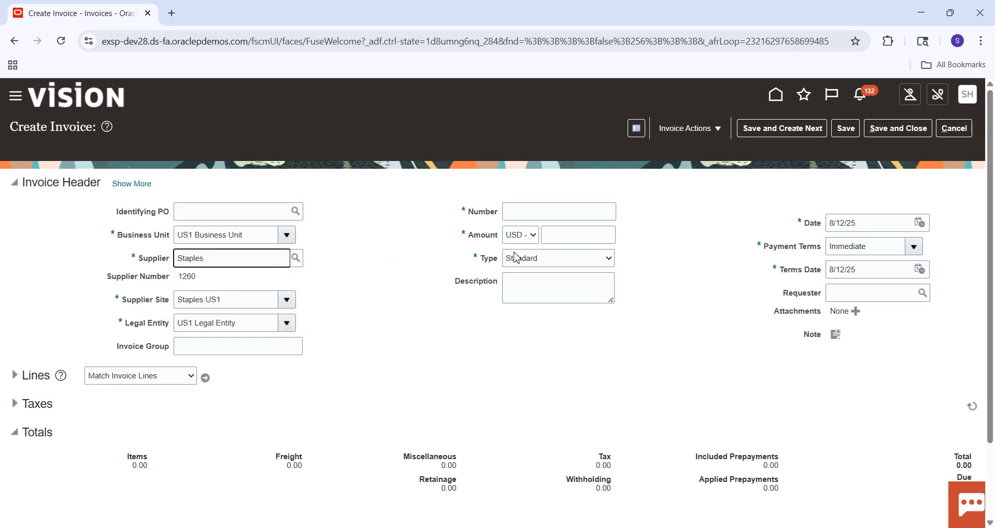
# Step: Enter 8022 as the invoice number and set the invoice amount to 400.00 USD
pyautogui.click(549, 216)
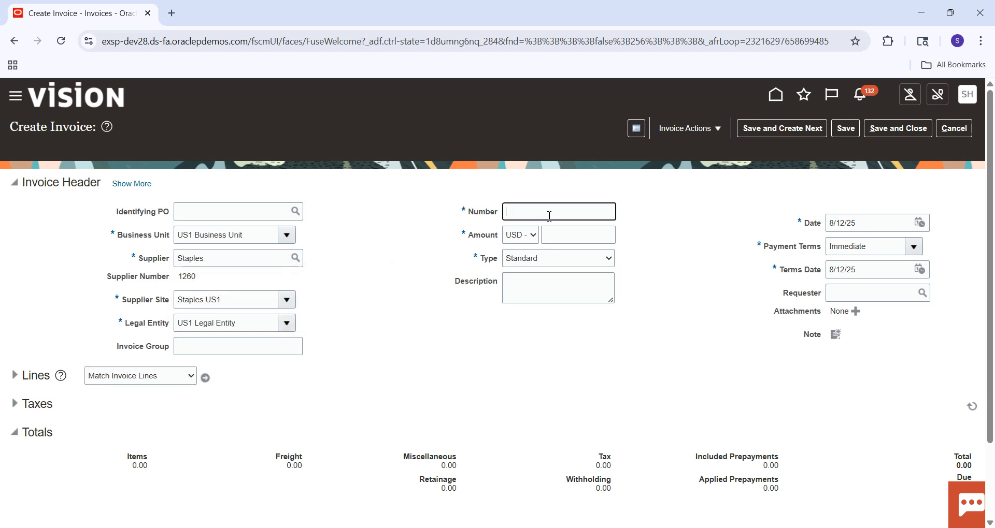
pyautogui.write('8022')
pyautogui.press('Tab')
pyautogui.click(558, 231)
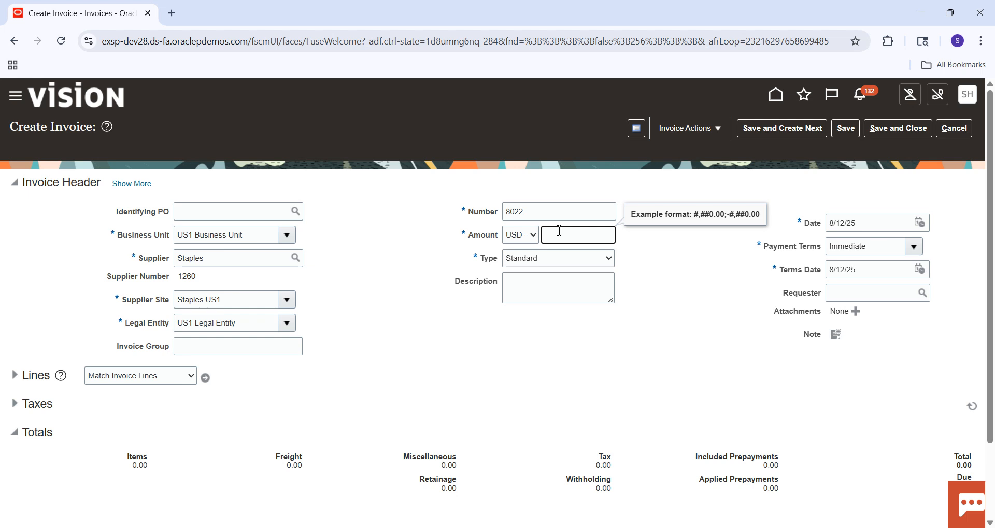
pyautogui.click(709, 303)
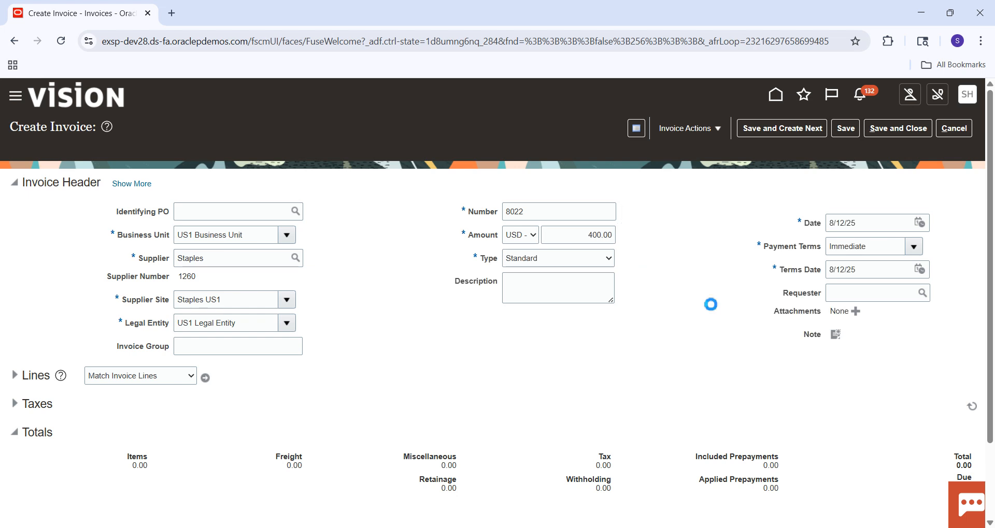
# Step: Expand the invoice header and set the document category to SM_INVOICE in its accounting details
pyautogui.click(142, 184)
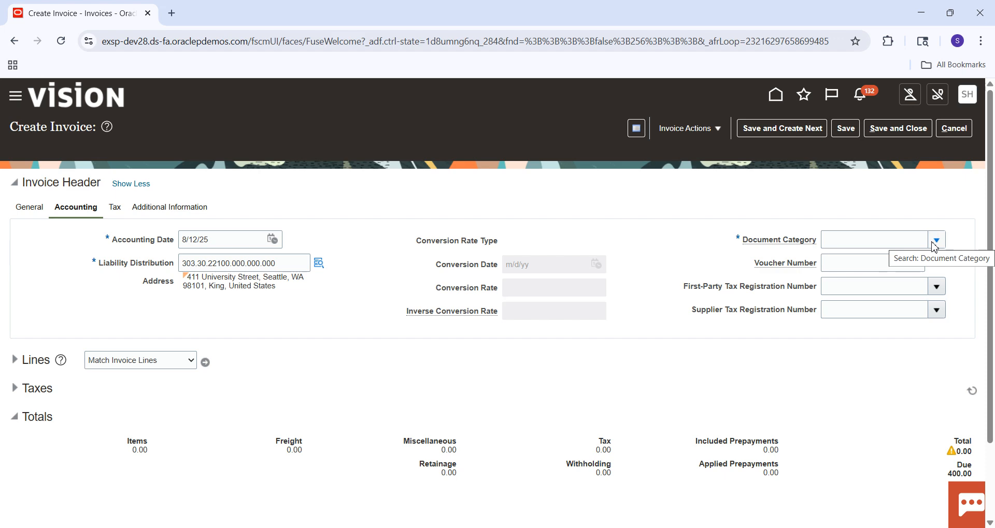
pyautogui.click(935, 241)
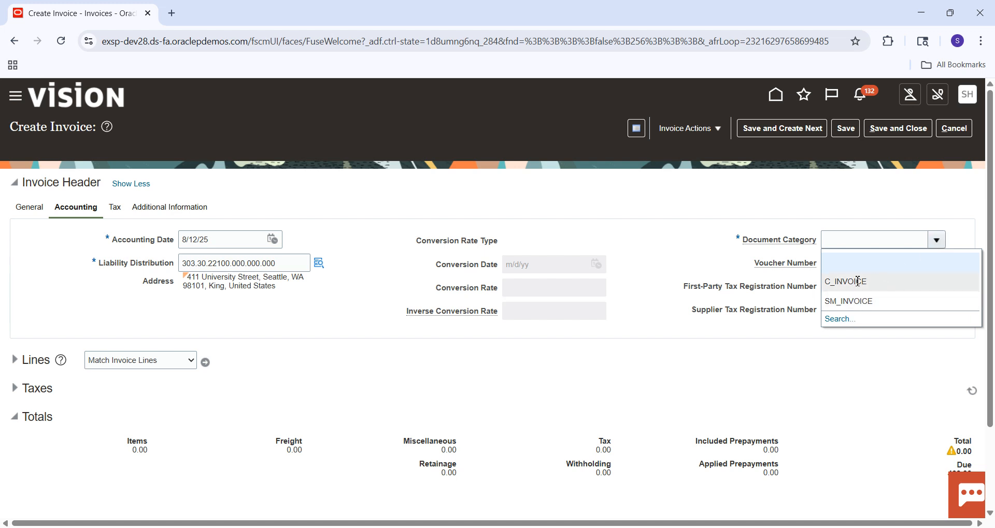
pyautogui.click(857, 307)
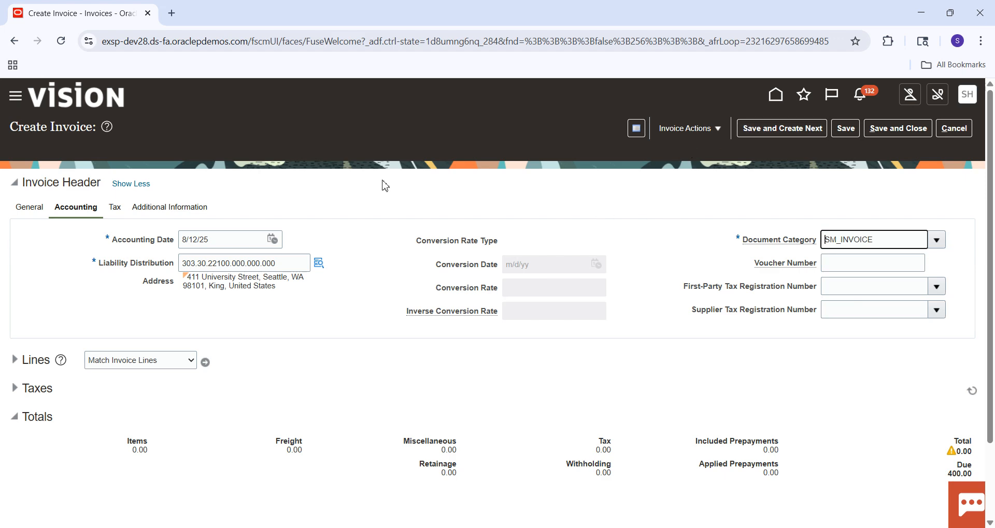
pyautogui.click(37, 210)
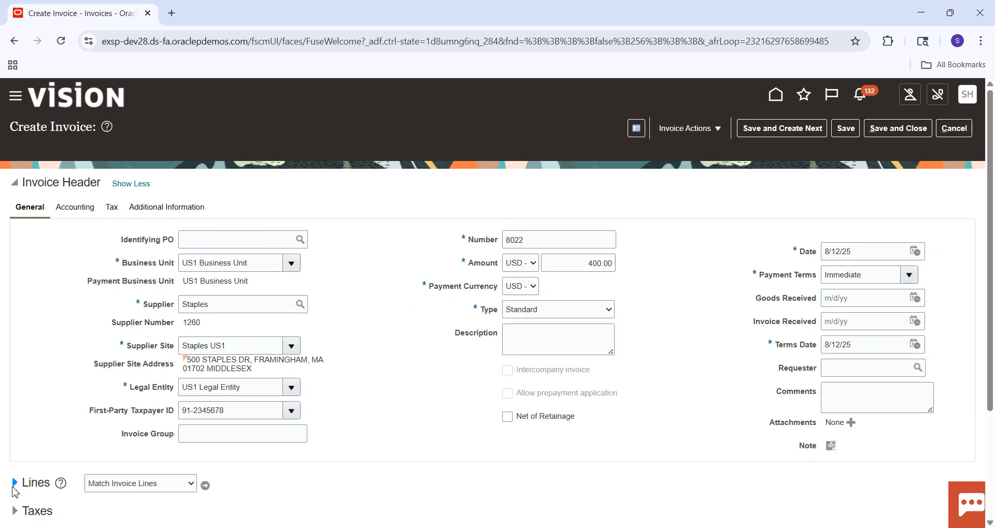
# Step: Expand the invoice lines and give the first item line an amount of 400 with the distribution set Advertising (Full)
pyautogui.click(15, 483)
pyautogui.click(76, 213)
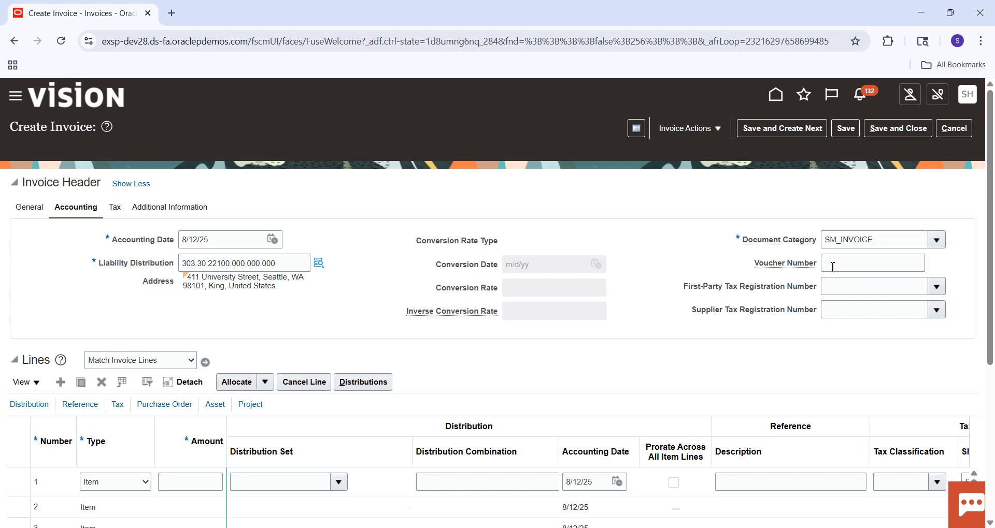
pyautogui.click(41, 209)
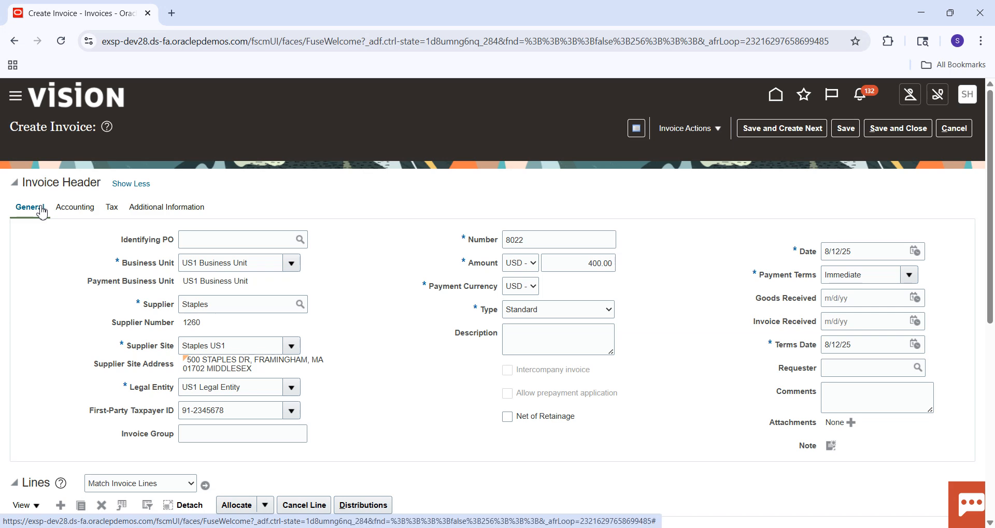
pyautogui.scroll(-5, 549, 363)
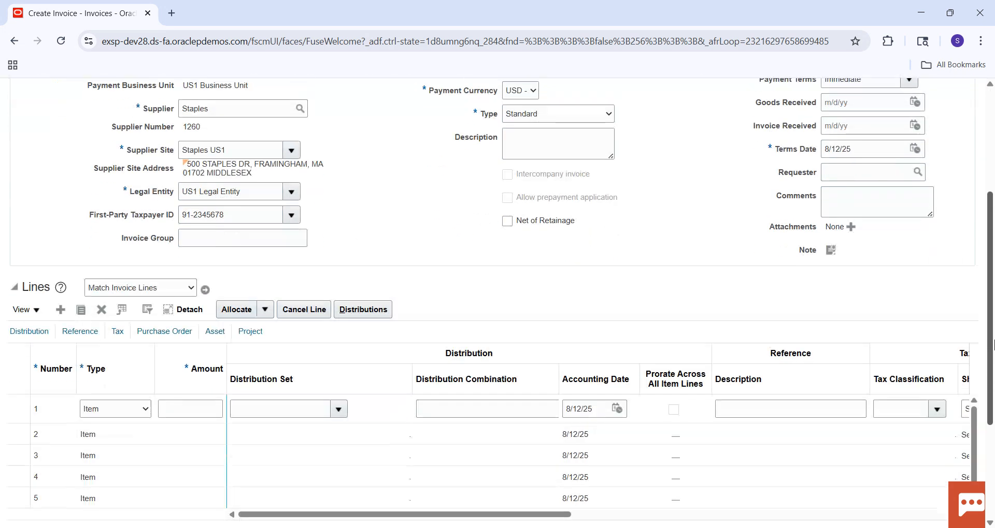
pyautogui.click(212, 386)
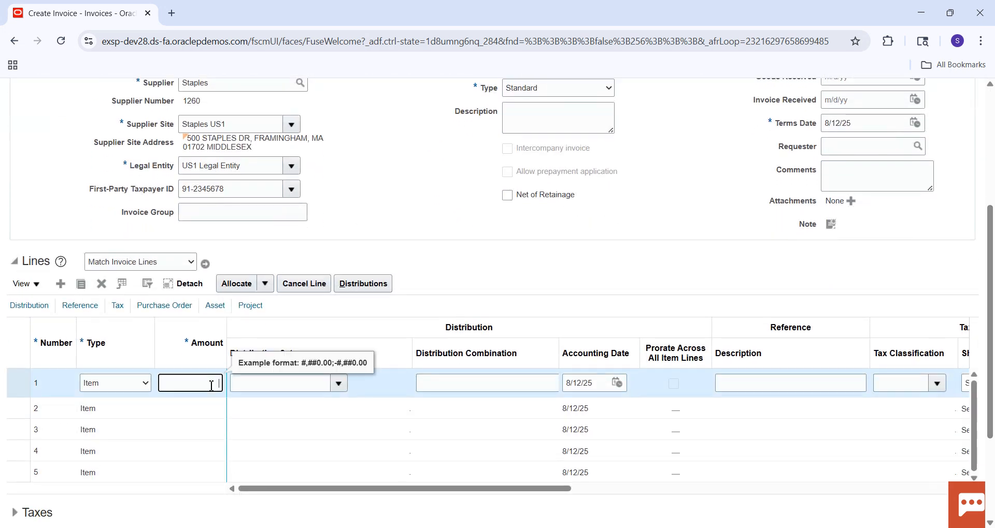
pyautogui.write('400')
pyautogui.press('Tab')
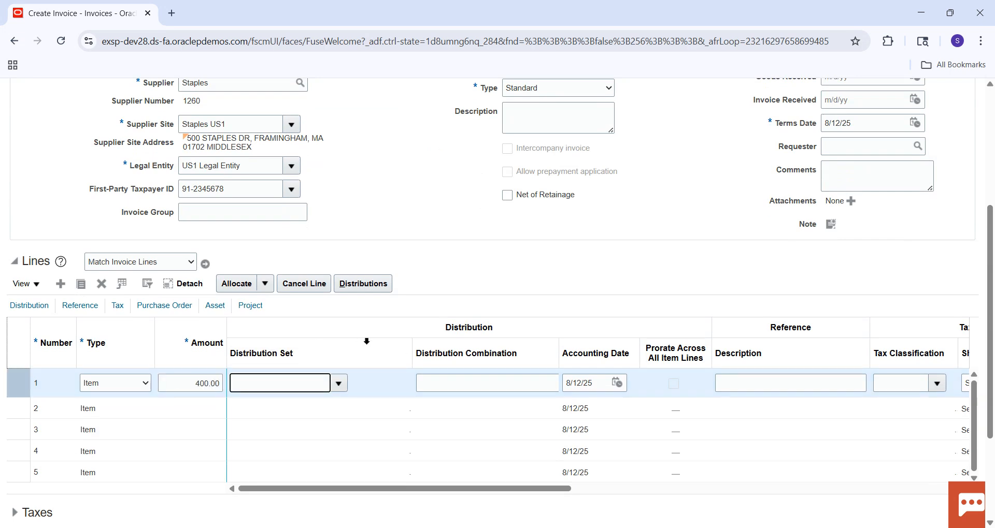
pyautogui.click(340, 383)
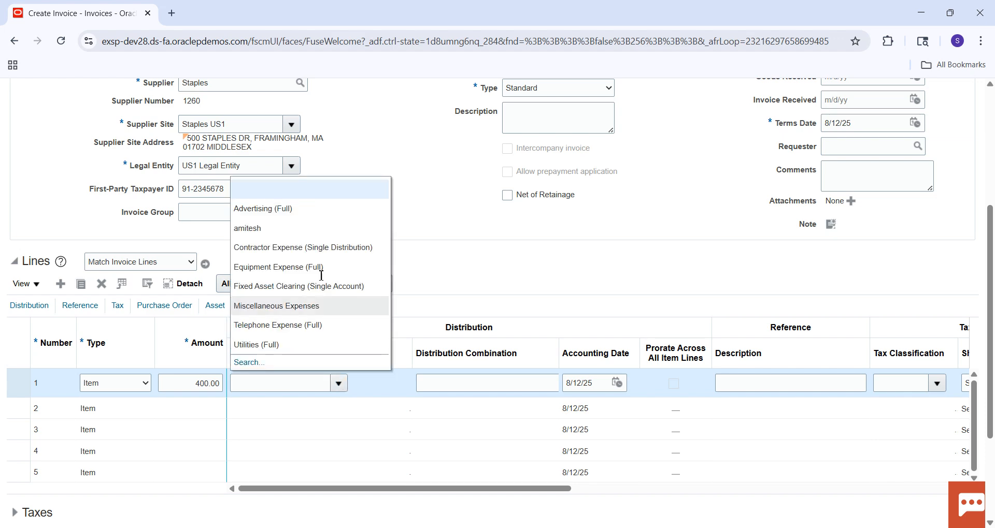
pyautogui.click(290, 208)
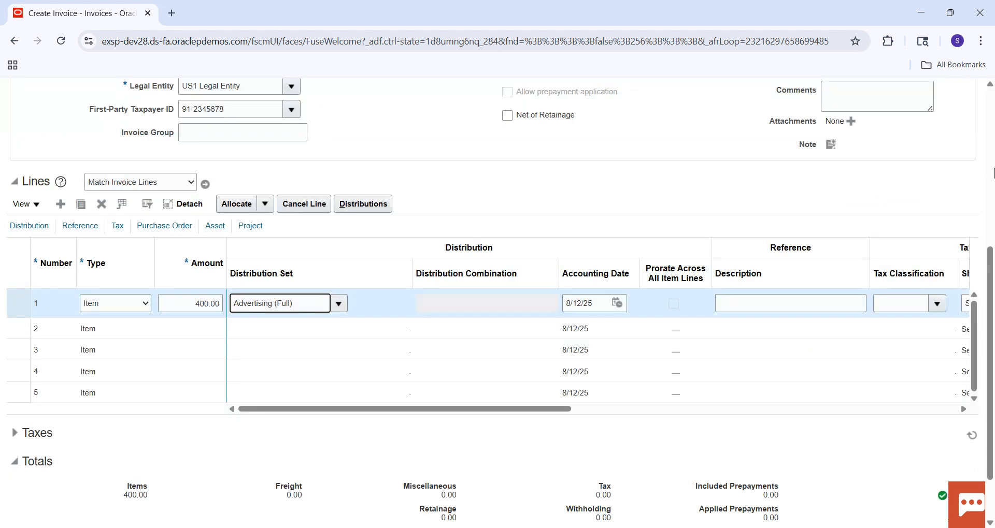
# Step: Validate the invoice and check the assigned voucher number in its accounting details
pyautogui.scroll(6, 991, 190)
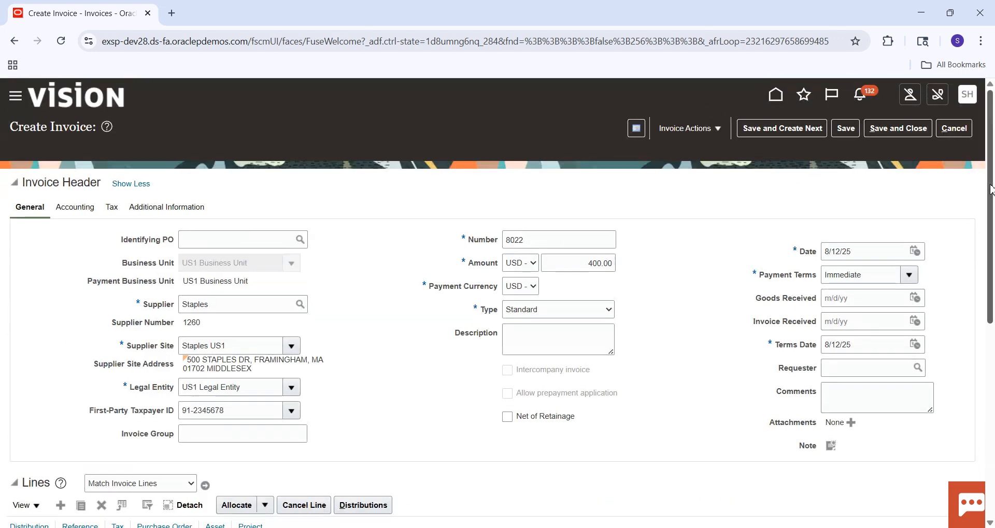
pyautogui.click(718, 128)
pyautogui.click(703, 188)
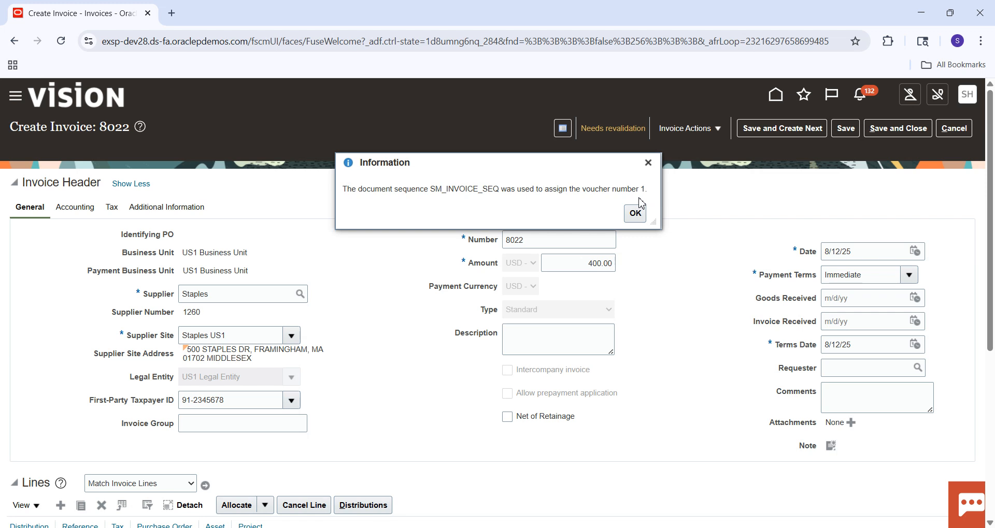
pyautogui.click(636, 213)
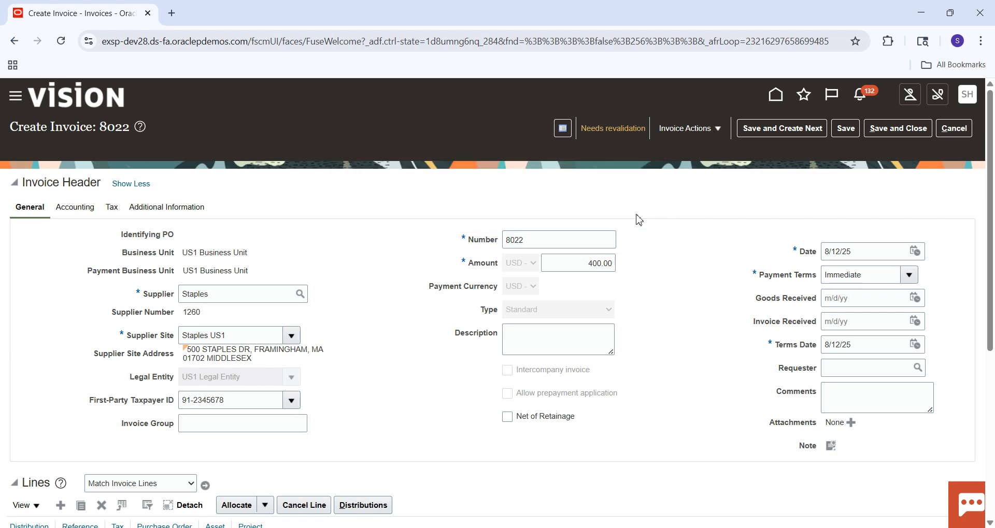
pyautogui.click(74, 213)
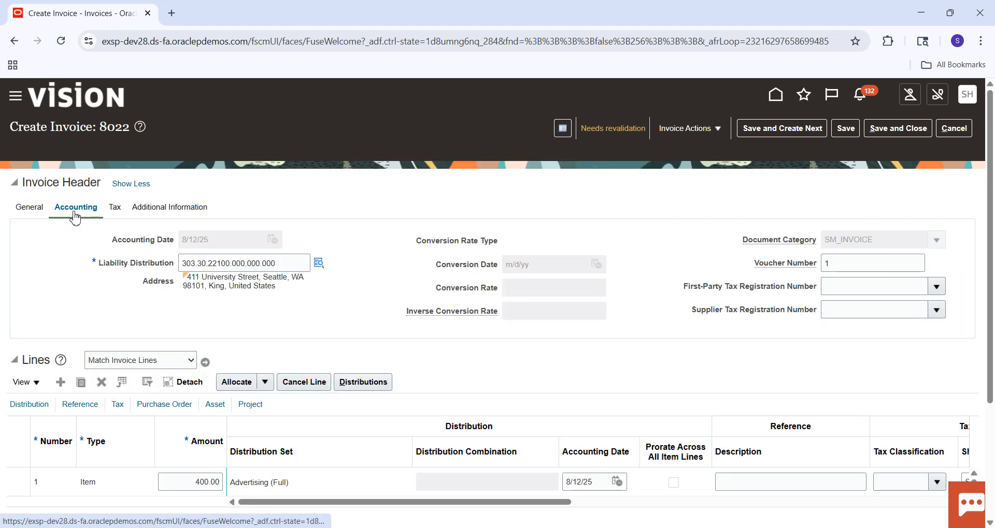
pyautogui.click(850, 263)
pyautogui.write('1')
pyautogui.click(849, 267)
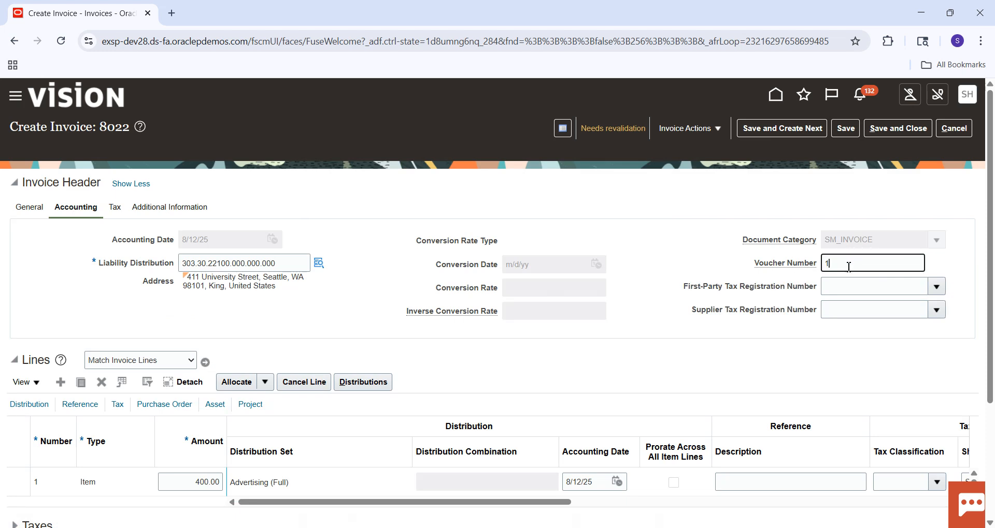
pyautogui.click(27, 208)
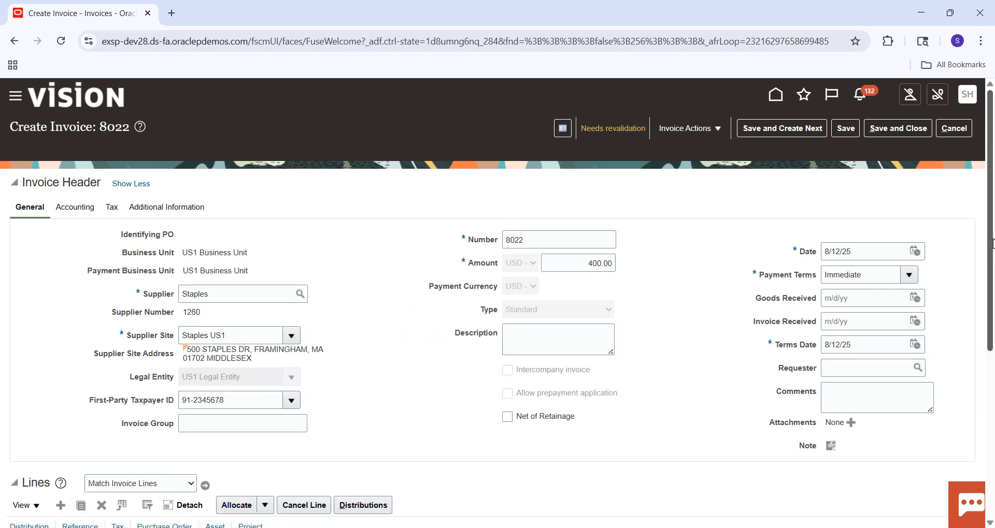
# Step: Change the invoice header amount to 438.00 and validate the invoice again
pyautogui.moveTo(990, 242); pyautogui.dragTo(984, 202)
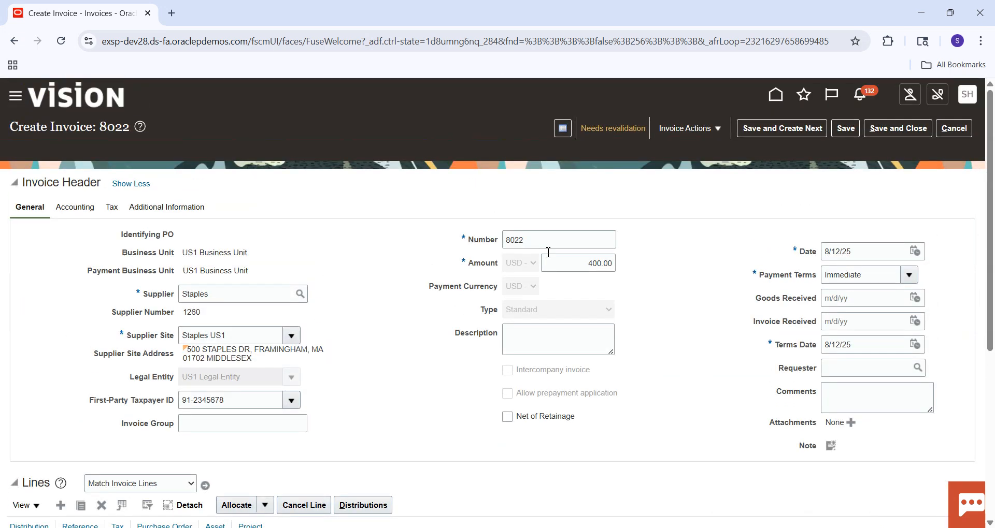
pyautogui.click(602, 265)
pyautogui.press('BackSpace')
pyautogui.press('BackSpace')
pyautogui.write('38')
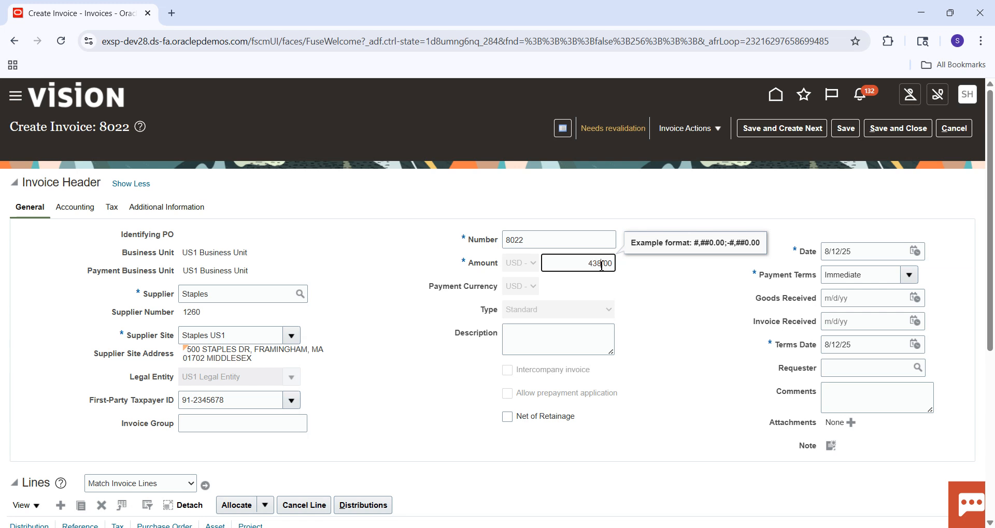
pyautogui.click(718, 130)
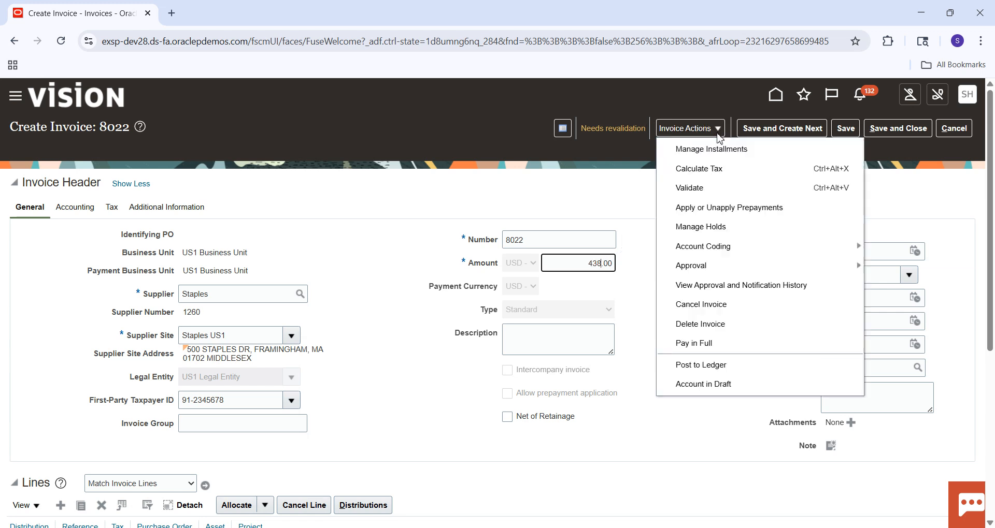
pyautogui.click(705, 199)
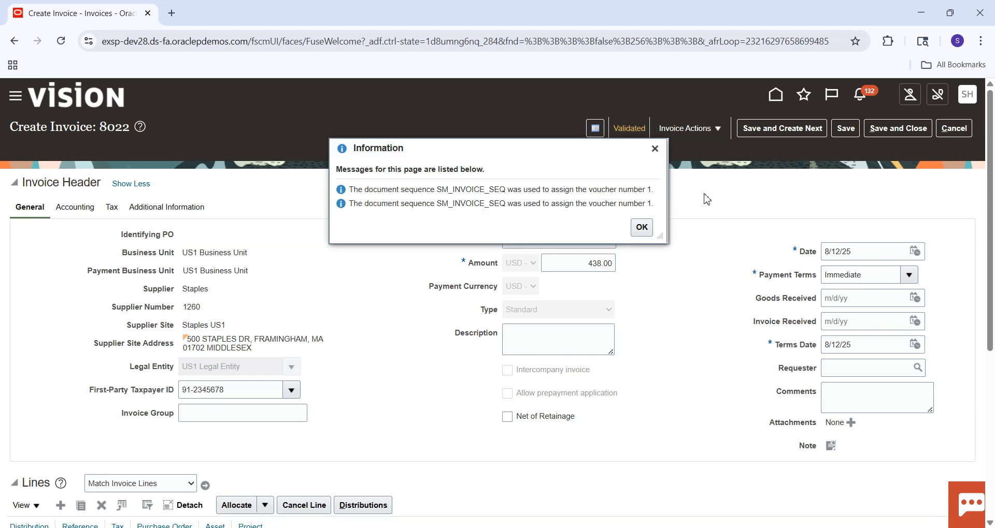
pyautogui.click(641, 228)
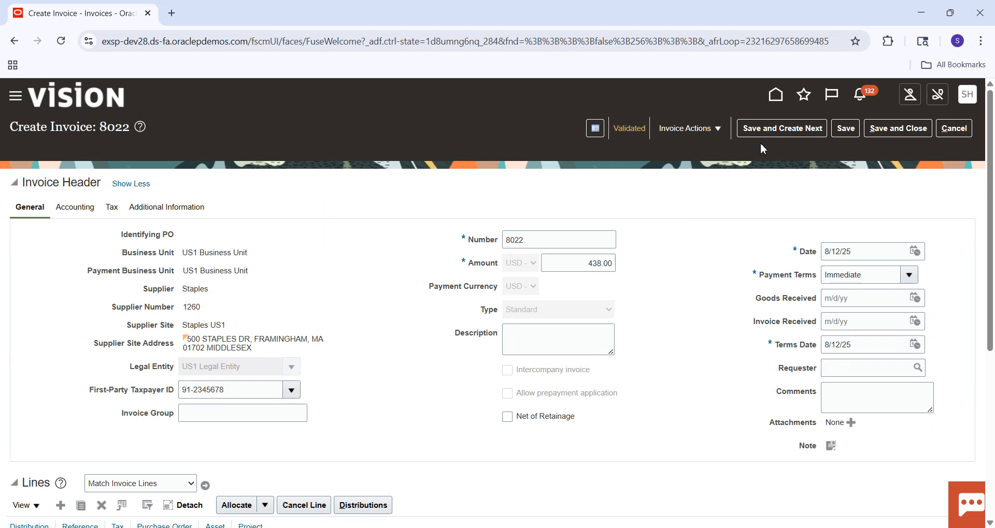
# Step: Review the invoice's status and holds summary, and post the invoice to the ledger
pyautogui.click(720, 131)
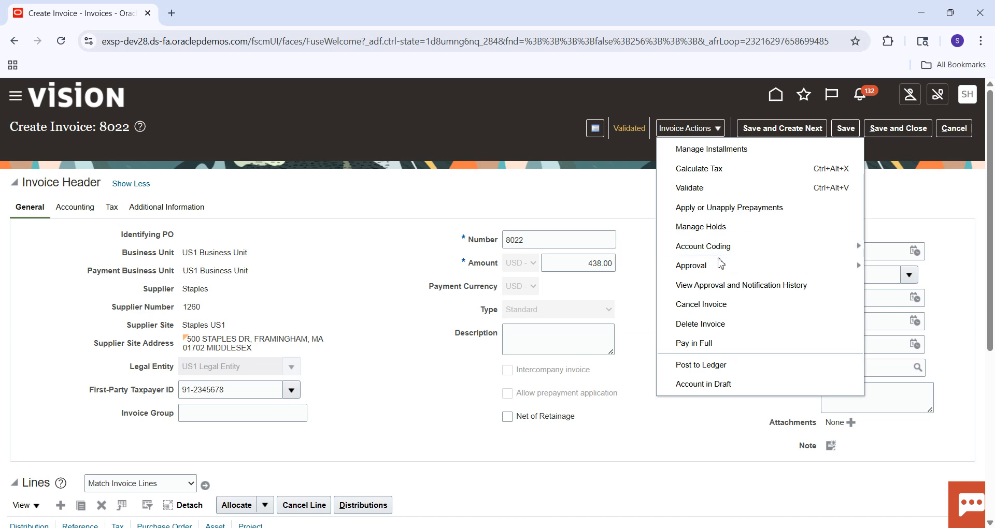
pyautogui.click(638, 136)
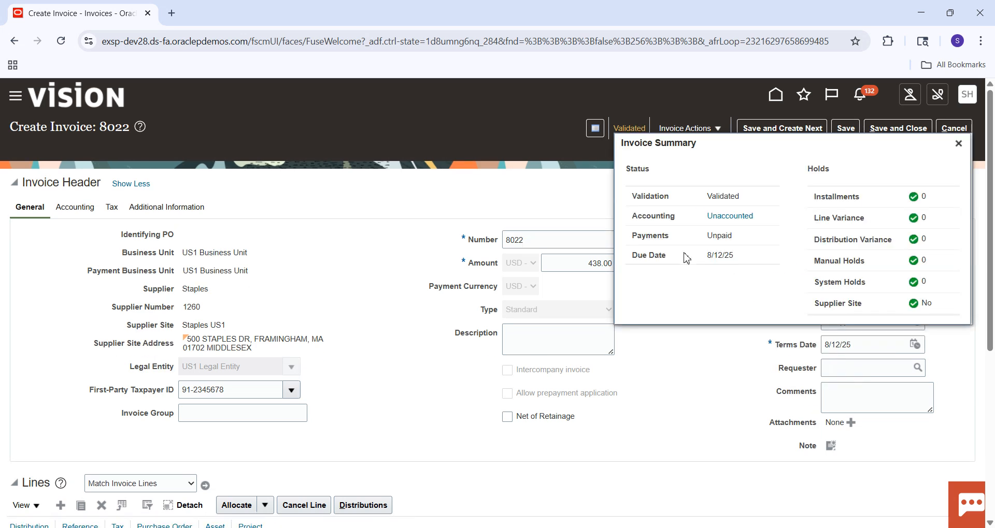
pyautogui.click(959, 144)
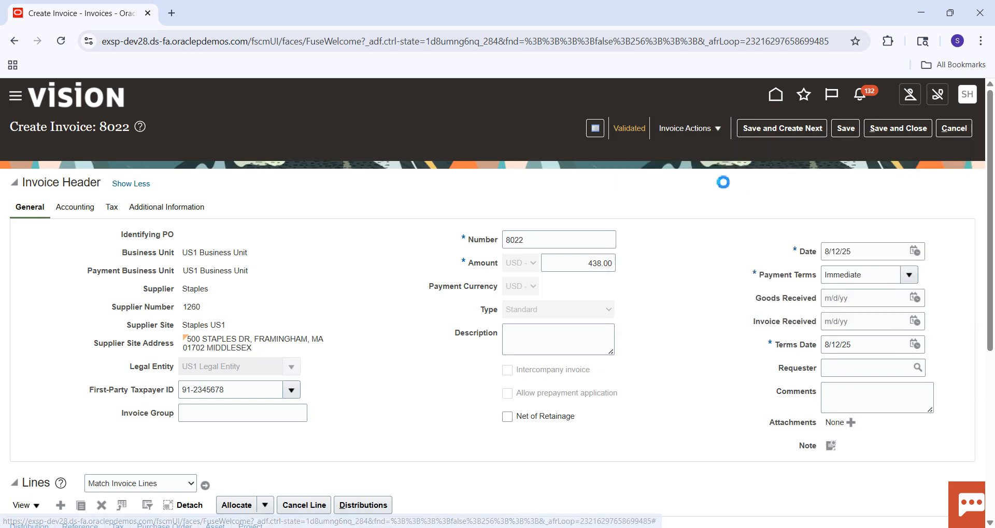
pyautogui.click(720, 130)
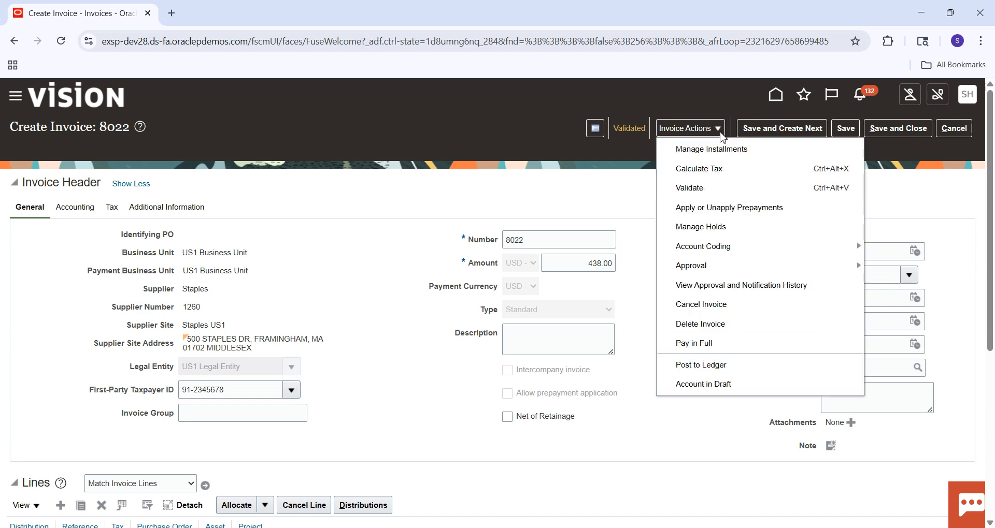
pyautogui.click(706, 366)
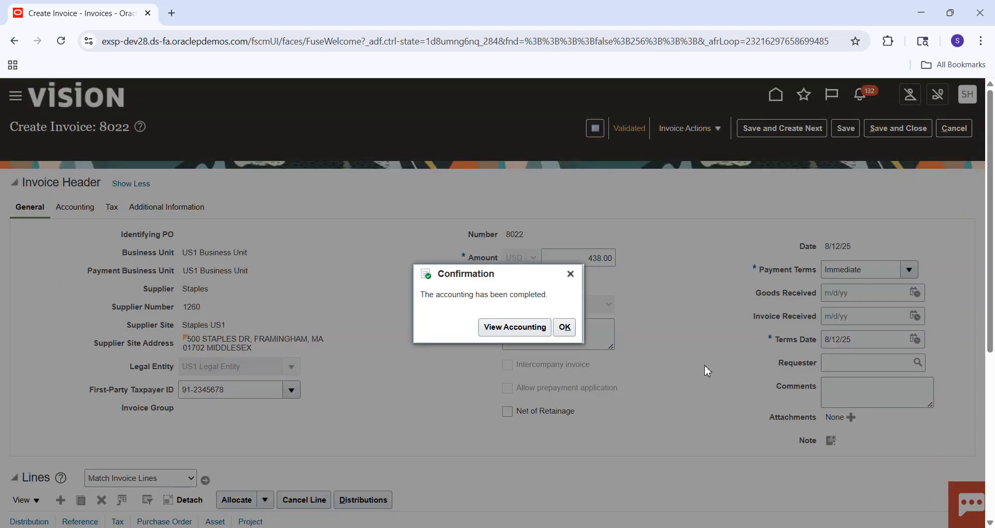
pyautogui.click(565, 329)
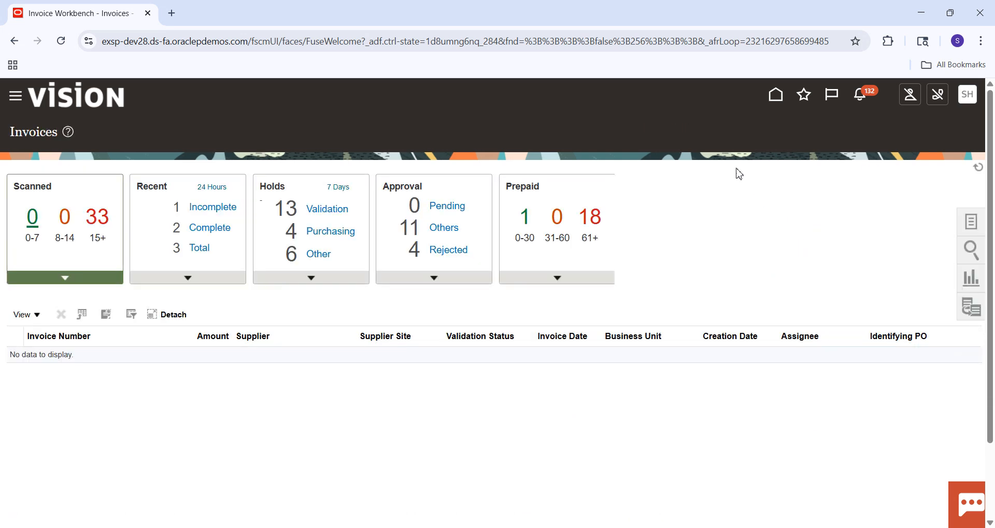
# Step: Return to the home page, open the Payables Payments work area and start creating a new payment
pyautogui.click(775, 95)
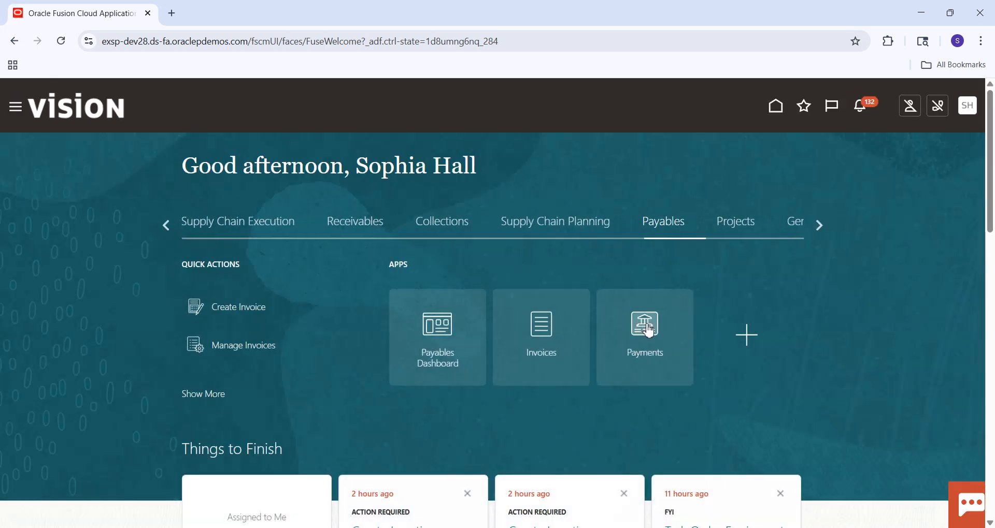
pyautogui.click(649, 330)
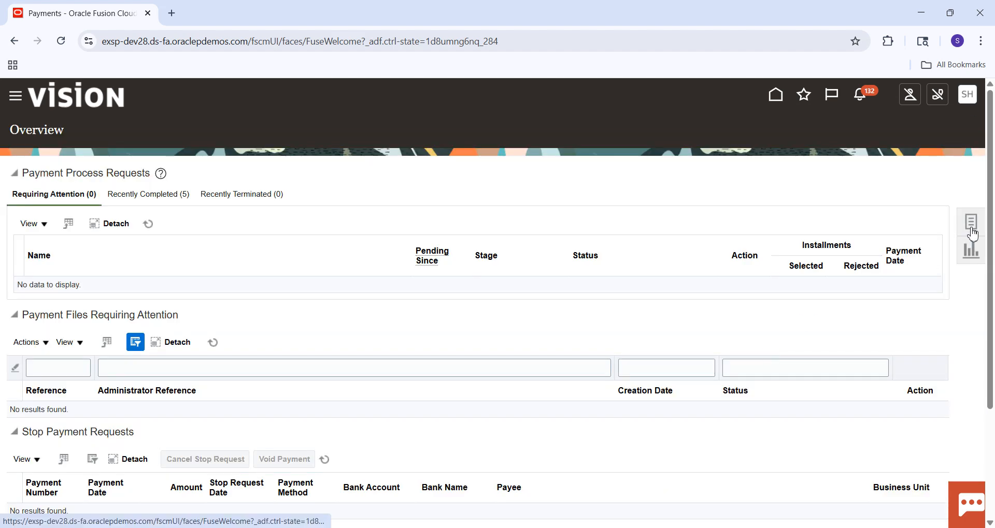
pyautogui.click(971, 232)
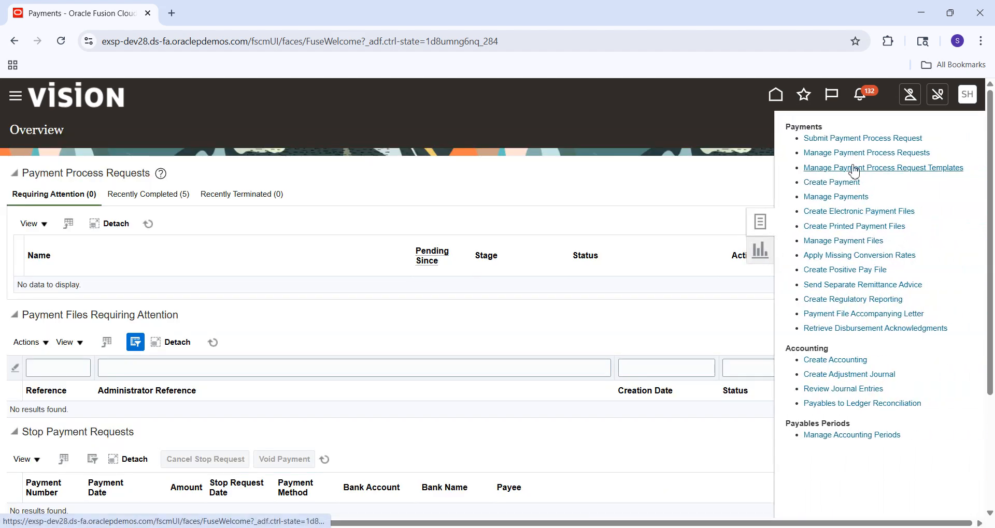
pyautogui.click(828, 184)
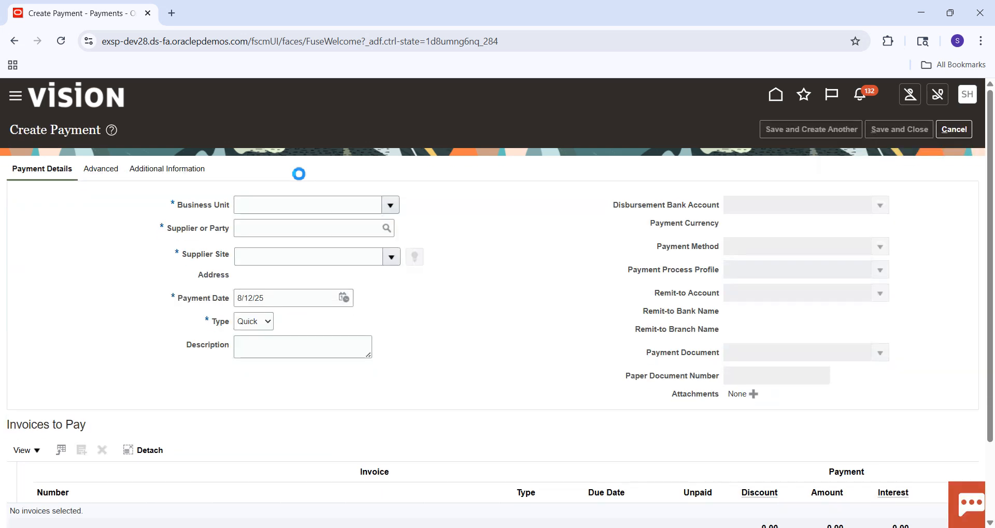
# Step: Set the new payment's business unit to US1 Business Unit and the supplier to Staples, accepting the default supplier site
pyautogui.click(274, 212)
pyautogui.write('US1 Business Unit')
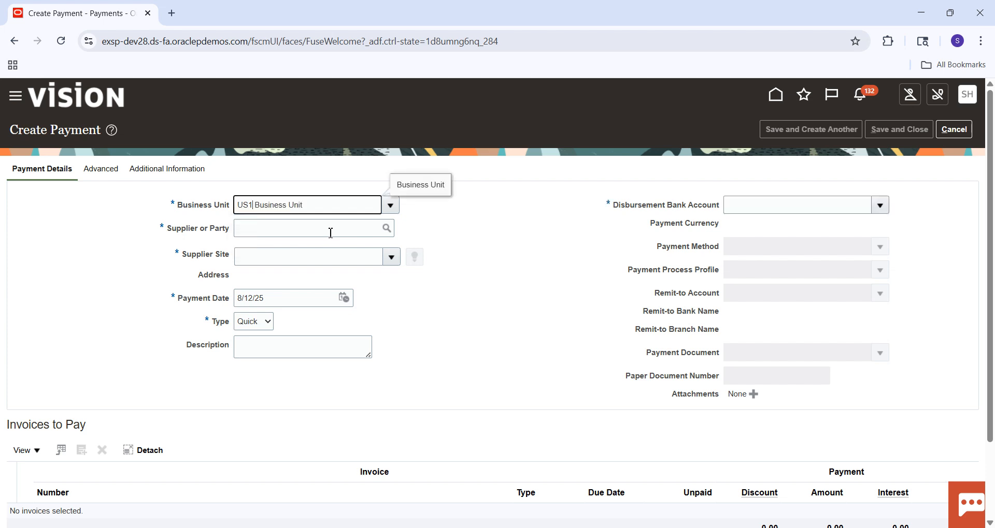
pyautogui.click(331, 233)
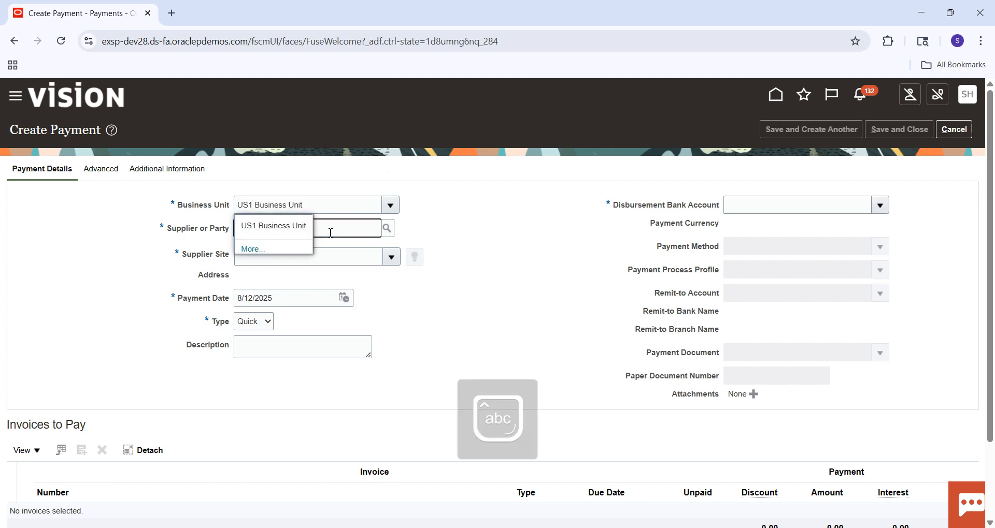
pyautogui.write('Stapl')
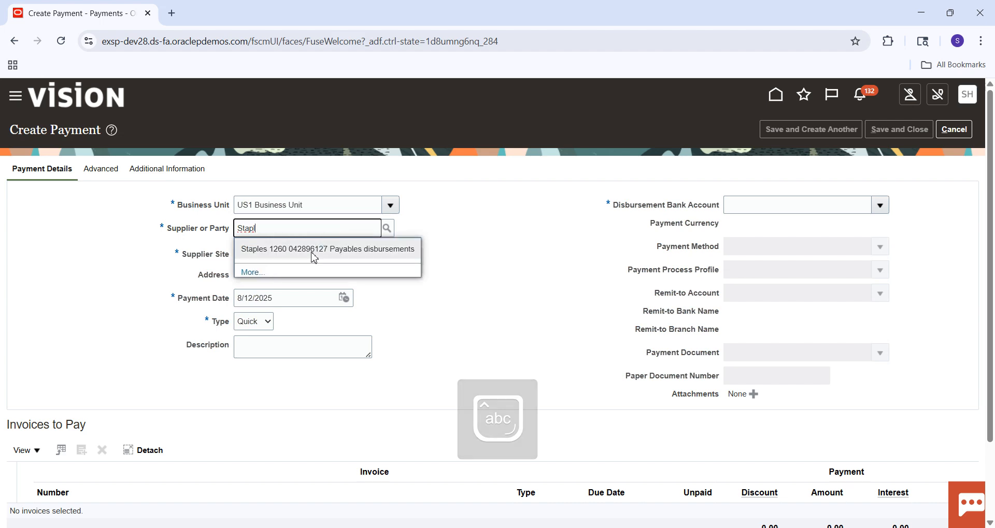
pyautogui.click(315, 250)
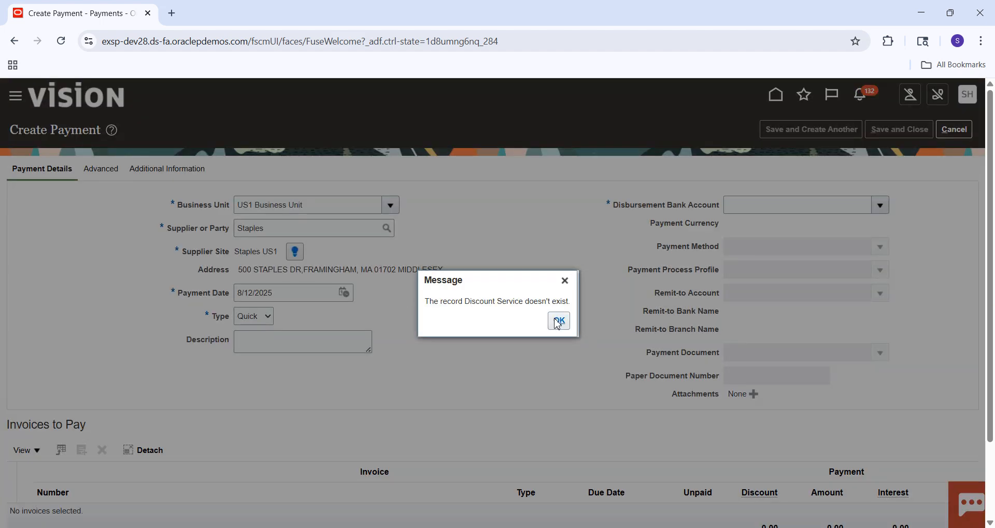
pyautogui.click(558, 321)
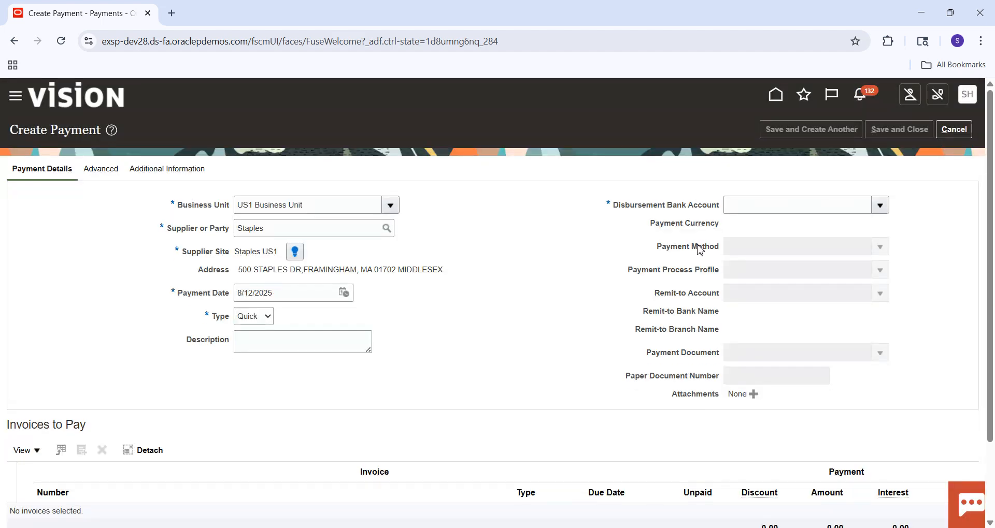
# Step: Try to assign the BofA account as the payment's disbursement bank account
pyautogui.click(880, 207)
pyautogui.click(692, 230)
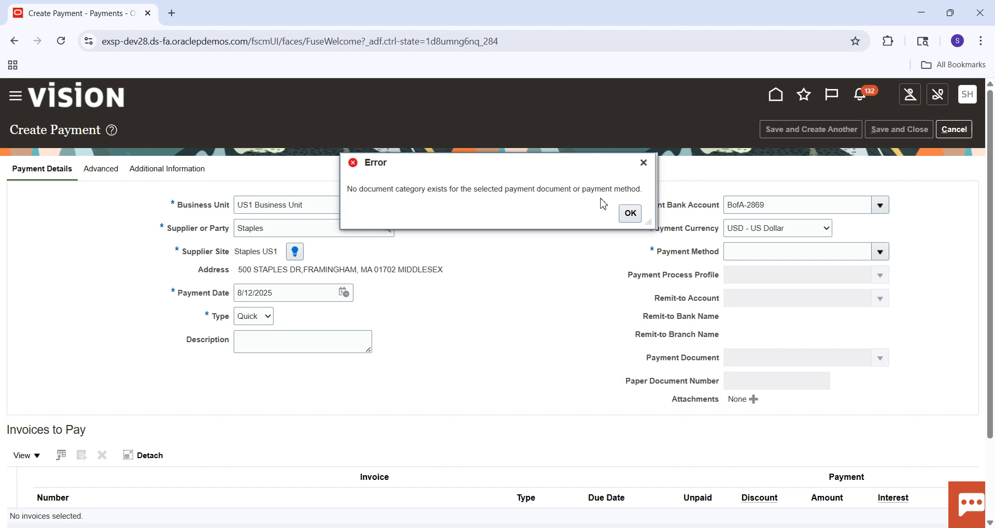
pyautogui.click(630, 214)
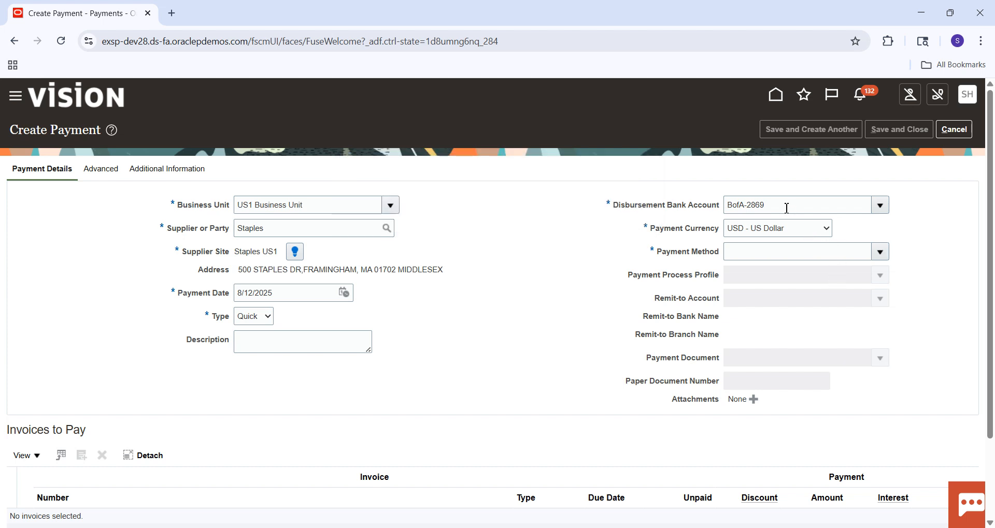
# Step: Copy the disbursement bank account name and discard the unsaved payment
pyautogui.moveTo(784, 207); pyautogui.dragTo(719, 210)
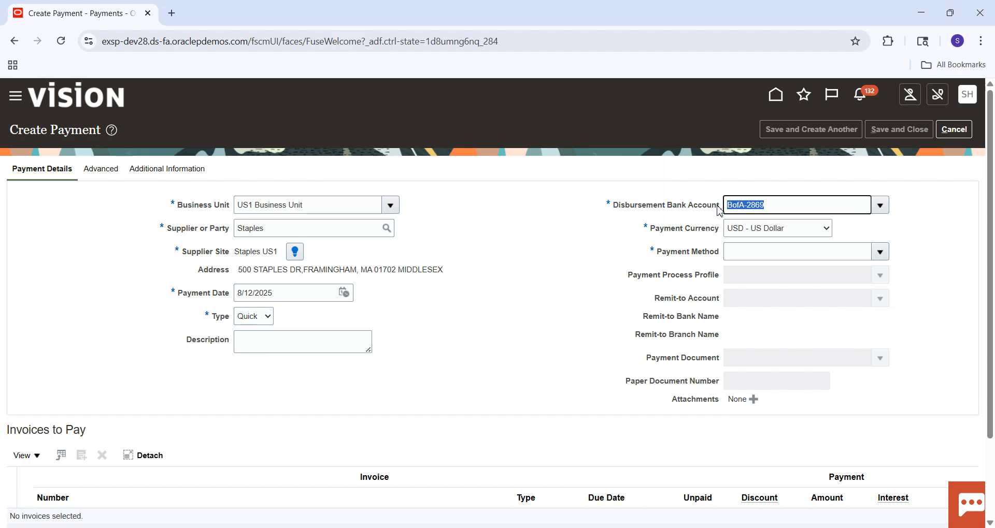
pyautogui.click(956, 133)
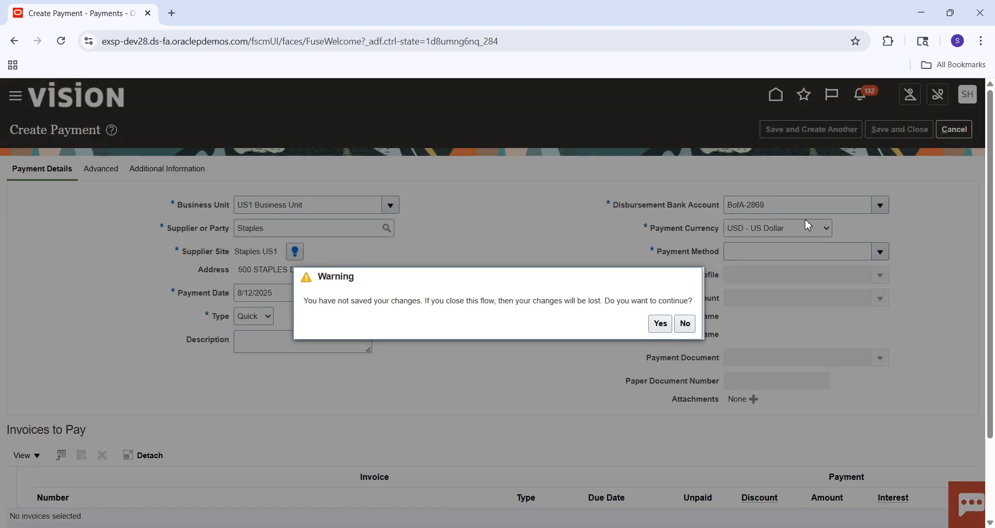
pyautogui.click(661, 327)
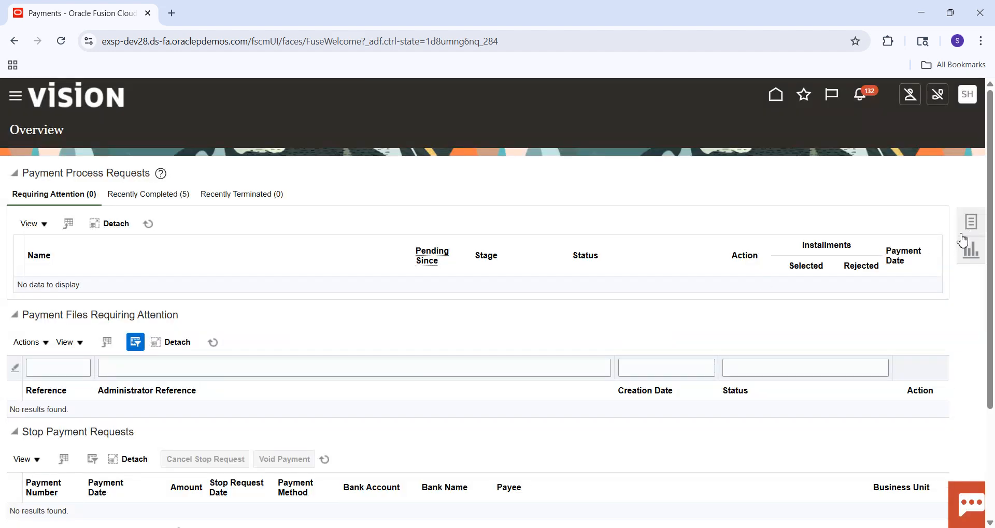
# Step: Go to Setup and Maintenance from the Payments overview
pyautogui.click(967, 228)
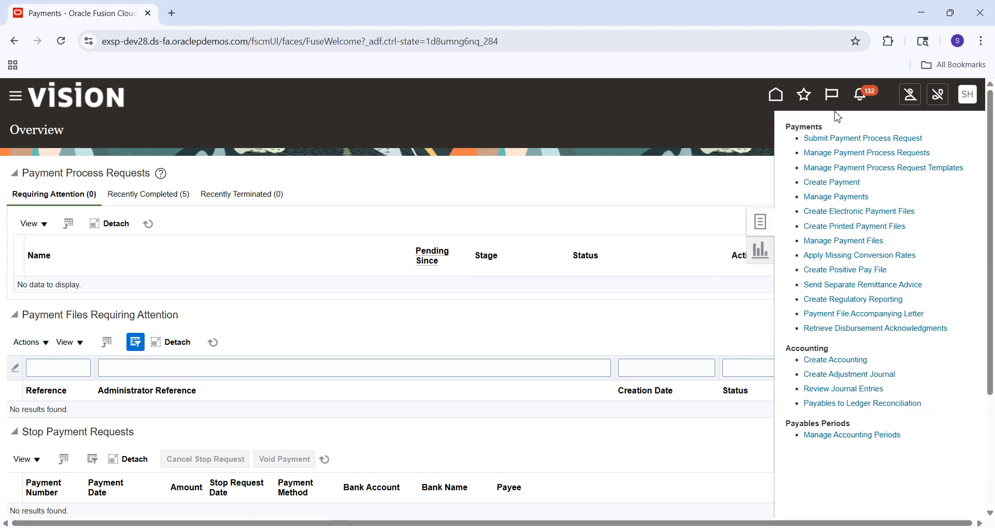
pyautogui.click(959, 96)
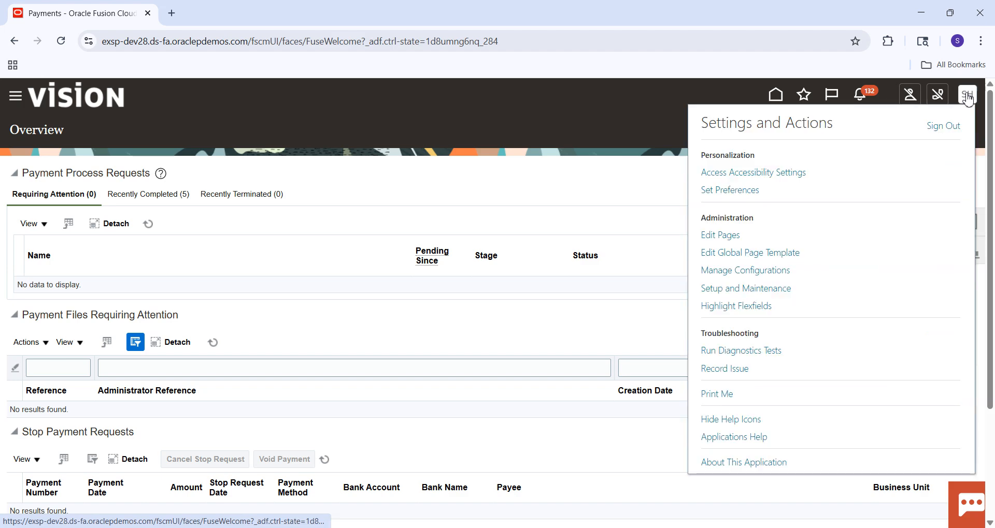
pyautogui.click(737, 291)
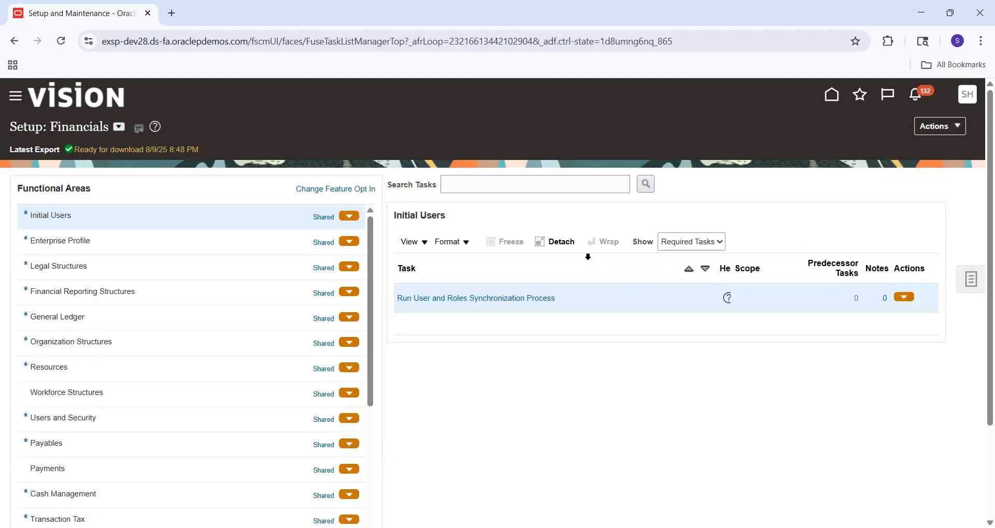
# Step: Search the setup tasks for Manage%Bank% and open the Manage Bank Accounts task
pyautogui.click(533, 187)
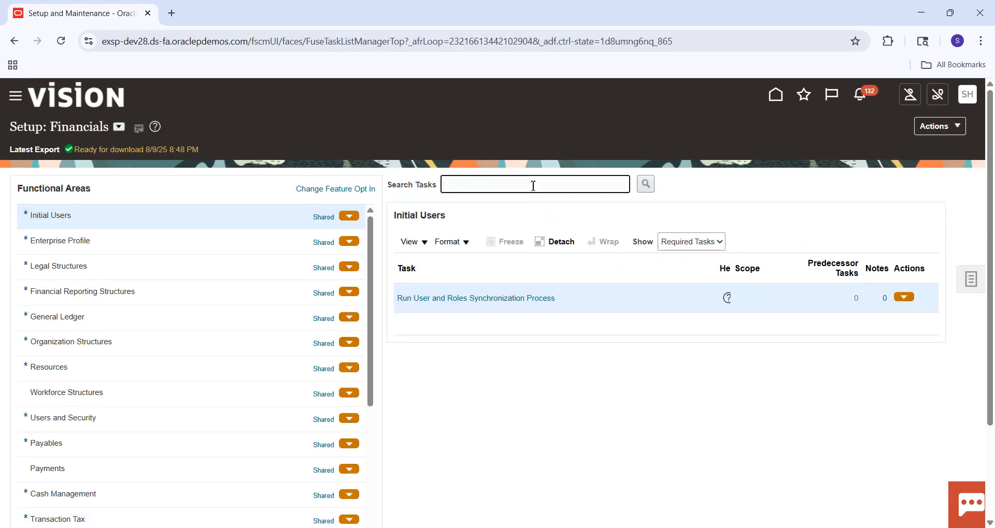
pyautogui.write('Manage%Bank%')
pyautogui.press('Return')
pyautogui.click(354, 395)
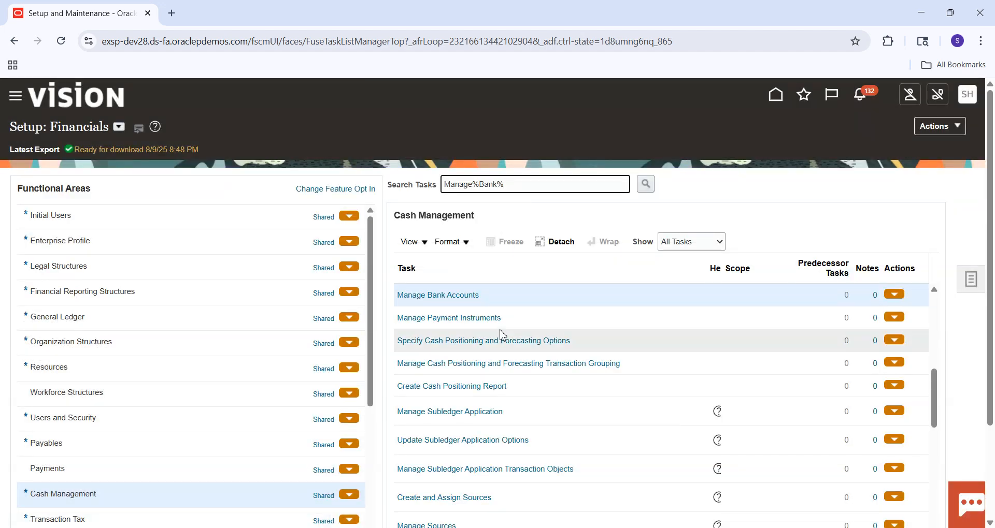
pyautogui.click(461, 296)
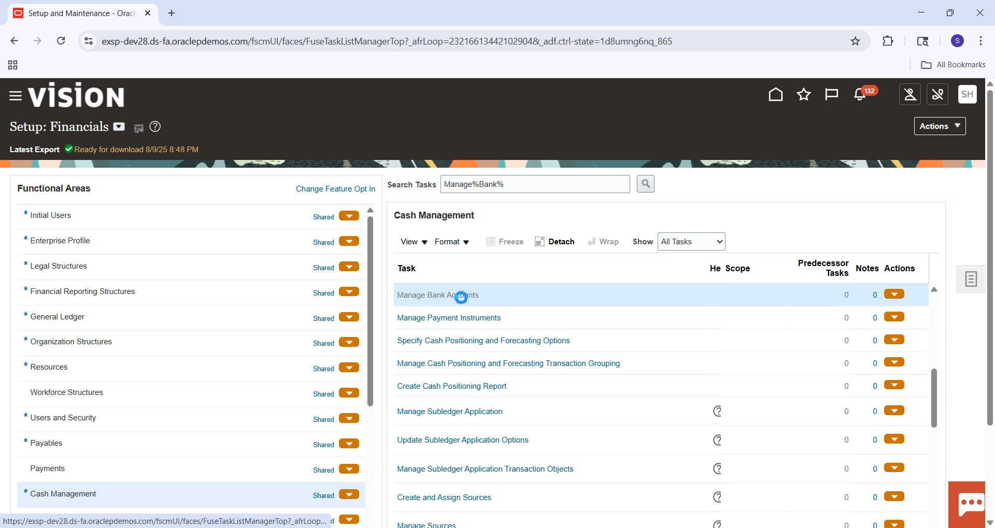
# Step: Search the bank accounts by account name for the copied BofA account
pyautogui.click(179, 211)
pyautogui.write('BofA-2869')
pyautogui.press('Return')
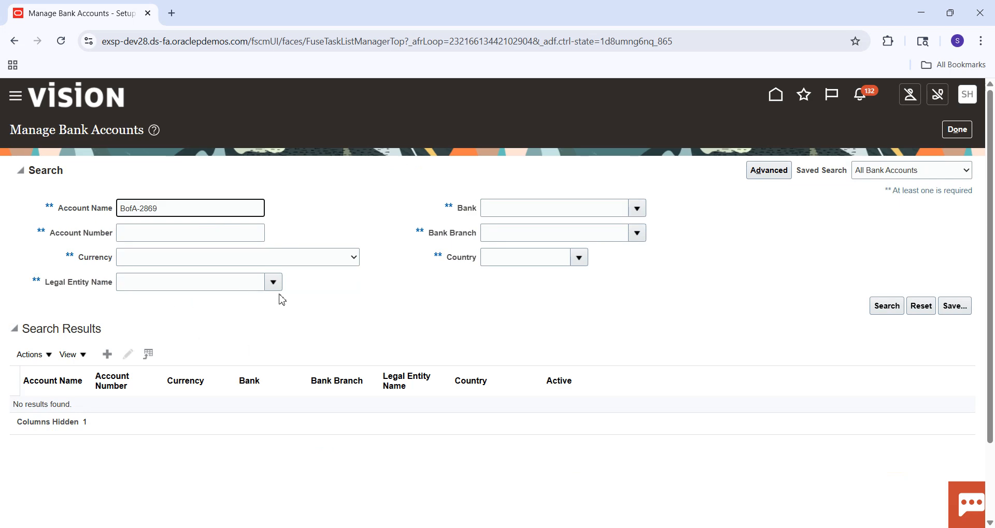
pyautogui.click(886, 306)
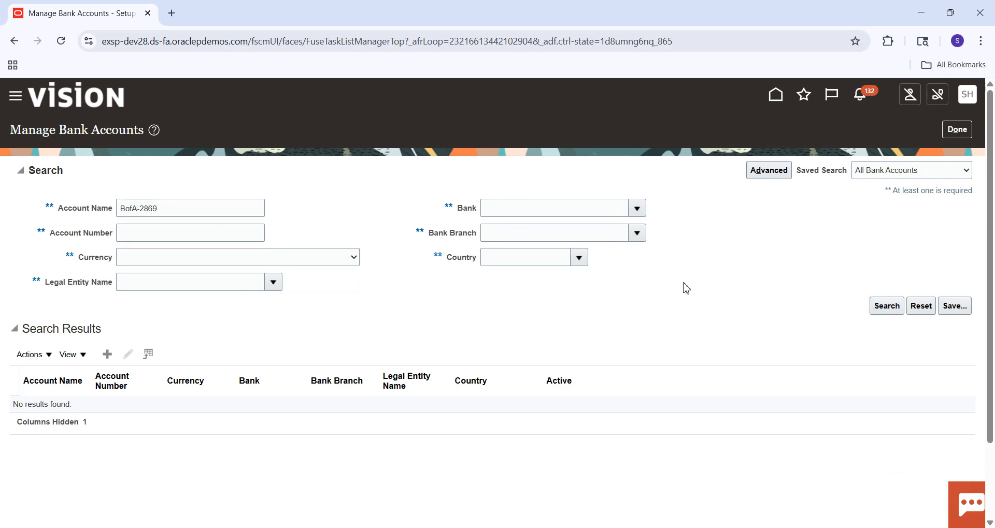
# Step: Move the BofA search value from the account name to the account number criterion and run the search
pyautogui.click(202, 211)
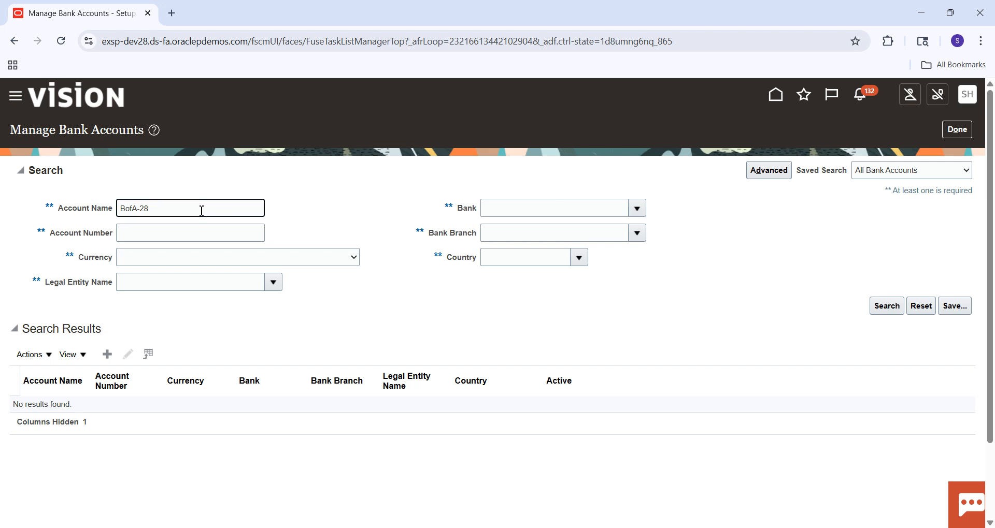
pyautogui.hotkey('ctrl', 'a')
pyautogui.hotkey('ctrl', 'x')
pyautogui.press('Tab')
pyautogui.hotkey('ctrl', 'v')
pyautogui.click(881, 305)
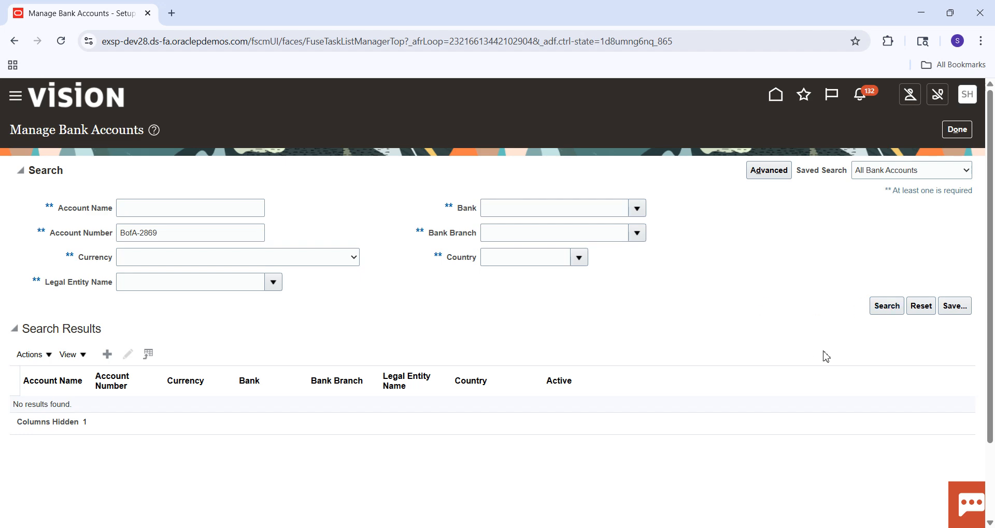
pyautogui.click(883, 313)
# Step: Shorten the account number criterion to BofA% and search the bank accounts again
pyautogui.click(169, 237)
pyautogui.press('BackSpace')
pyautogui.press('BackSpace')
pyautogui.press('BackSpace')
pyautogui.press('BackSpace')
pyautogui.press('BackSpace')
pyautogui.write('%')
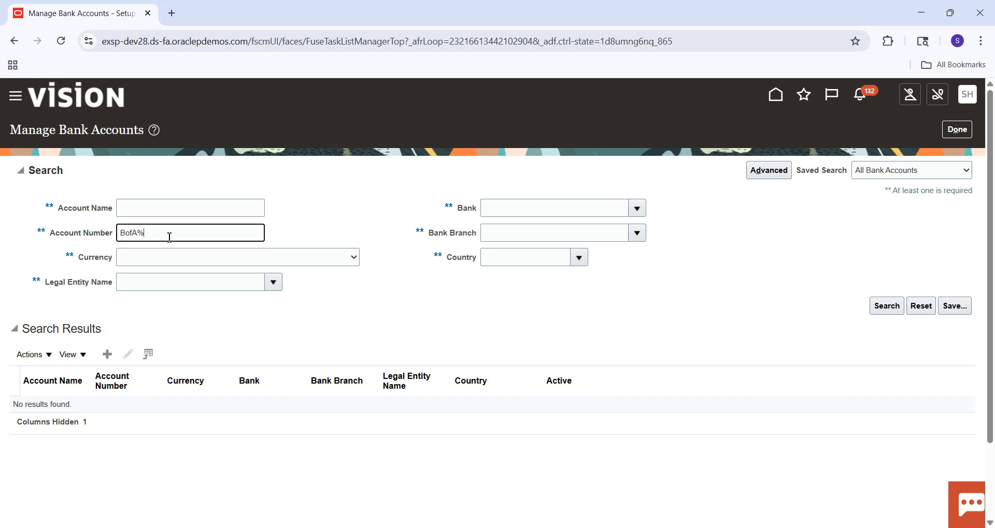
pyautogui.click(886, 307)
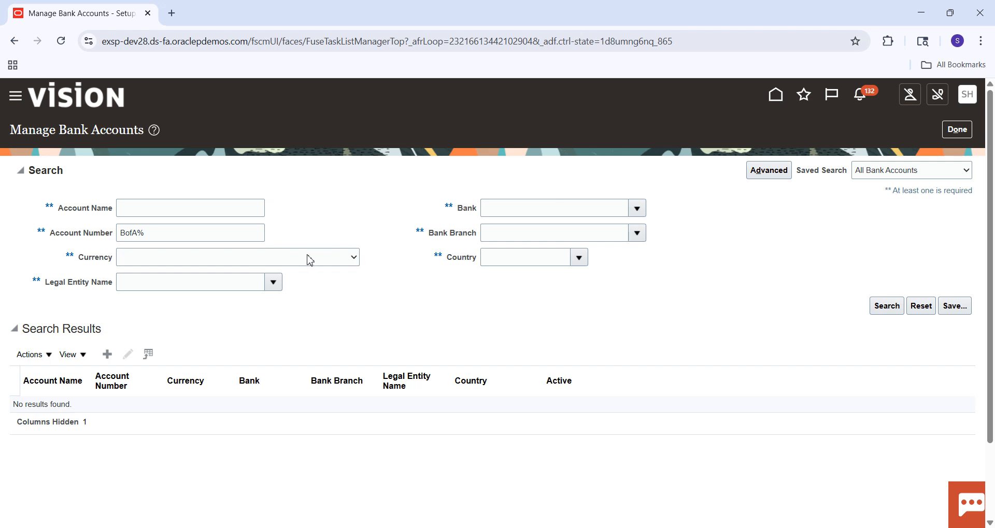
# Step: Clear the account number criterion, search for accounts of the bank Bank of America, and close the bank accounts page
pyautogui.click(218, 232)
pyautogui.press('BackSpace')
pyautogui.press('BackSpace')
pyautogui.press('BackSpace')
pyautogui.press('BackSpace')
pyautogui.press('BackSpace')
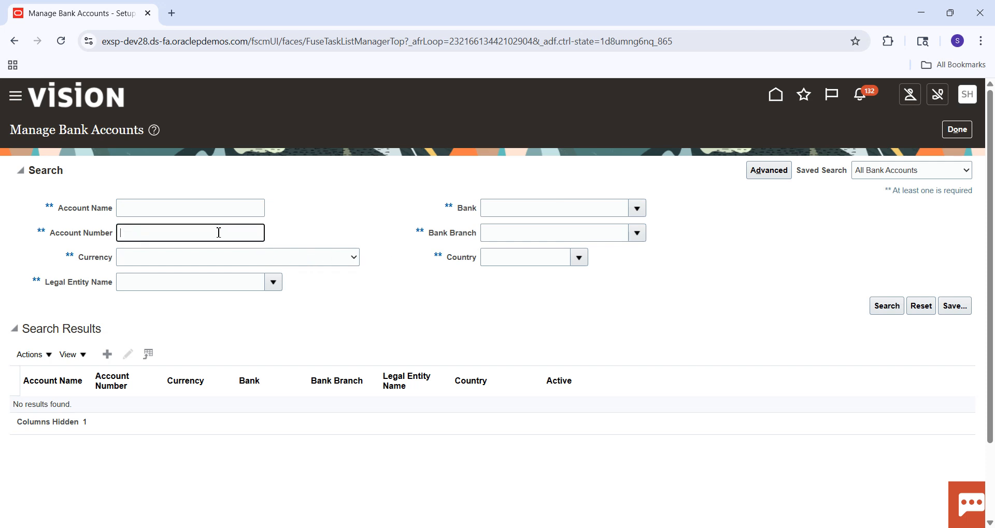
pyautogui.click(533, 210)
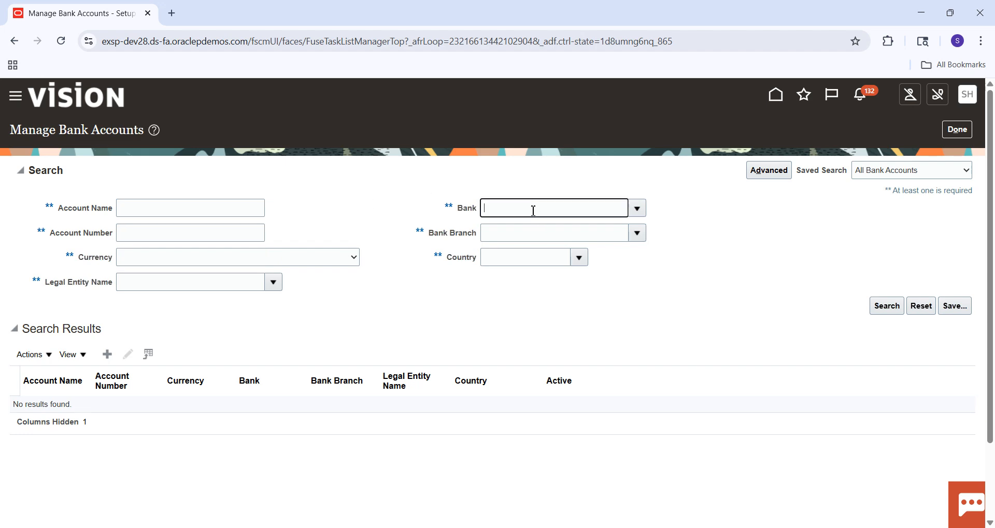
pyautogui.click(590, 239)
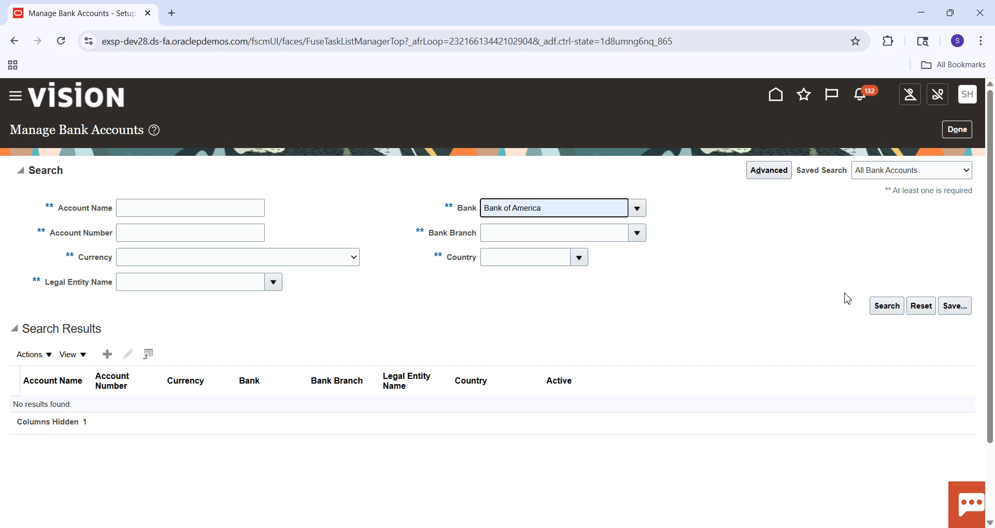
pyautogui.click(897, 306)
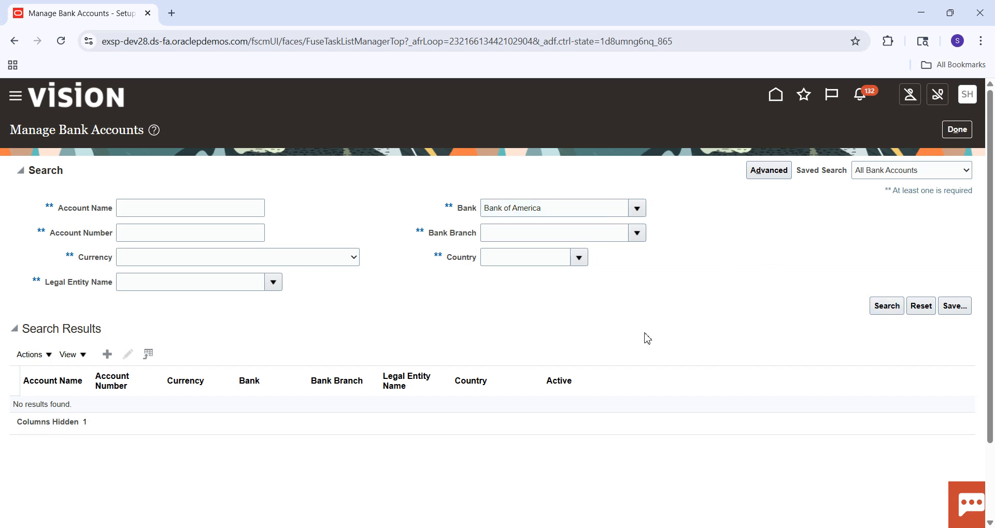
pyautogui.click(888, 309)
pyautogui.click(958, 135)
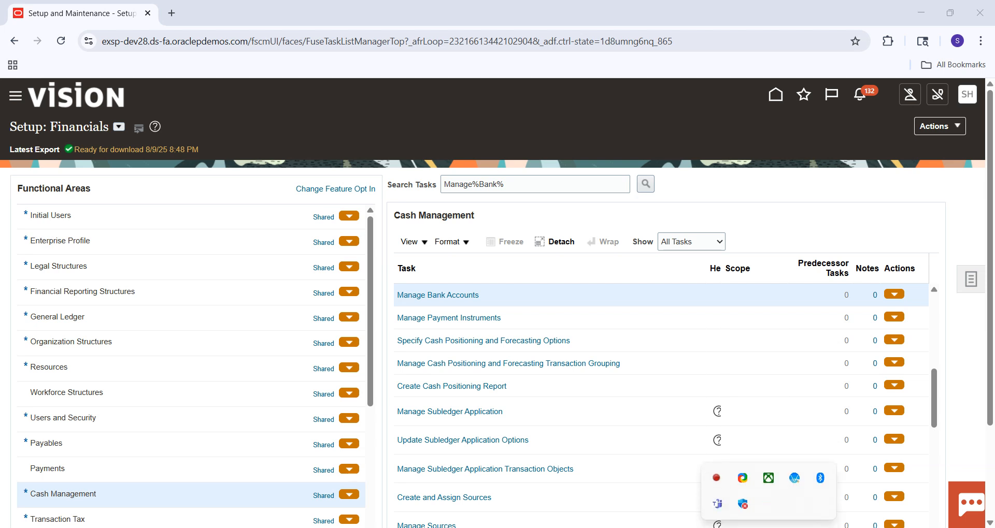
pyautogui.rightClick(717, 478)
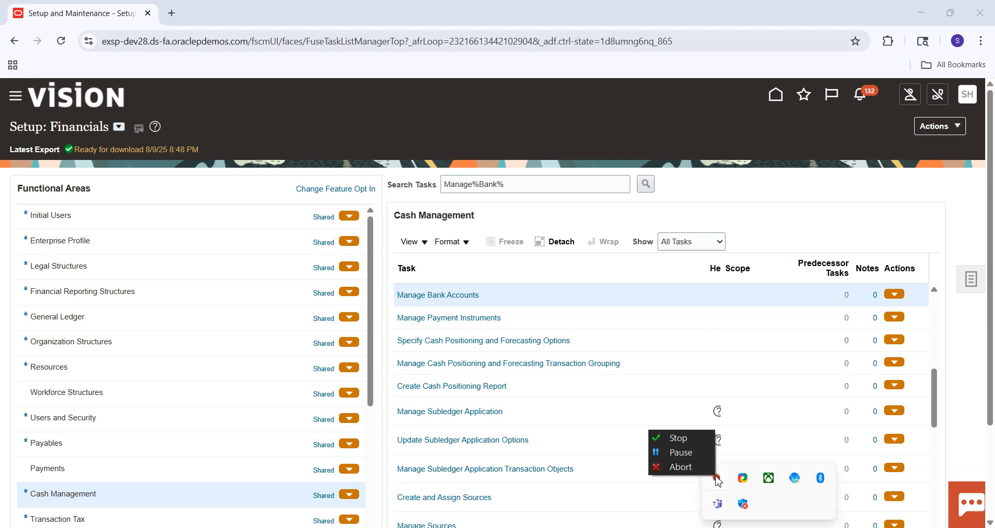
pyautogui.click(695, 454)
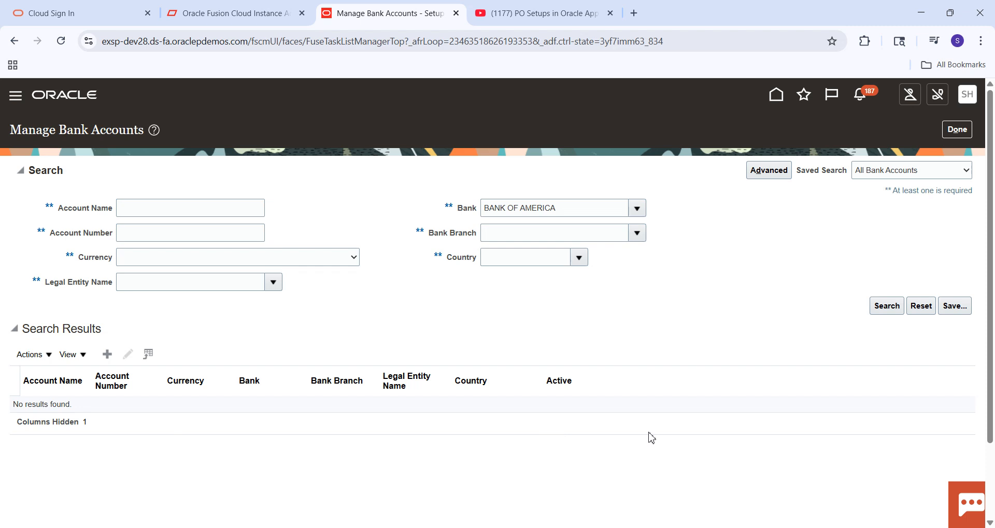
pyautogui.click(769, 527)
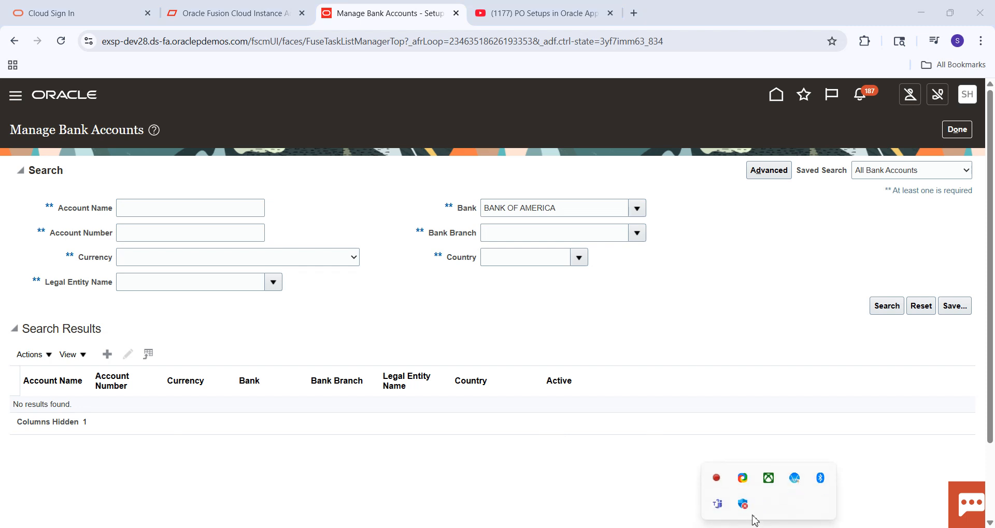
pyautogui.rightClick(717, 480)
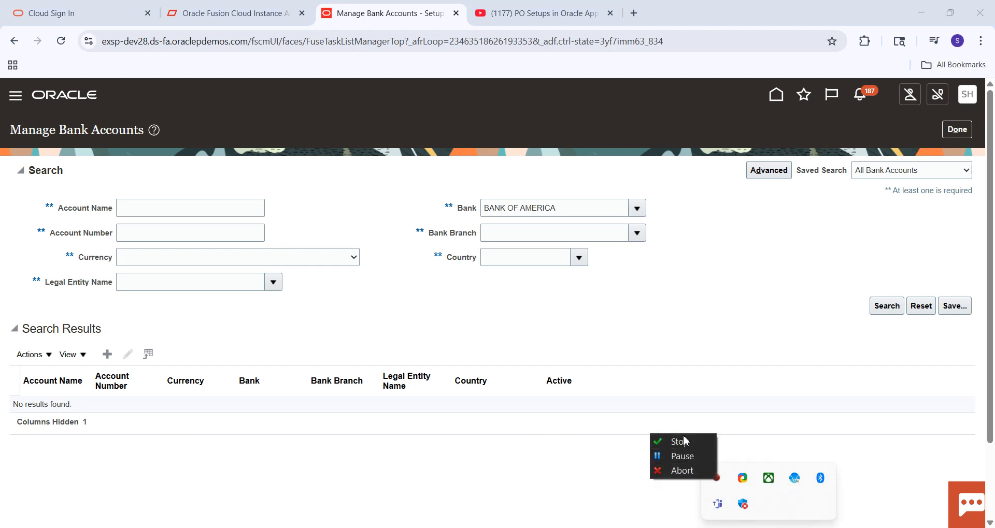